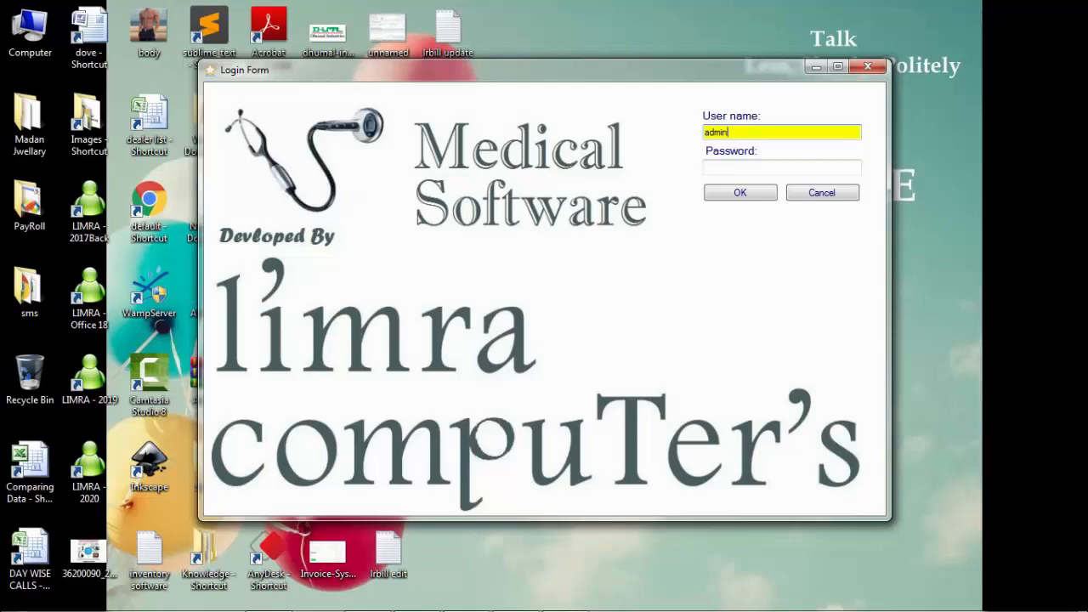
Log in to the Login Form as admin with the administrator password
{"action": "key", "text": "Tab"}
{"action": "type", "text": "admin"}
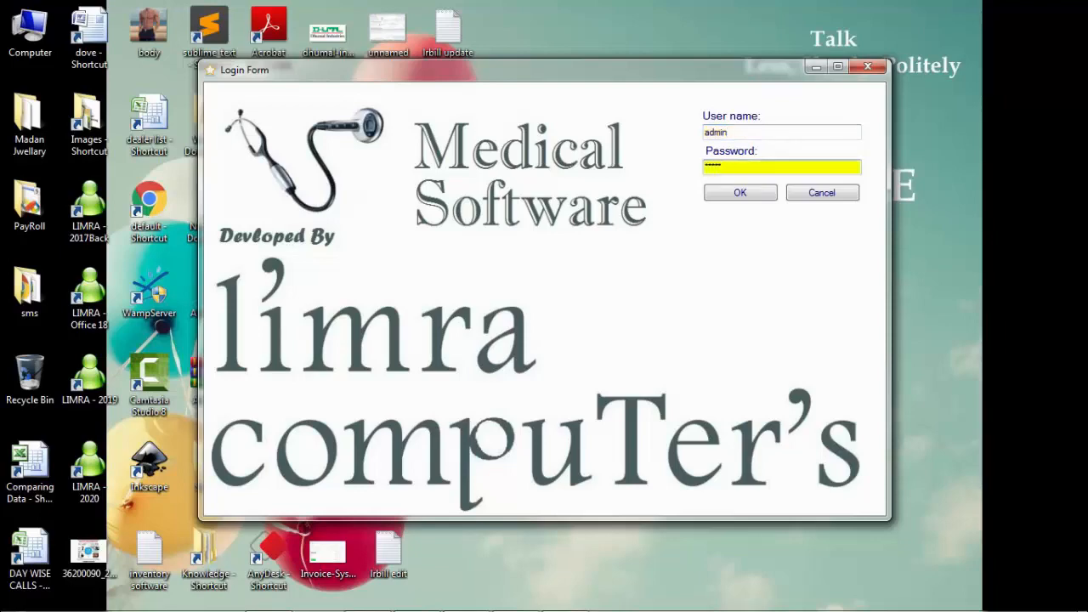
{"action": "key", "text": "Return"}
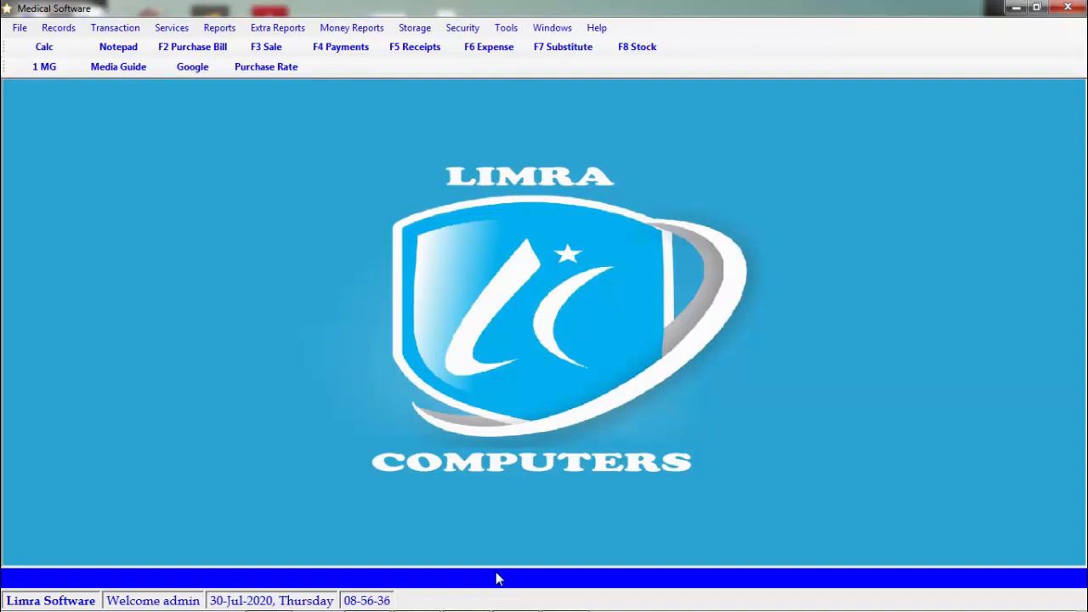
Open the Distributors Master form, reopen it, and view the Supplier Master Table
{"action": "left_click", "coordinate": [60, 30]}
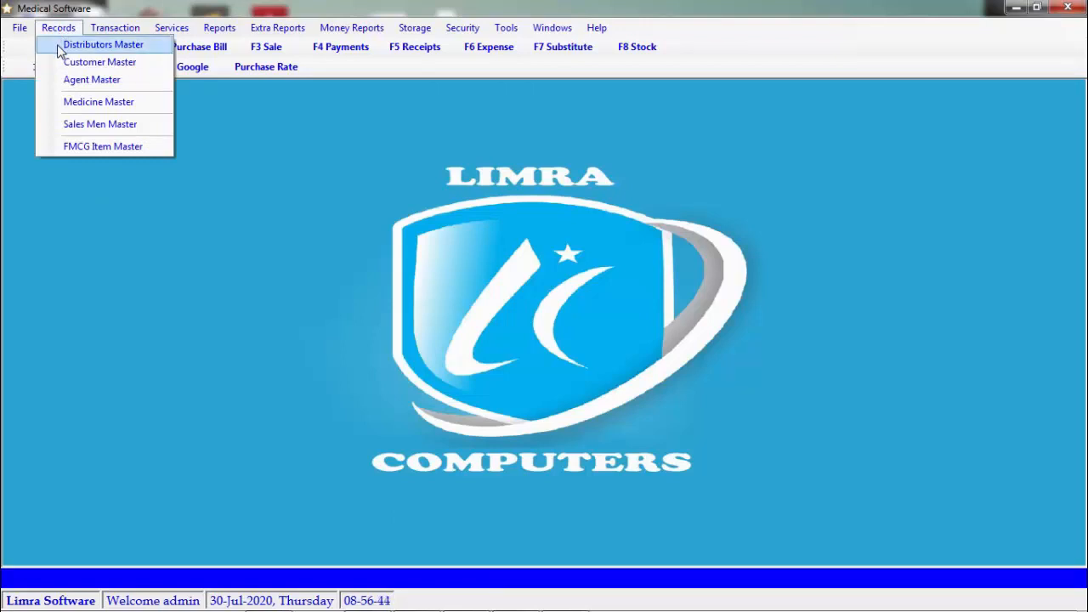
{"action": "left_click", "coordinate": [58, 48]}
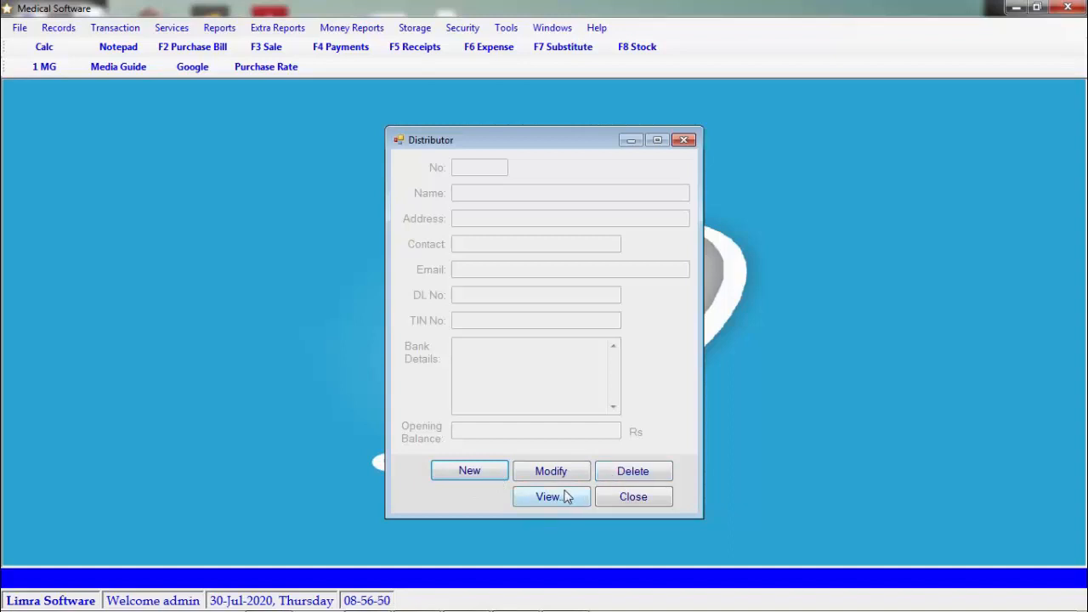
{"action": "left_click", "coordinate": [630, 500]}
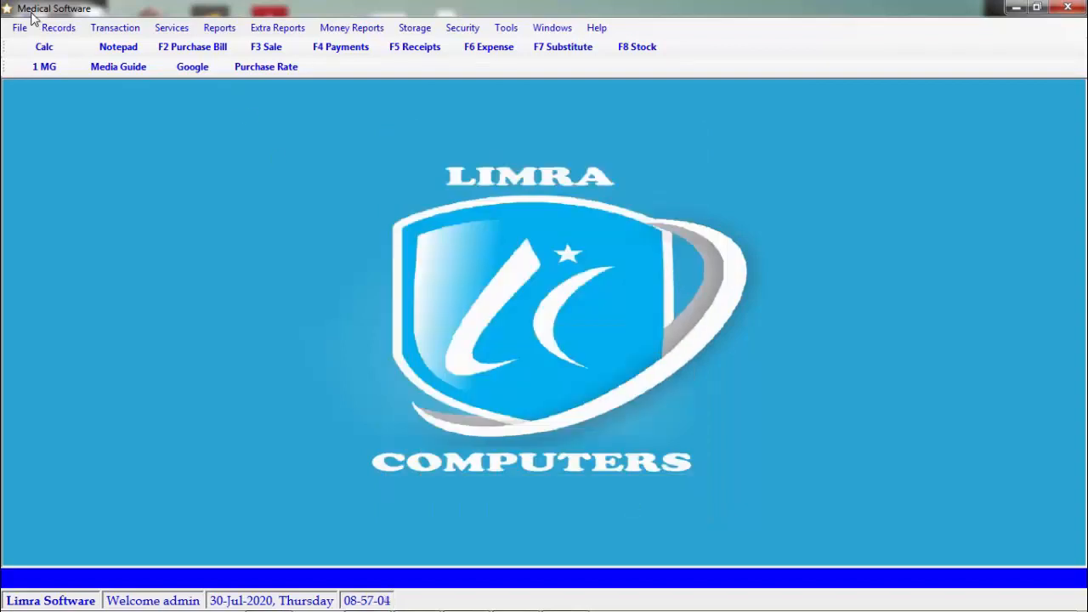
{"action": "left_click", "coordinate": [58, 27]}
{"action": "left_click", "coordinate": [71, 47]}
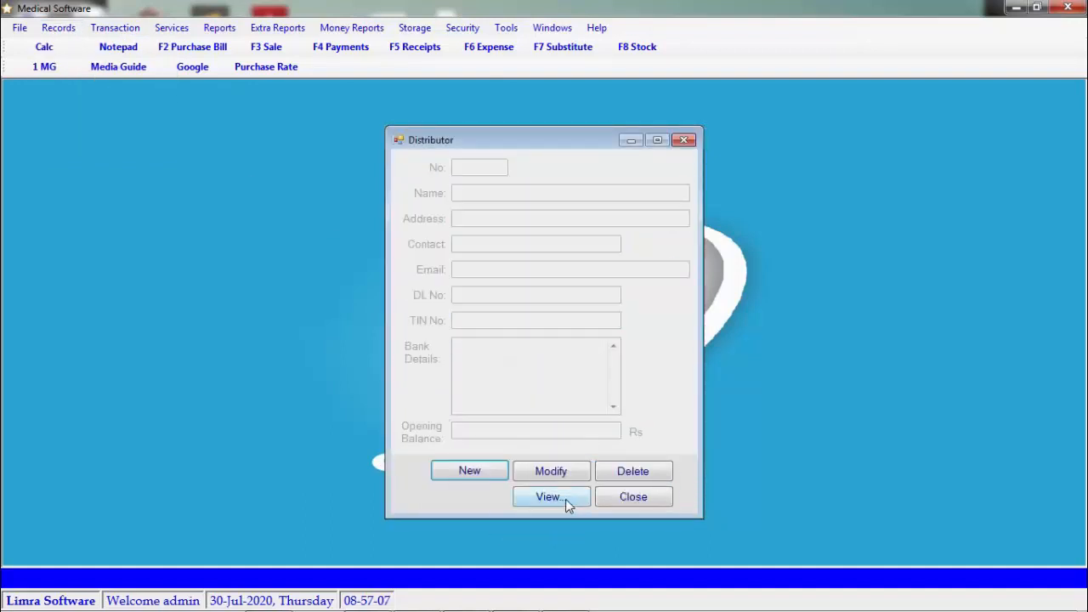
{"action": "left_click", "coordinate": [566, 500]}
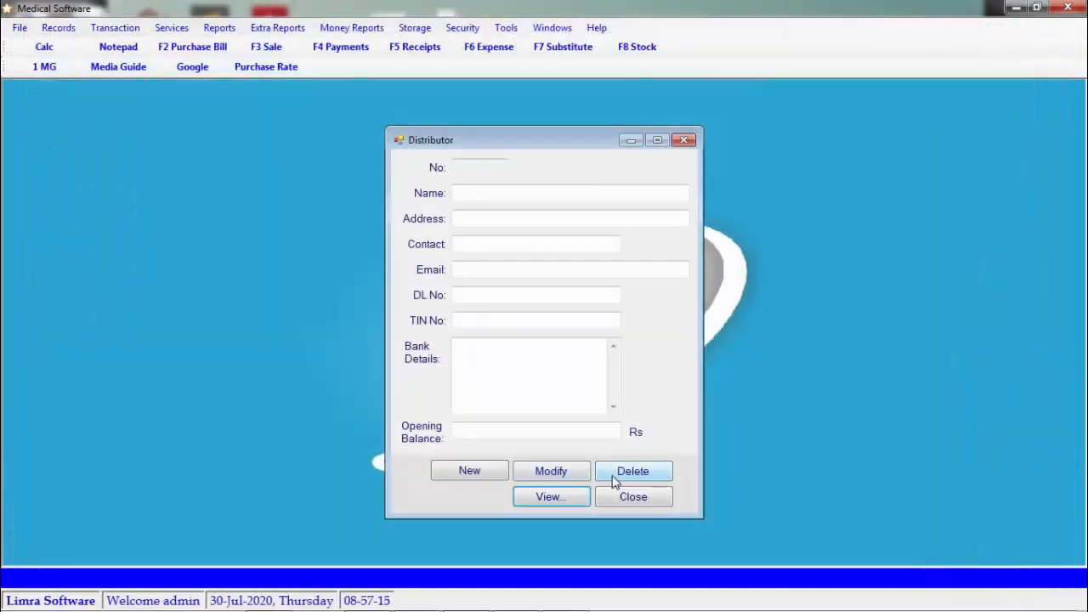
Enter new distributor APK PHARMA with address PUNE and a contact number
{"action": "left_click", "coordinate": [478, 478]}
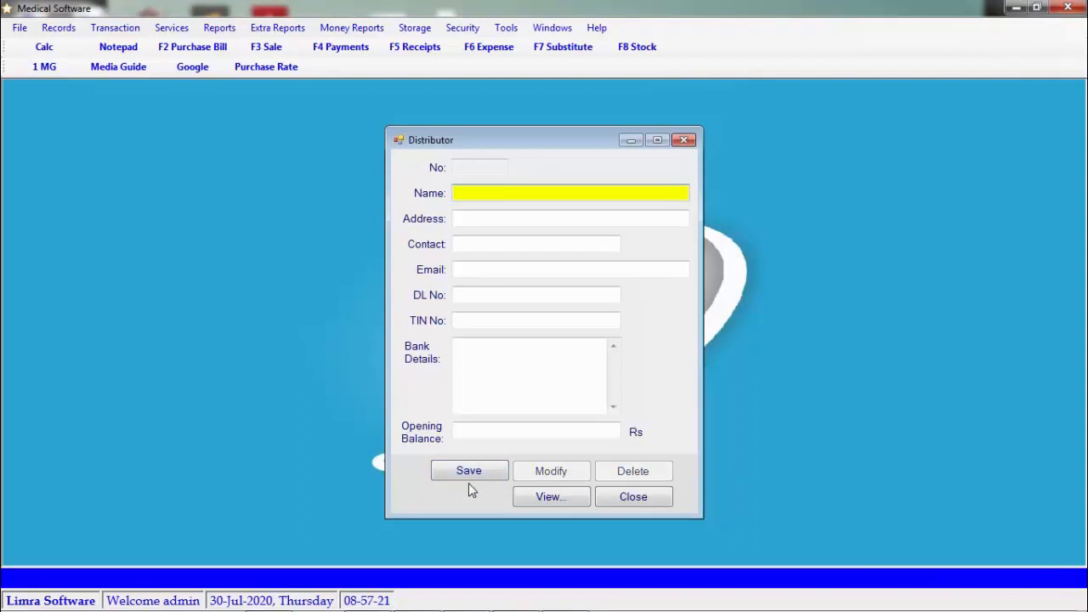
{"action": "type", "text": "apk"}
{"action": "key", "text": "BackSpace"}
{"action": "key", "text": "BackSpace"}
{"action": "key", "text": "BackSpace"}
{"action": "type", "text": "APK PHARMA"}
{"action": "key", "text": "Return"}
{"action": "type", "text": "PUNE"}
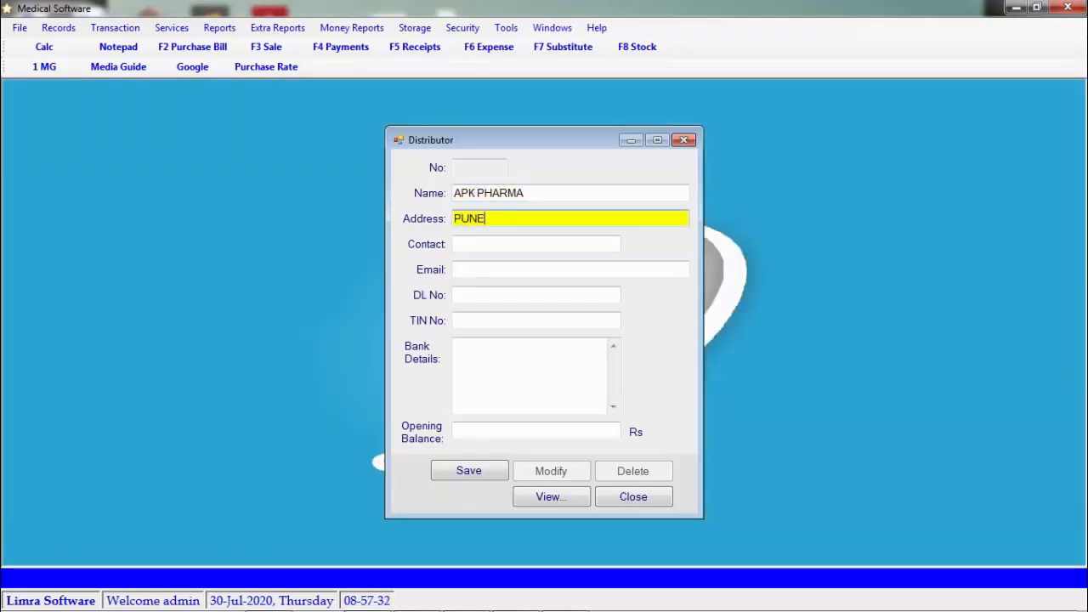
{"action": "key", "text": "Return"}
{"action": "type", "text": "1234567890"}
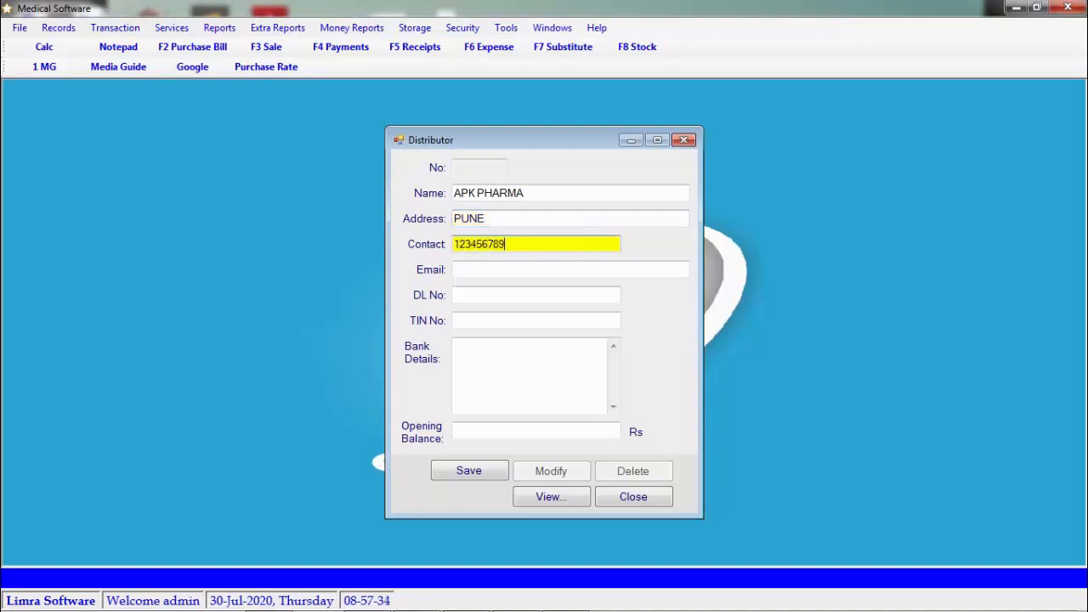
{"action": "key", "text": "Return"}
{"action": "key", "text": "Return"}
{"action": "key", "text": "Return"}
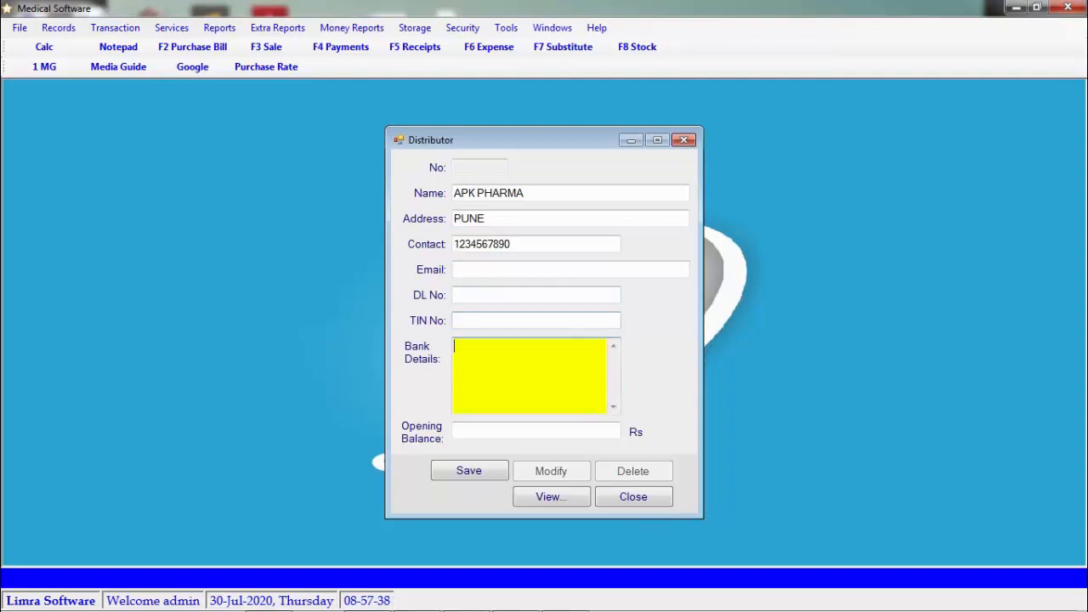
{"action": "key", "text": "Return"}
{"action": "key", "text": "Return"}
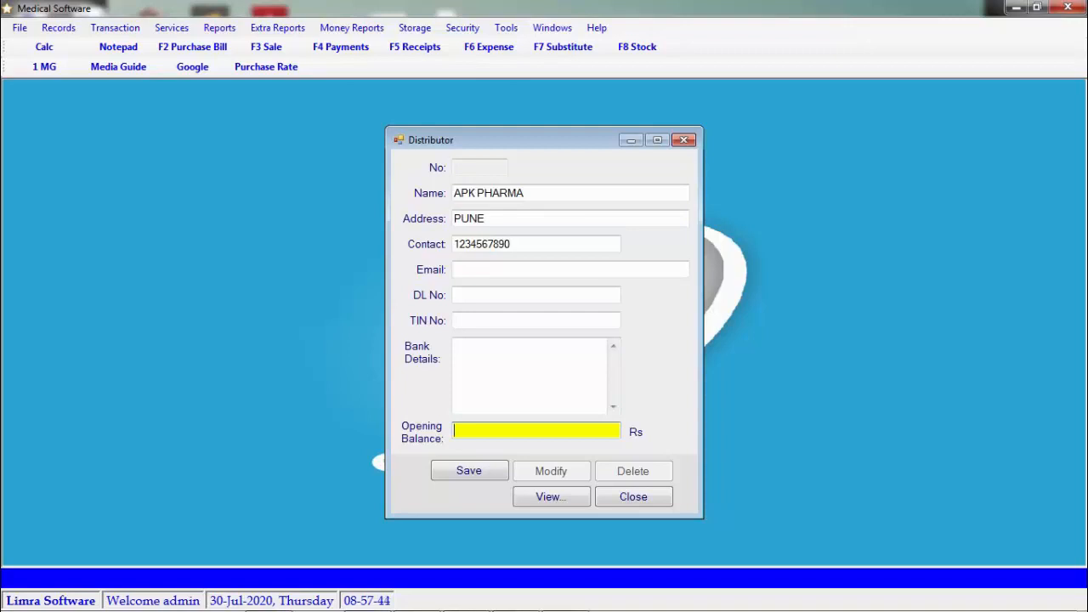
Save the distributor record and list it in the Supplier Master Table
{"action": "left_click", "coordinate": [468, 476]}
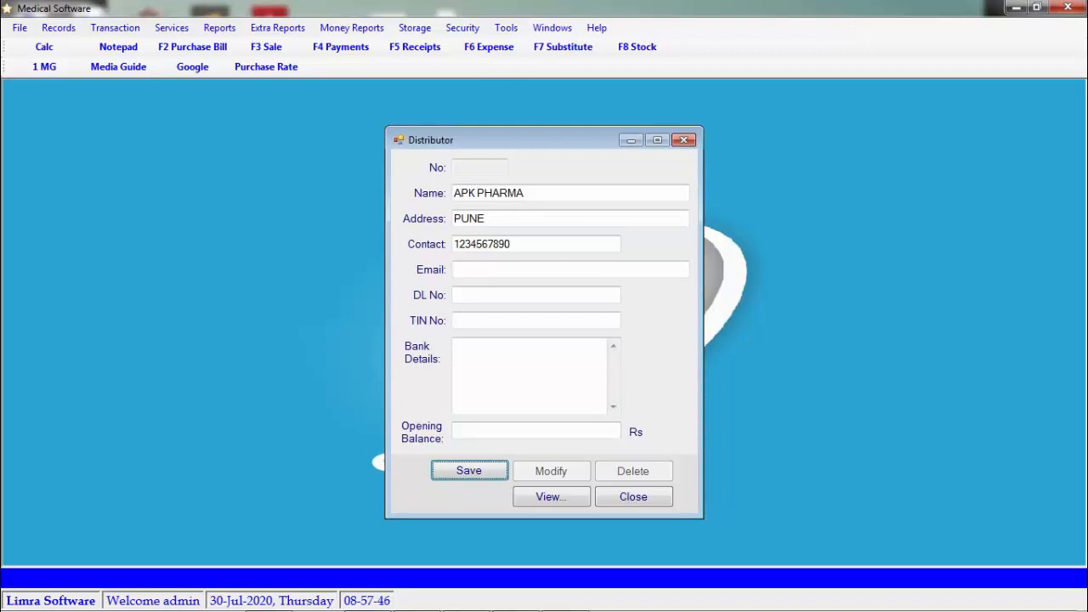
{"action": "key", "text": "Return"}
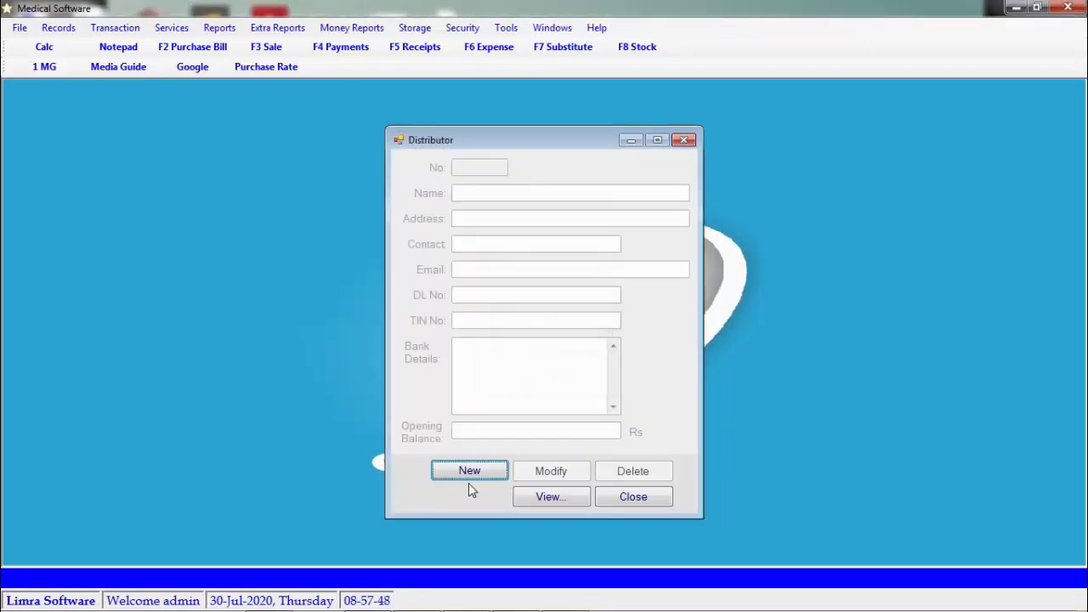
{"action": "left_click", "coordinate": [543, 494]}
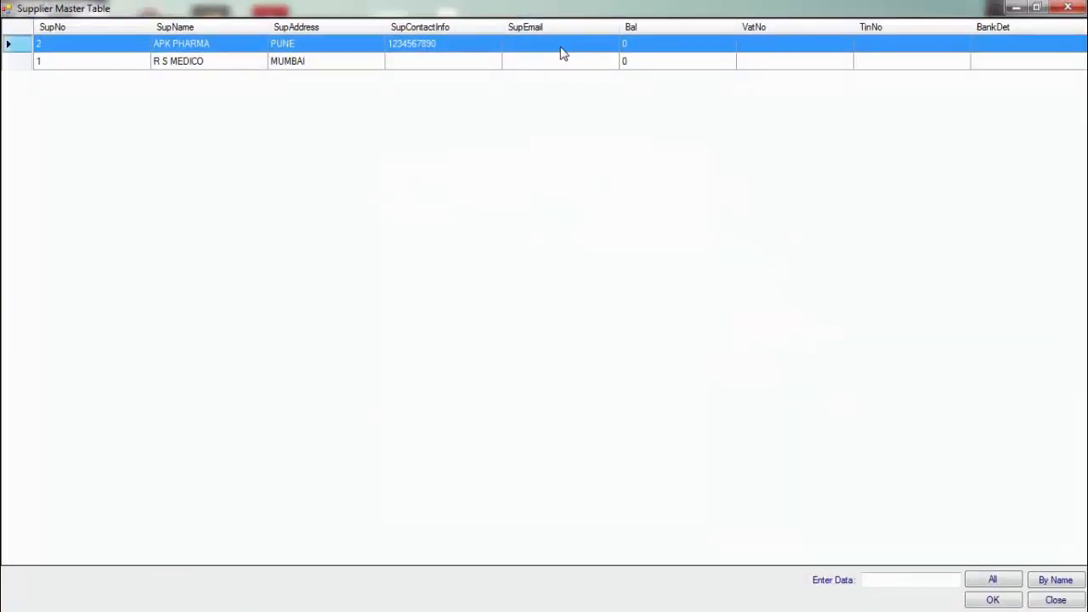
Change APK PHARMA's address to VIMAN NAGAR PUNE and save the modification
{"action": "left_click", "coordinate": [985, 601]}
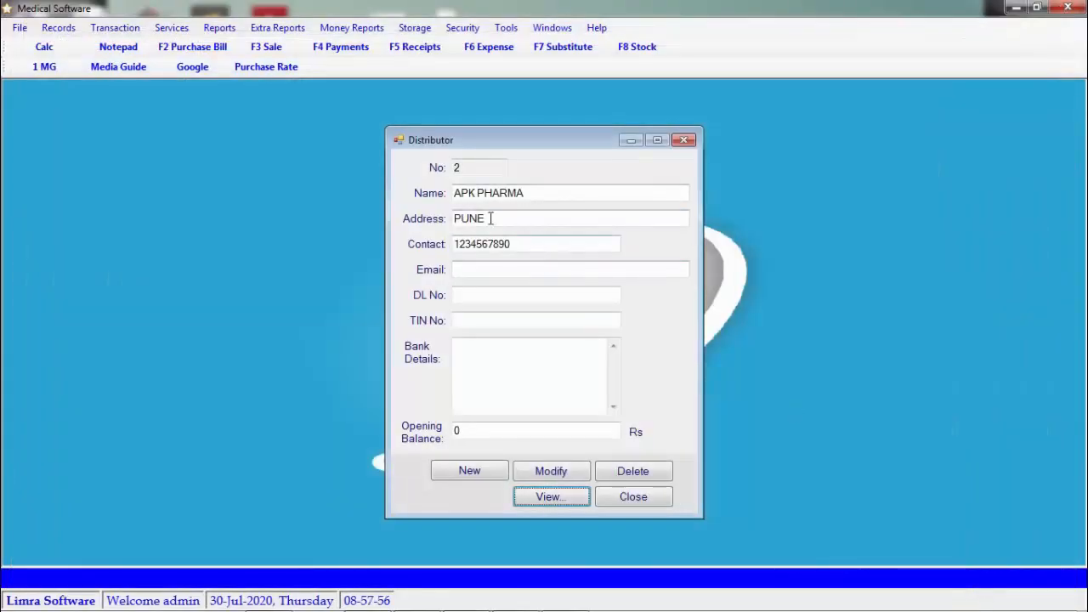
{"action": "left_click", "coordinate": [455, 219]}
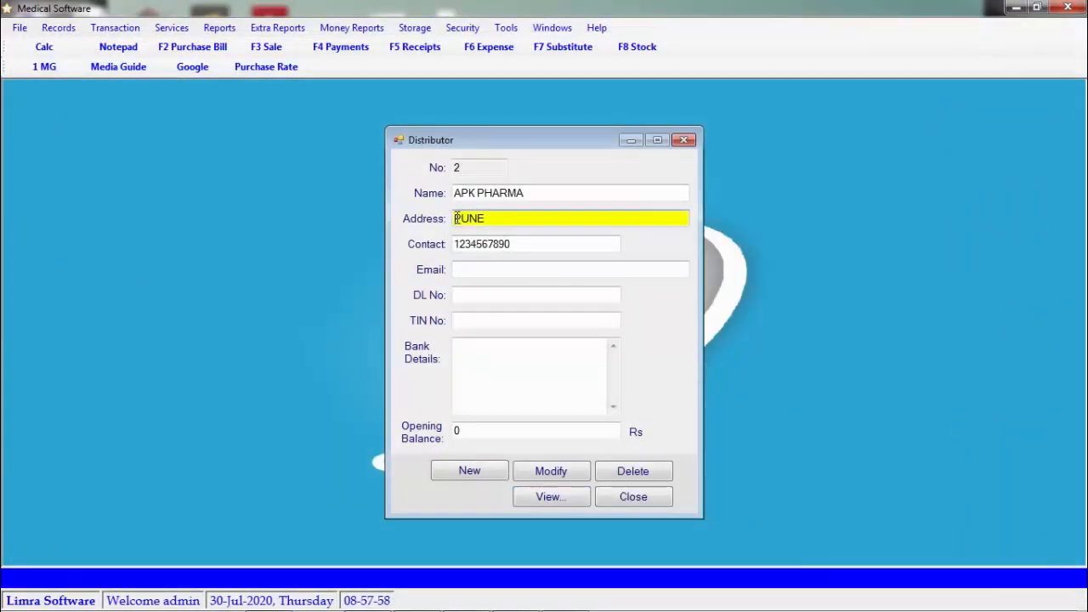
{"action": "type", "text": "VIMAN NAGAR"}
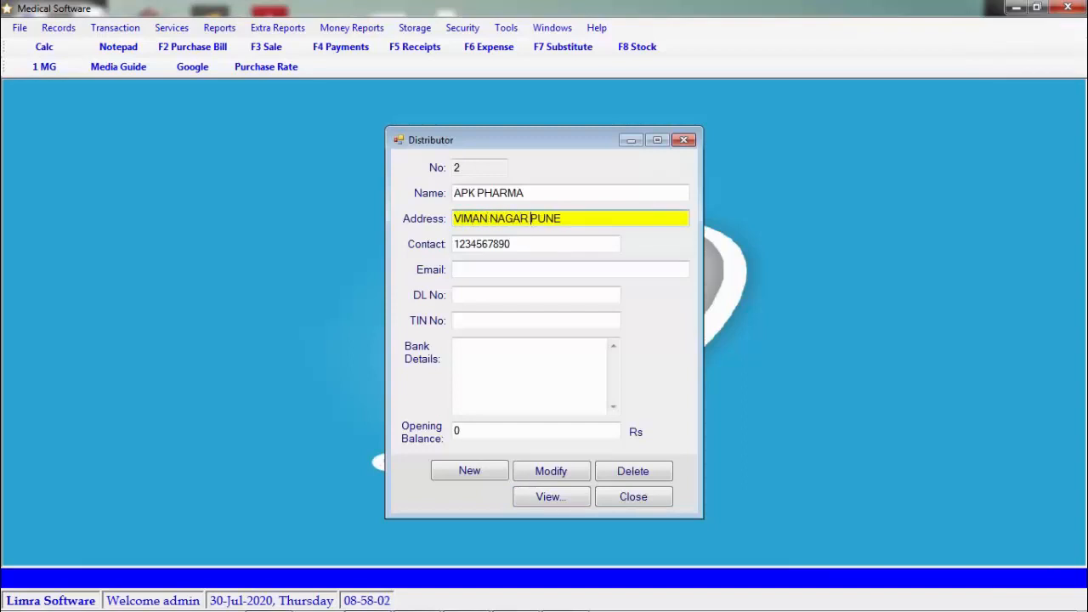
{"action": "left_click", "coordinate": [559, 471]}
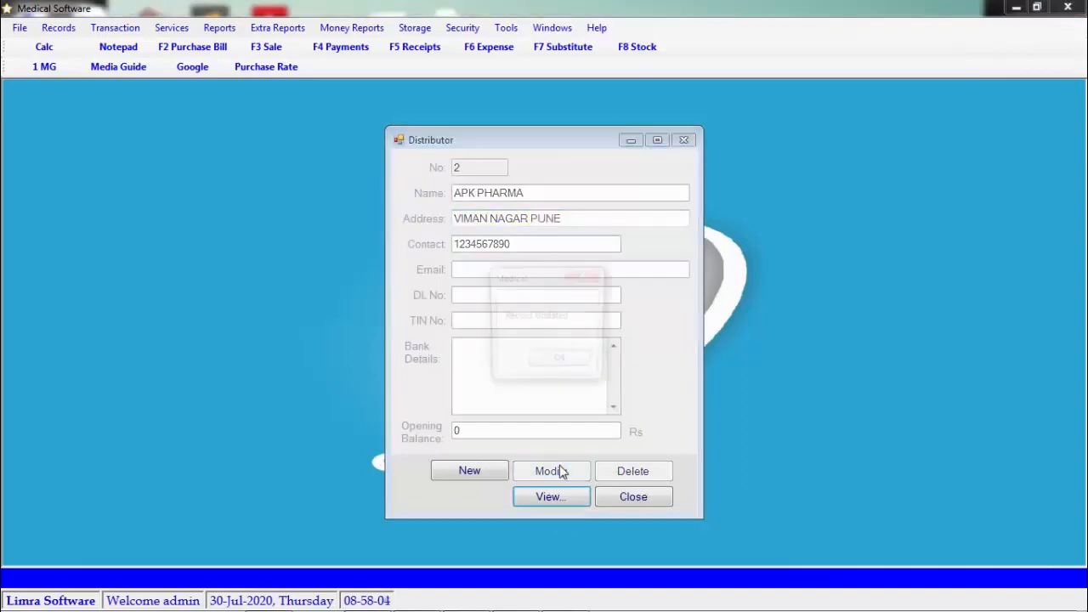
{"action": "key", "text": "Return"}
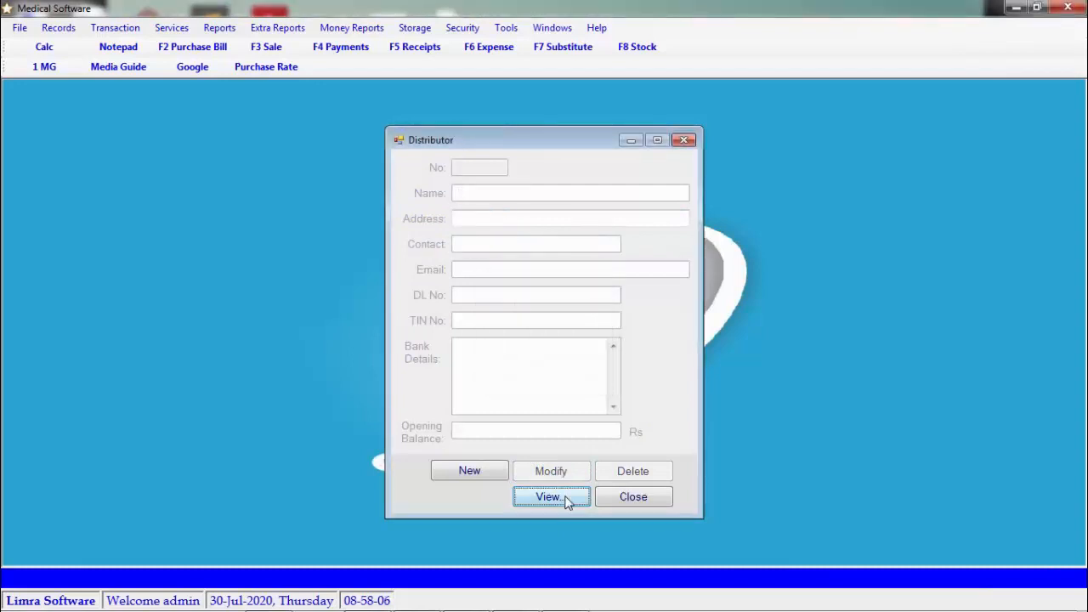
Recheck the supplier list, reload APK PHARMA and delete its record
{"action": "left_click", "coordinate": [566, 497]}
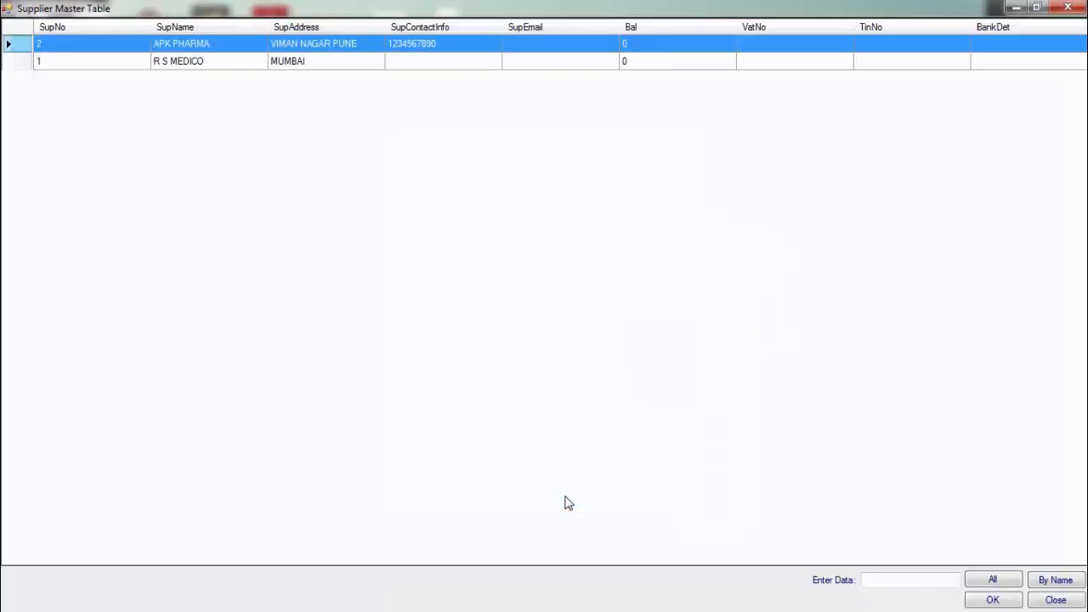
{"action": "left_click", "coordinate": [993, 600]}
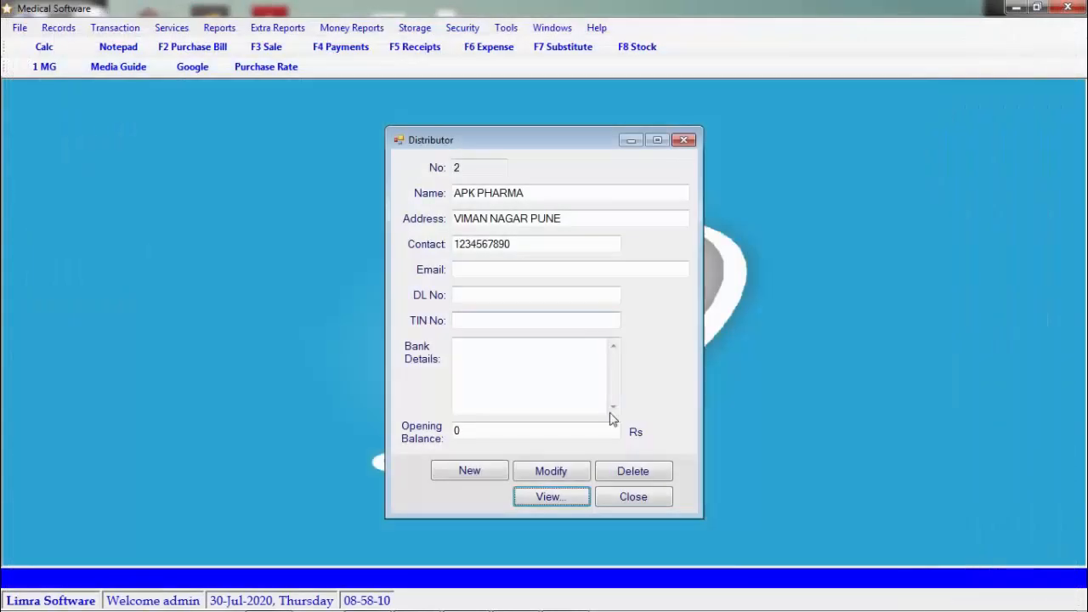
{"action": "left_click", "coordinate": [644, 472]}
{"action": "left_click", "coordinate": [71, 29]}
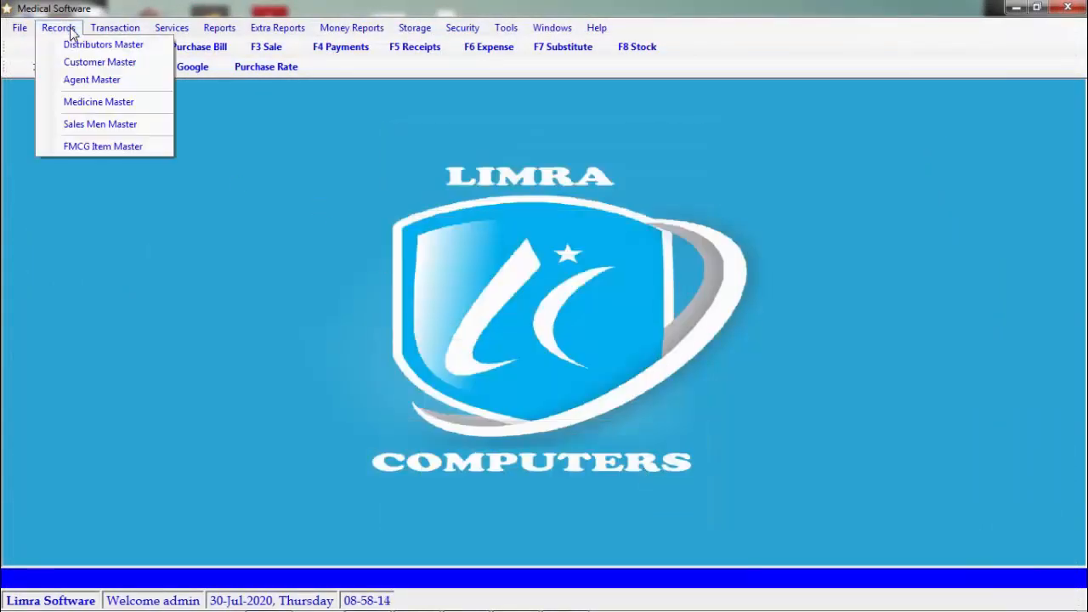
Start a new customer ABC MEDICAL with address PUNE in Customer Master
{"action": "left_click", "coordinate": [91, 62]}
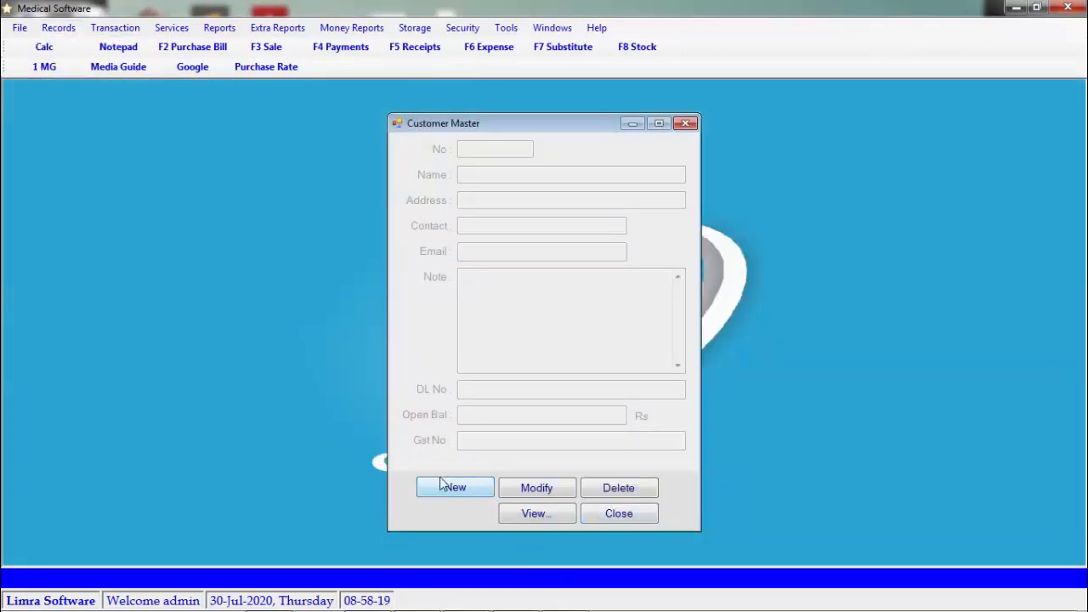
{"action": "left_click", "coordinate": [470, 497]}
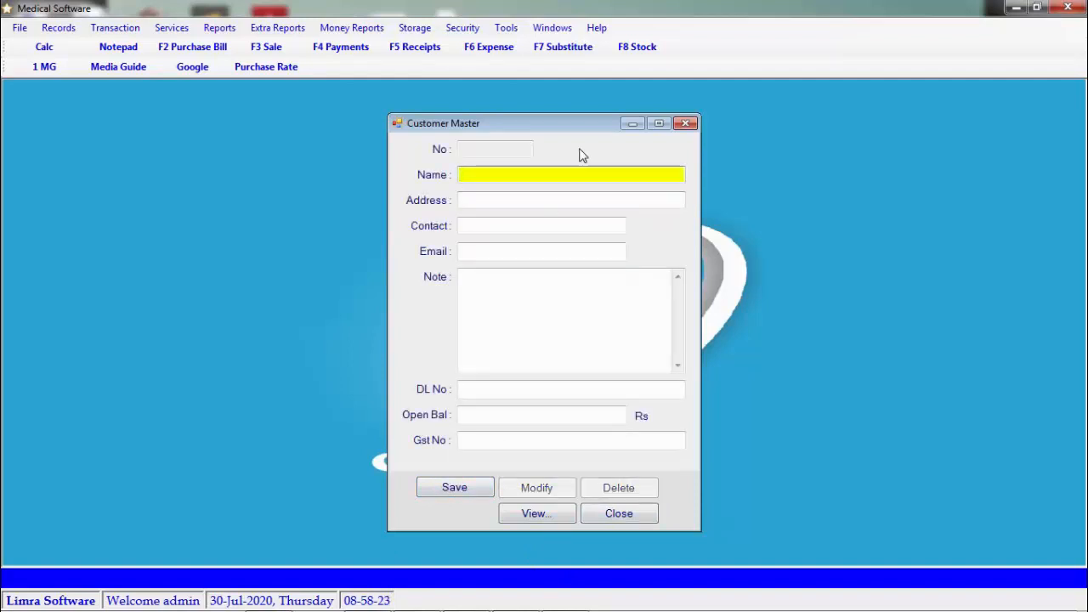
{"action": "type", "text": "ABC MEDICAL"}
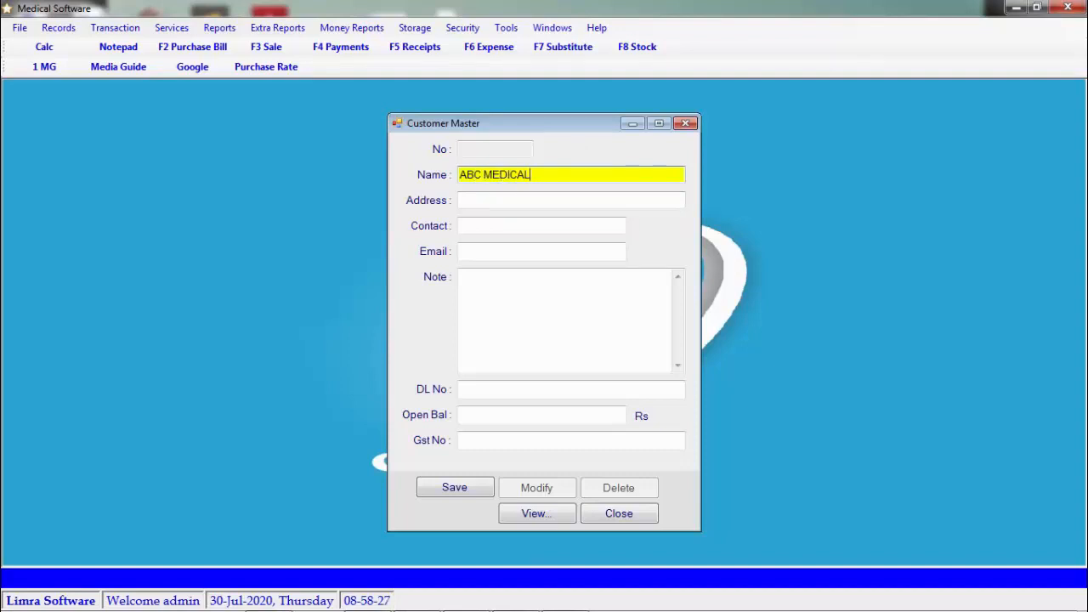
{"action": "key", "text": "Return"}
{"action": "type", "text": "PUNE"}
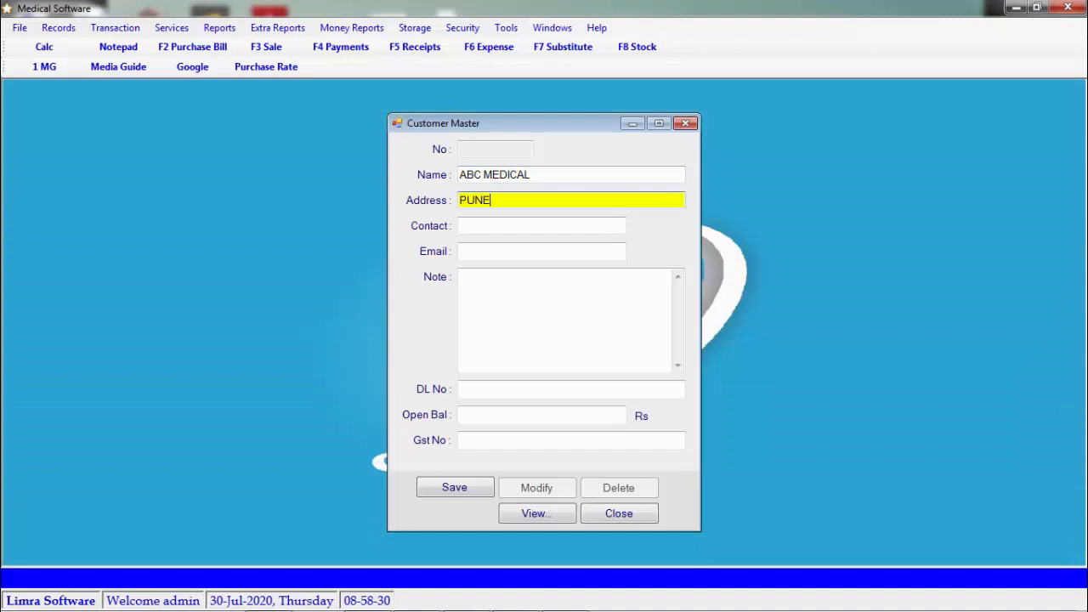
{"action": "key", "text": "Return"}
{"action": "key", "text": "Return"}
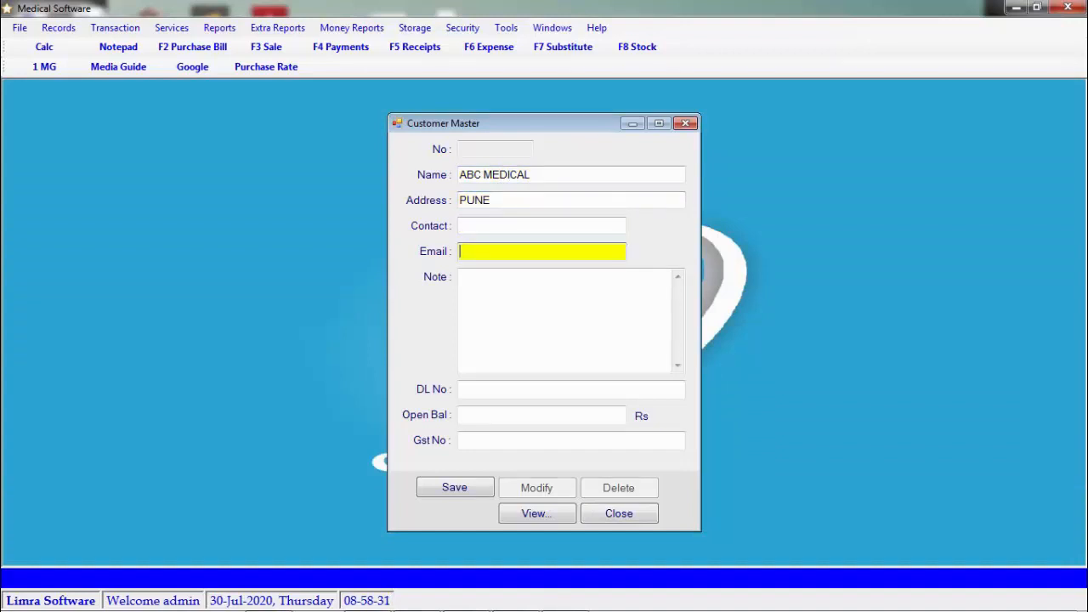
{"action": "key", "text": "Return"}
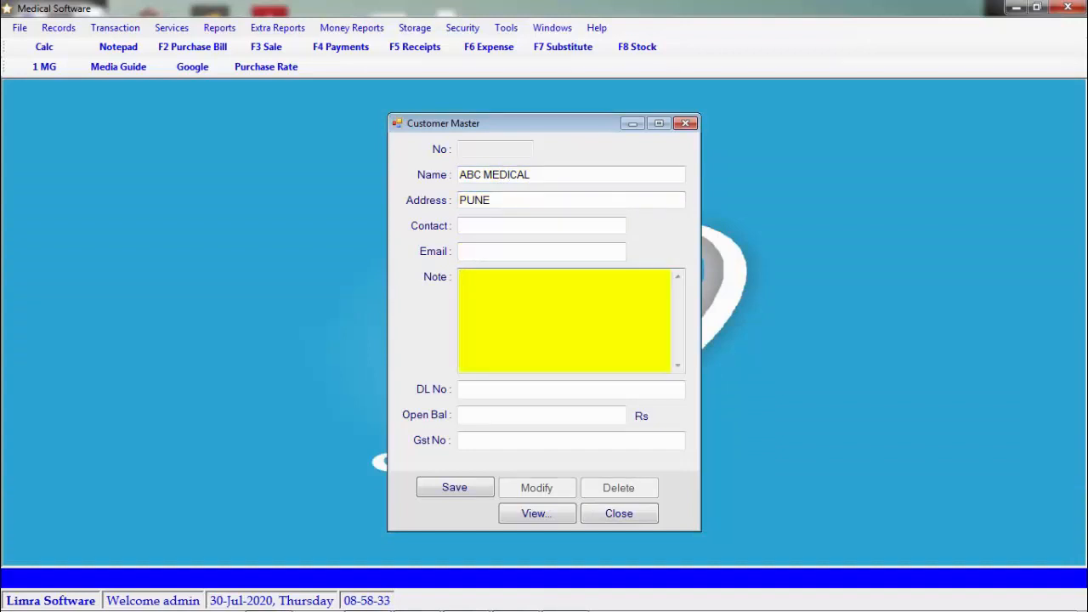
{"action": "key", "text": "Return"}
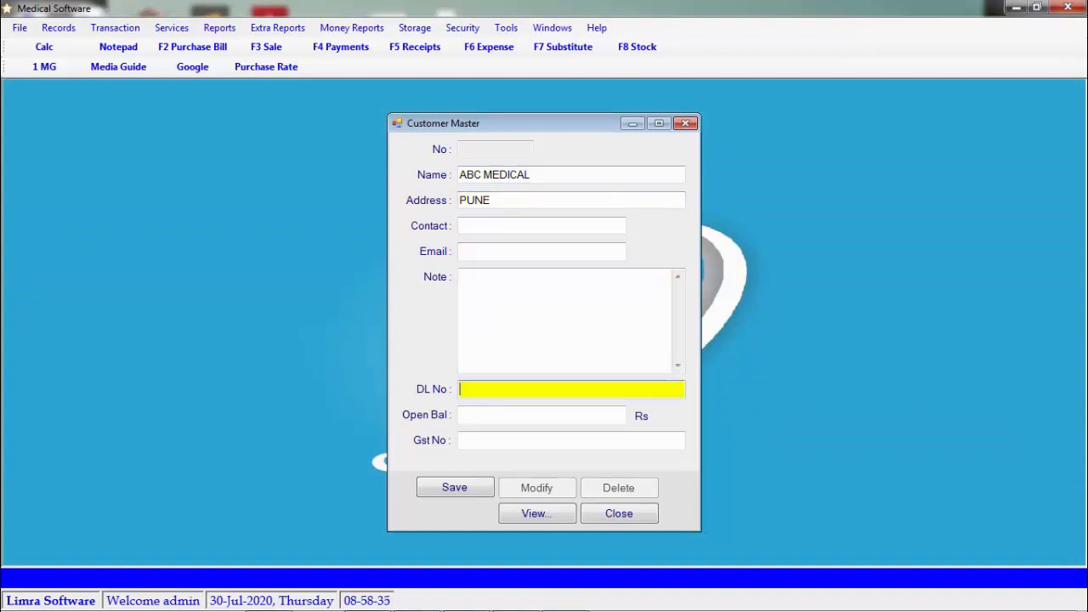
{"action": "key", "text": "Return"}
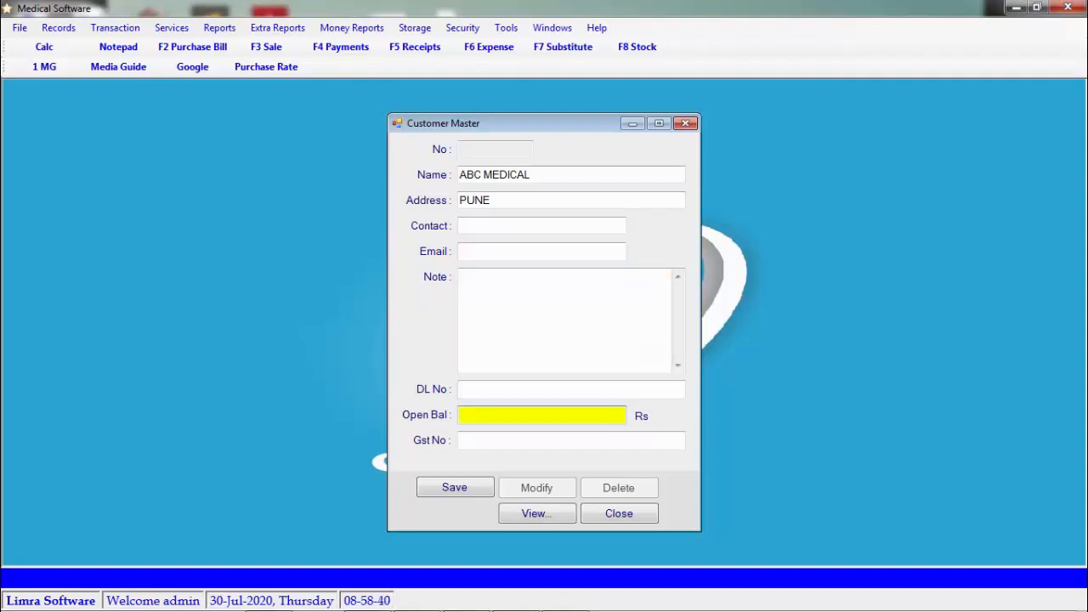
Move past the Gst No field, save the customer record, and close the form
{"action": "left_click", "coordinate": [571, 440]}
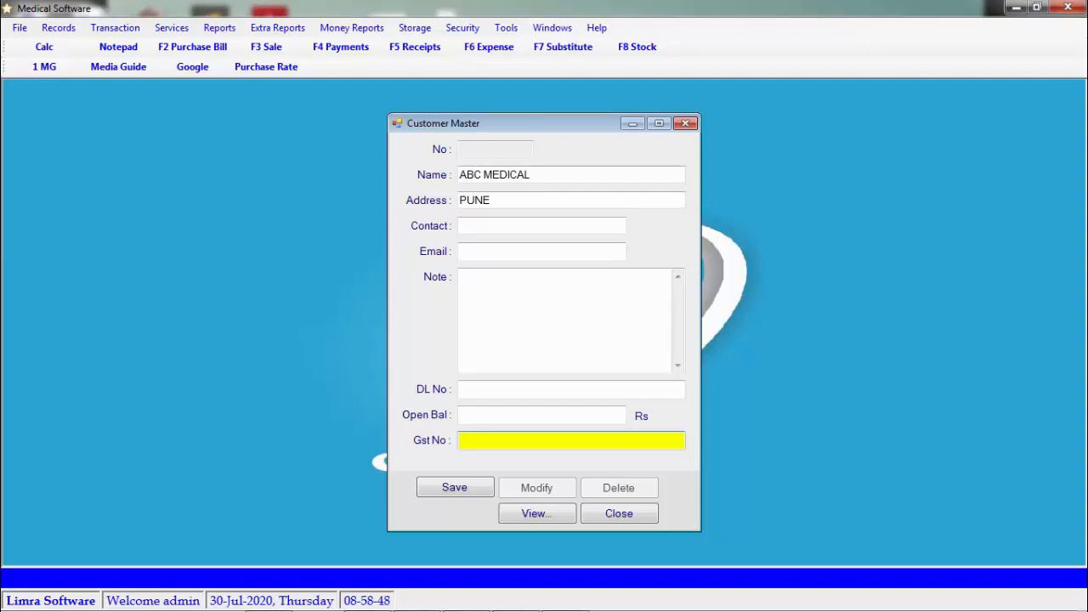
{"action": "key", "text": "Tab"}
{"action": "key", "text": "Return"}
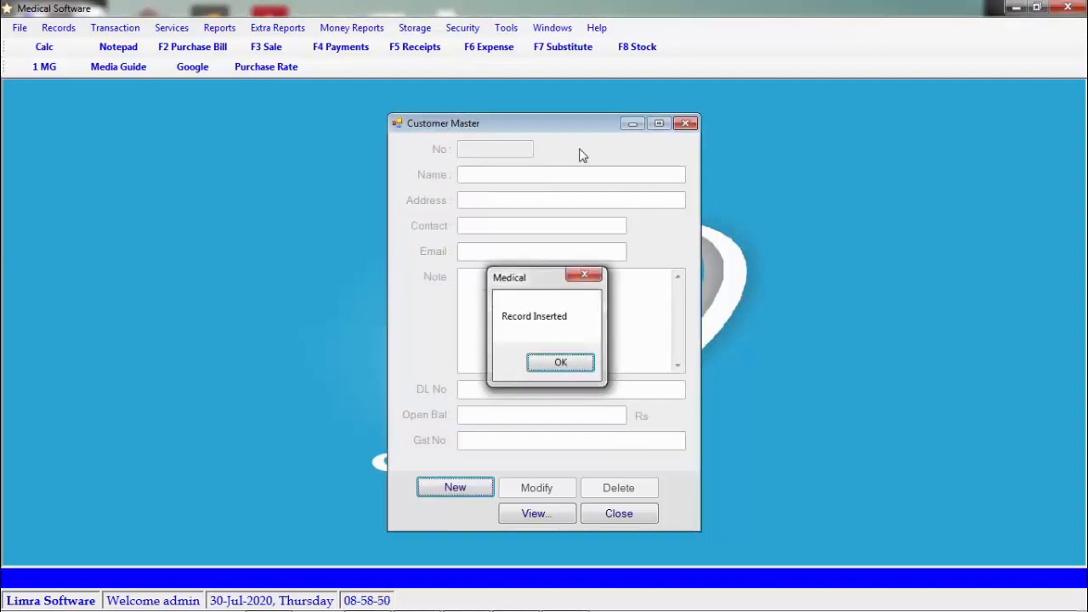
{"action": "key", "text": "Return"}
{"action": "key", "text": "Escape"}
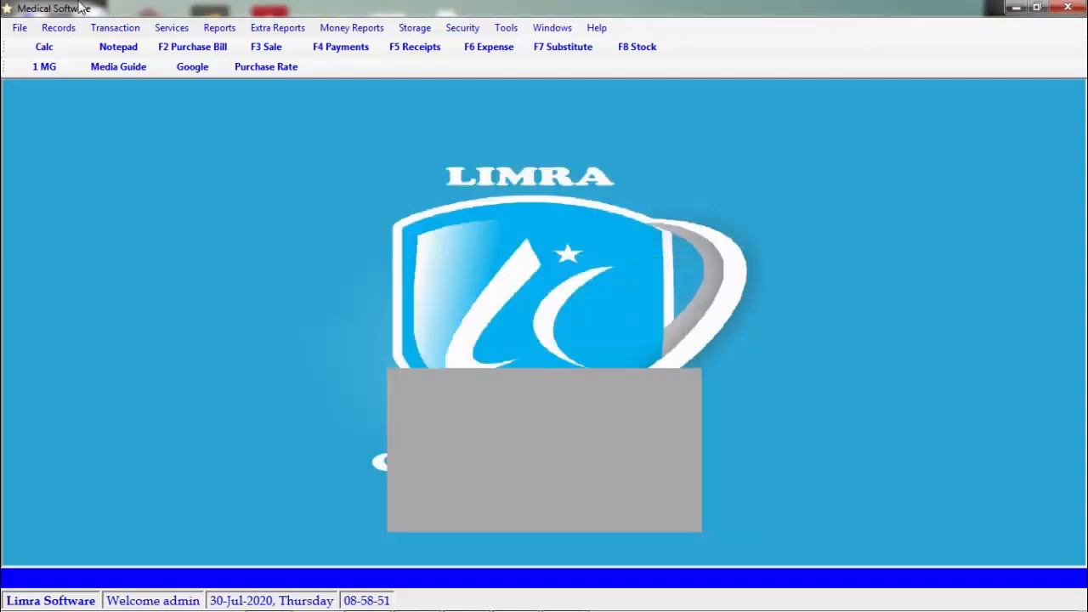
{"action": "left_click", "coordinate": [59, 28]}
Add a new doctor record with the doctor's name in Doctor Master, then close it
{"action": "left_click", "coordinate": [130, 83]}
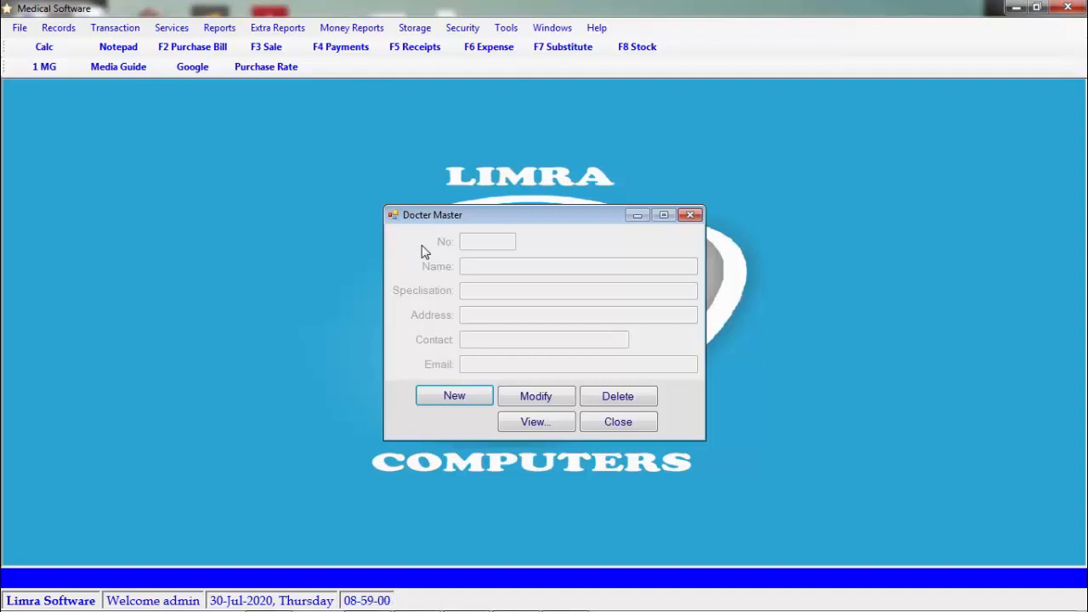
{"action": "key", "text": "Return"}
{"action": "type", "text": "DR RAJU"}
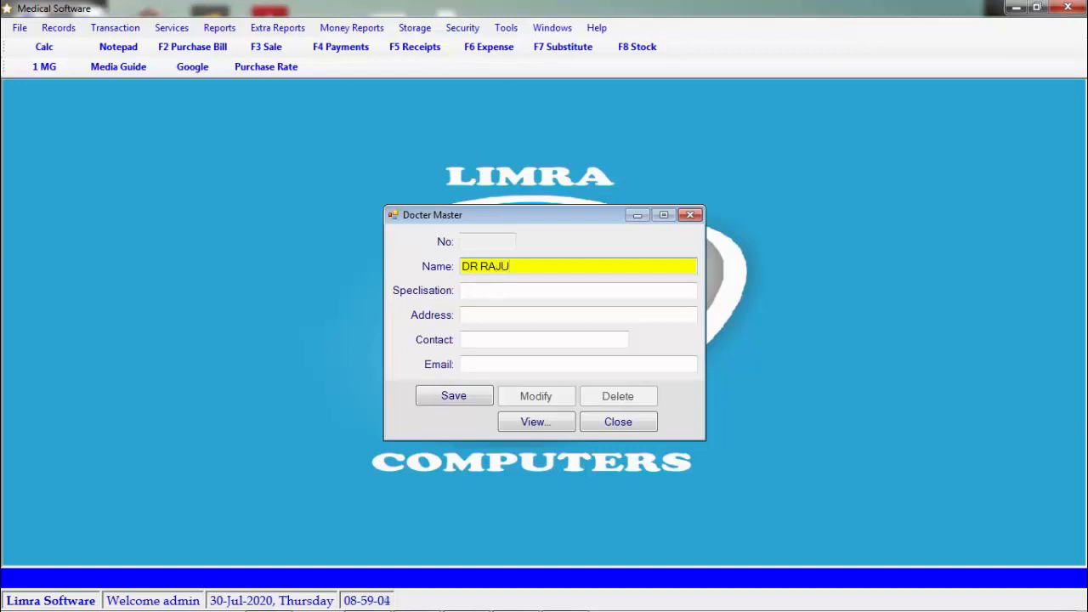
{"action": "key", "text": "Return"}
{"action": "key", "text": "Return"}
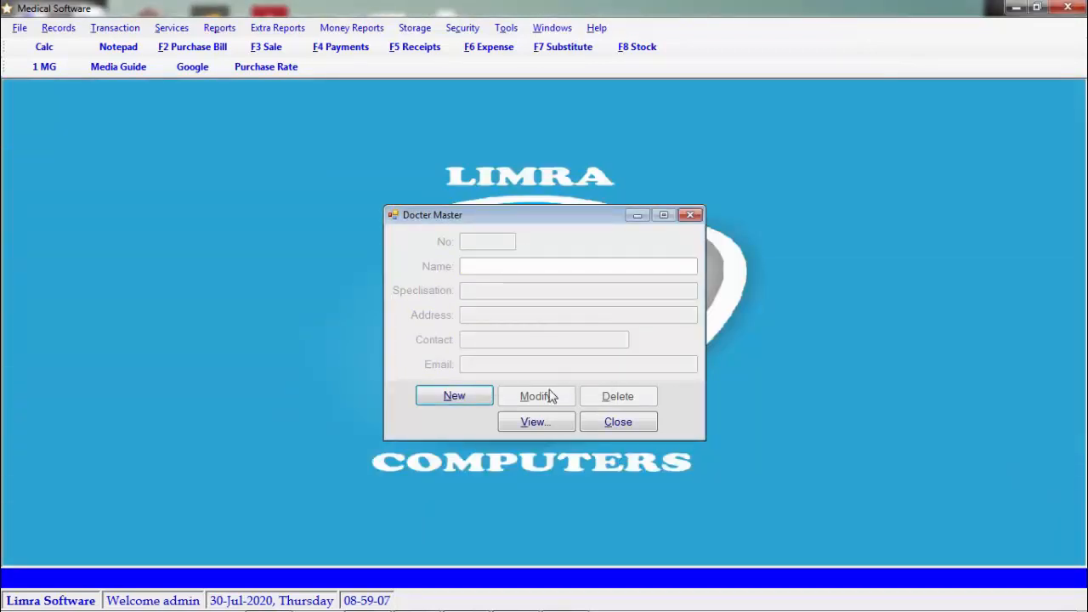
{"action": "key", "text": "Escape"}
{"action": "left_click", "coordinate": [58, 28]}
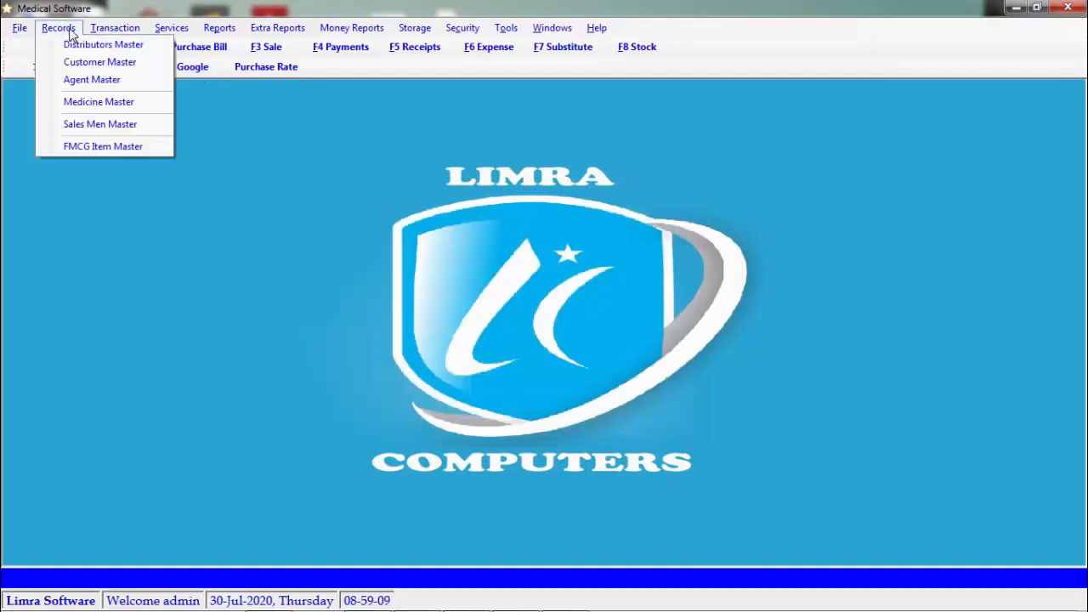
Enter medicine MEFTAGIC 100ML in Medicine Master and browse the Type list for a syrup type
{"action": "left_click", "coordinate": [159, 106]}
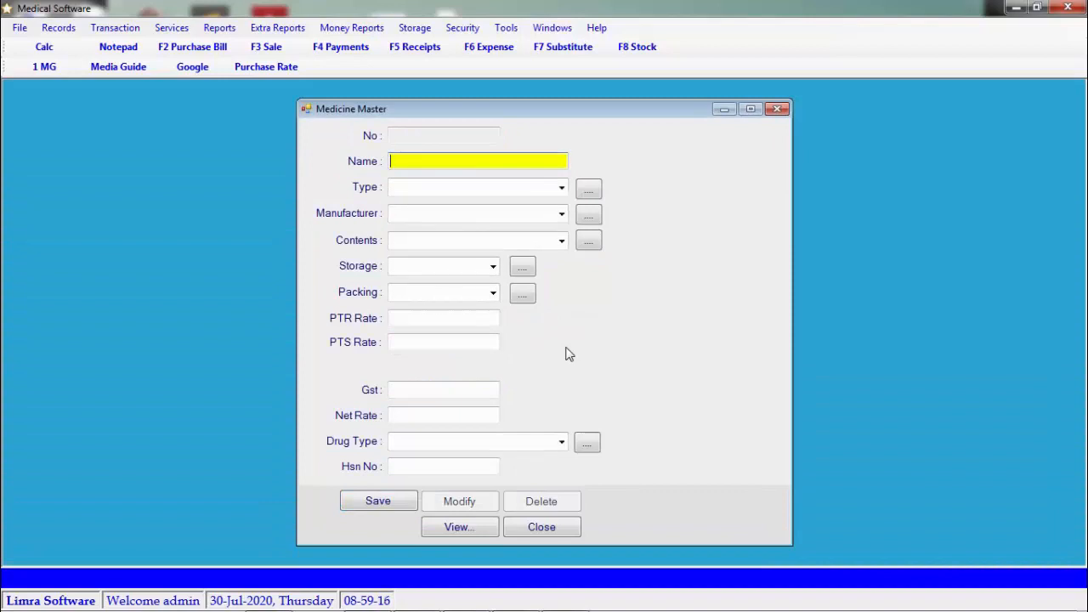
{"action": "type", "text": "MEFTAGIC 100ML"}
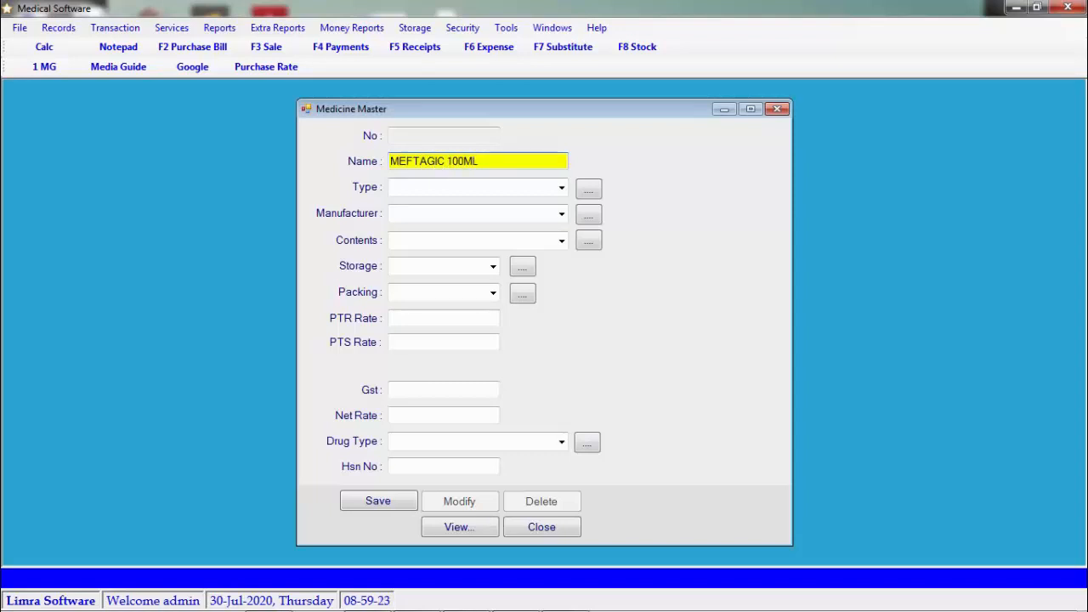
{"action": "key", "text": "Return"}
{"action": "type", "text": "SY"}
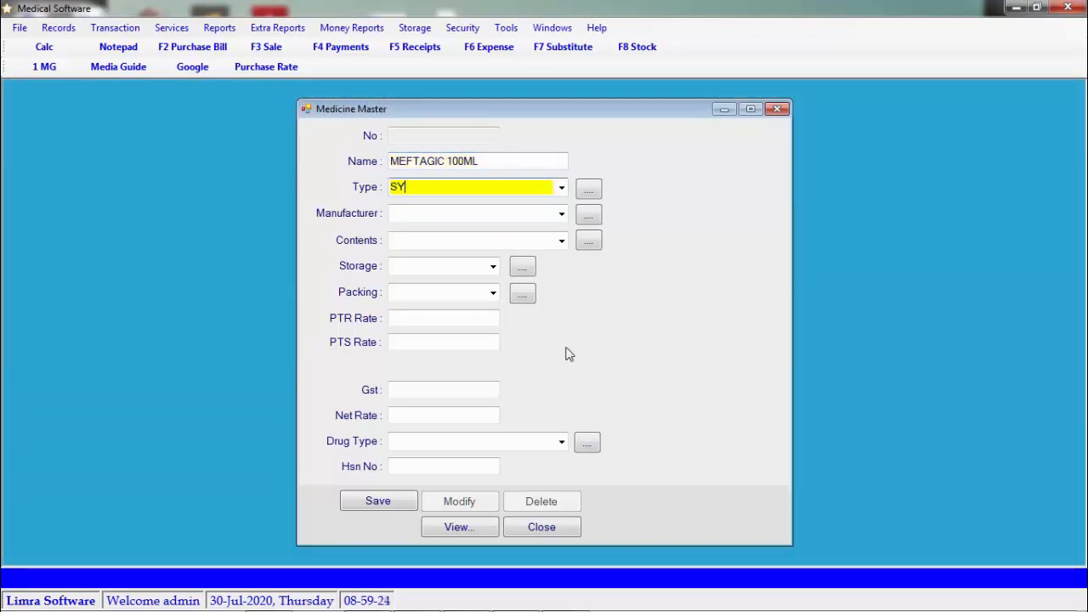
{"action": "key", "text": "BackSpace"}
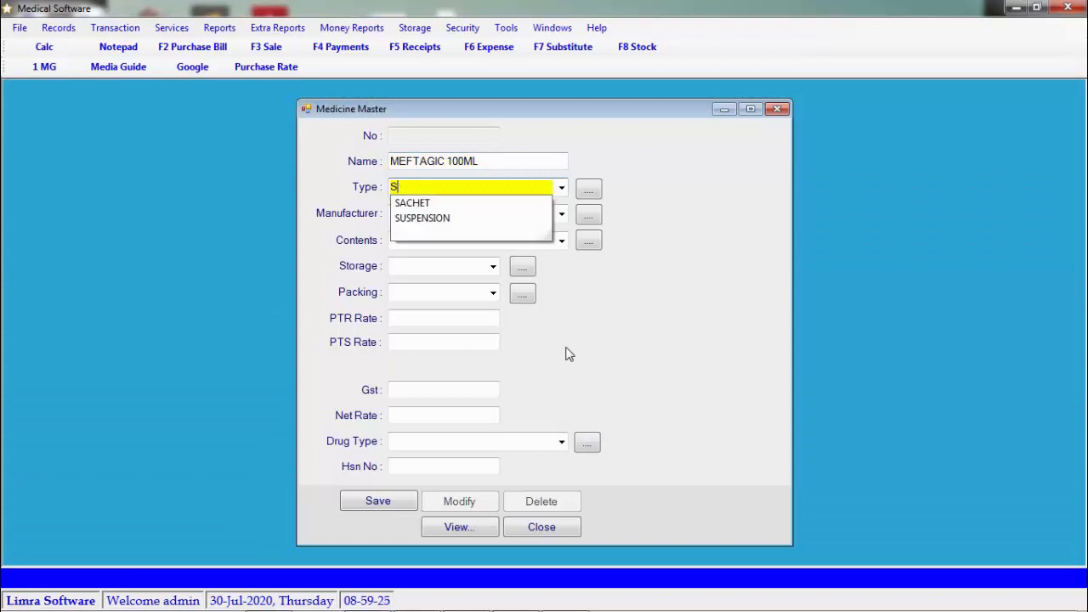
{"action": "left_click", "coordinate": [562, 188]}
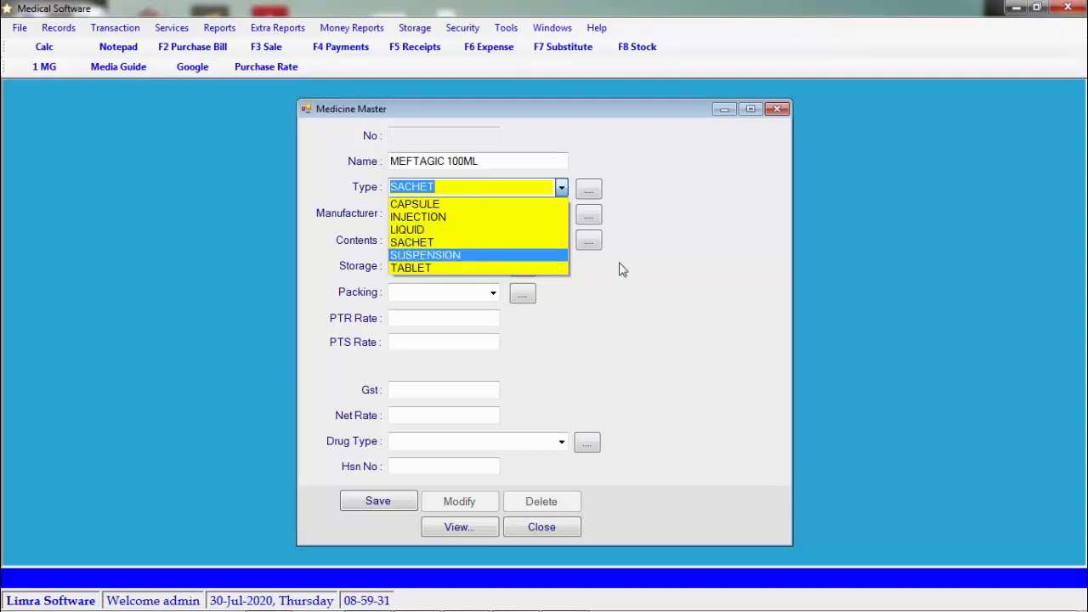
{"action": "left_click", "coordinate": [669, 280]}
Create medicine type SYRUP via the '...' button and select it as MEFTAGIC 100ML's type
{"action": "left_click", "coordinate": [592, 192]}
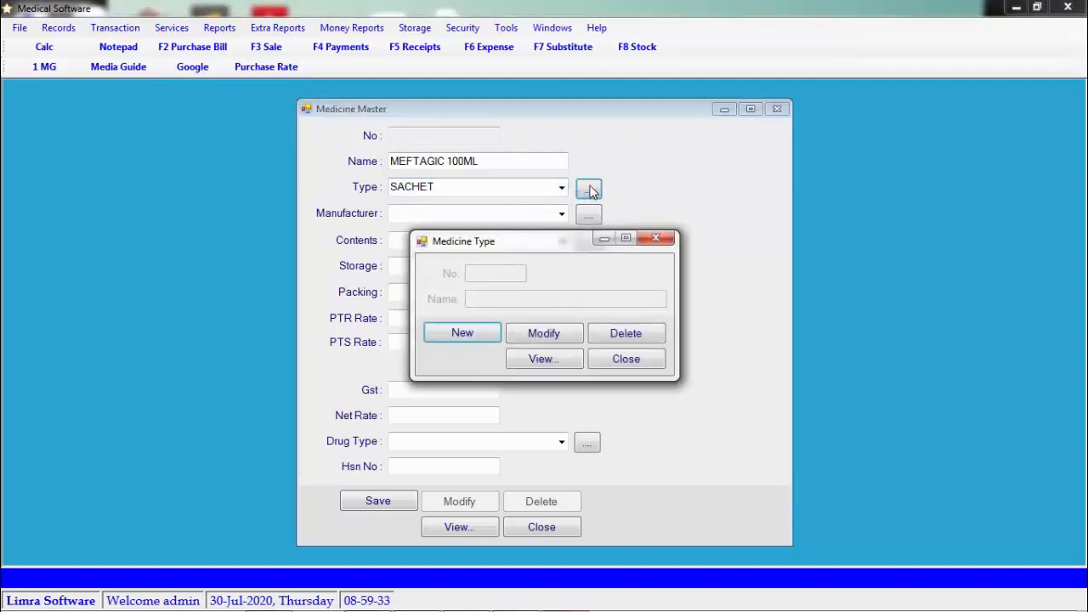
{"action": "key", "text": "Return"}
{"action": "type", "text": "SYRUP"}
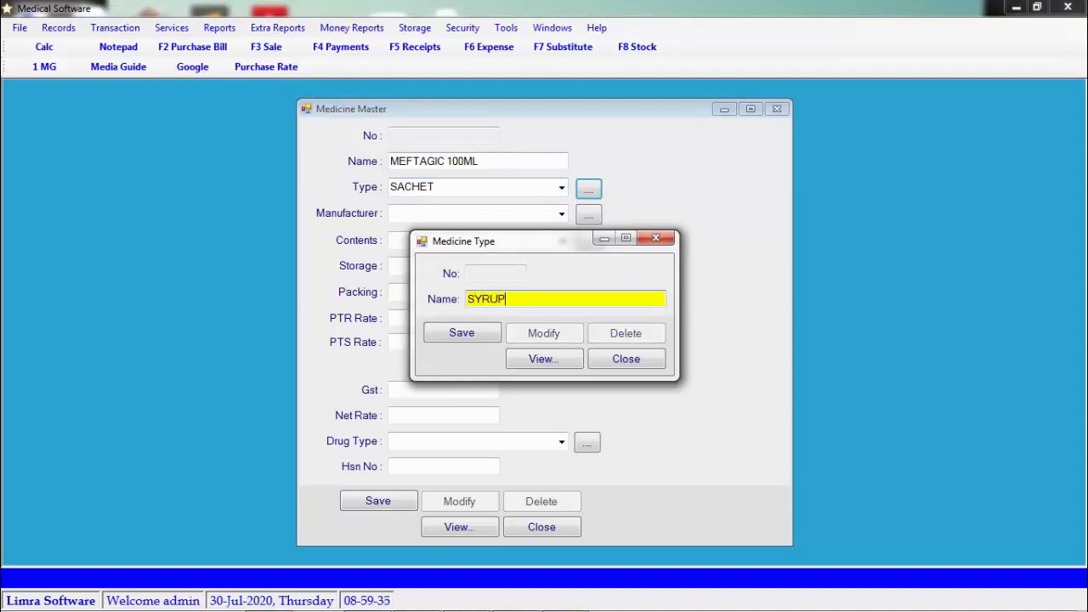
{"action": "key", "text": "Return"}
{"action": "key", "text": "Return"}
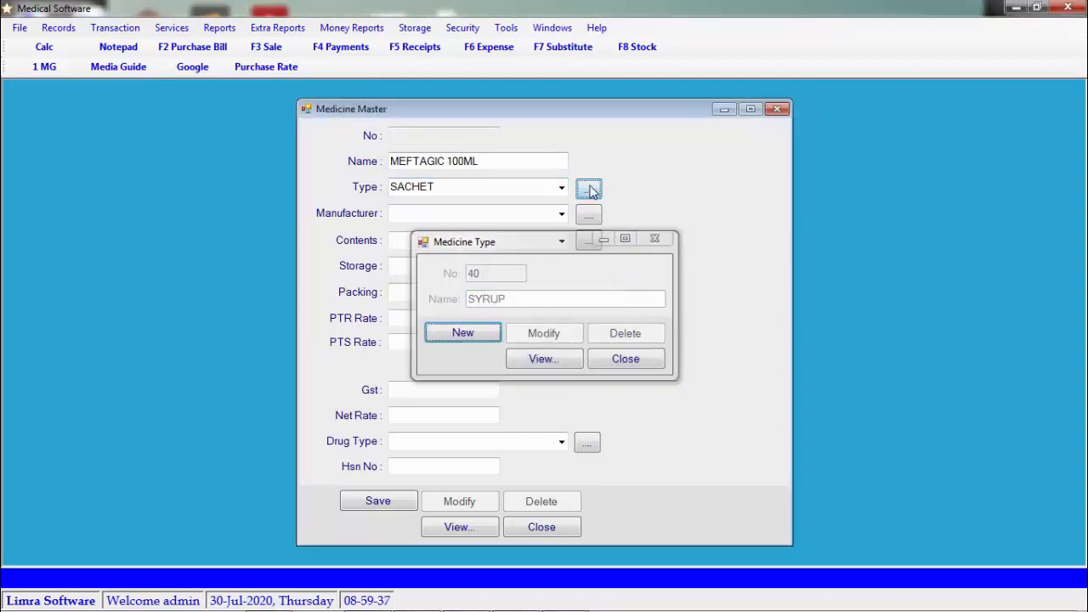
{"action": "left_click", "coordinate": [562, 188]}
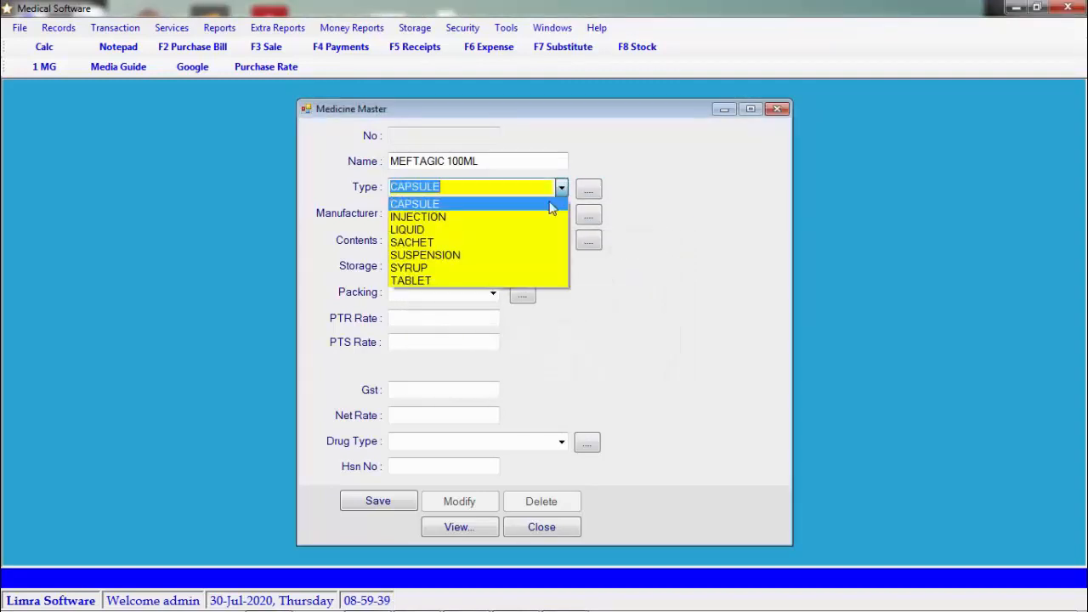
{"action": "left_click", "coordinate": [514, 269]}
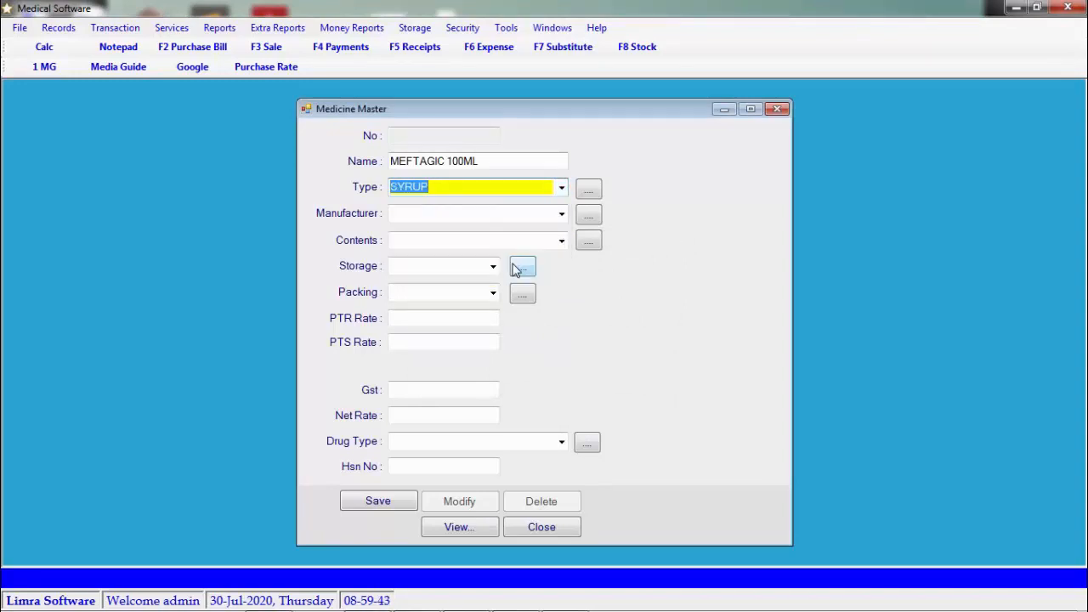
Skip Manufacturer, Contents and Storage, and set packing to 1 BOTTEL
{"action": "left_click", "coordinate": [561, 213]}
{"action": "left_click", "coordinate": [563, 214]}
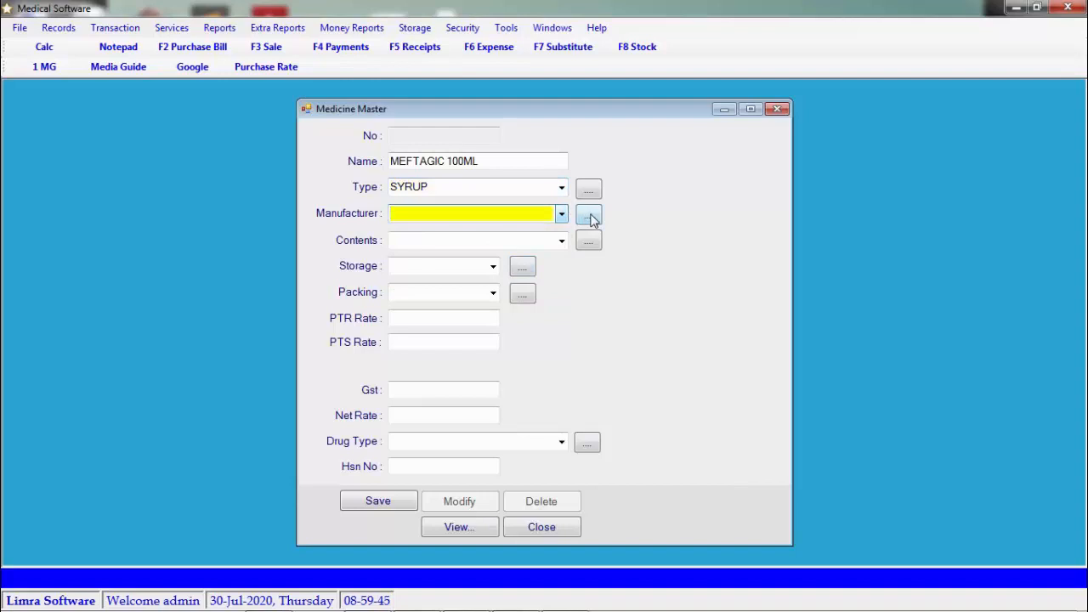
{"action": "left_click", "coordinate": [562, 242]}
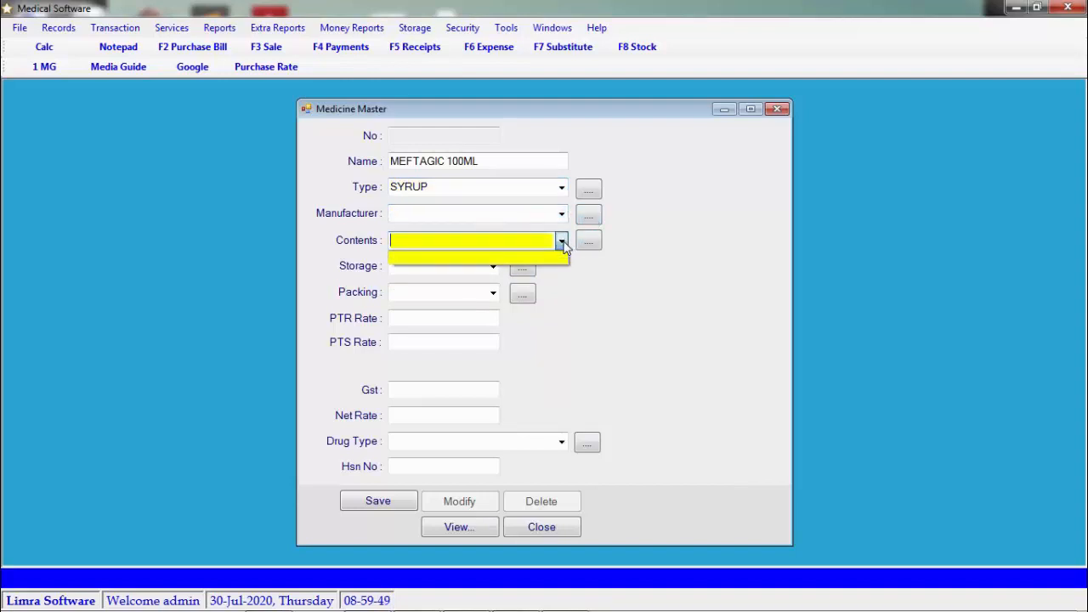
{"action": "left_click", "coordinate": [562, 242]}
{"action": "left_click", "coordinate": [493, 267]}
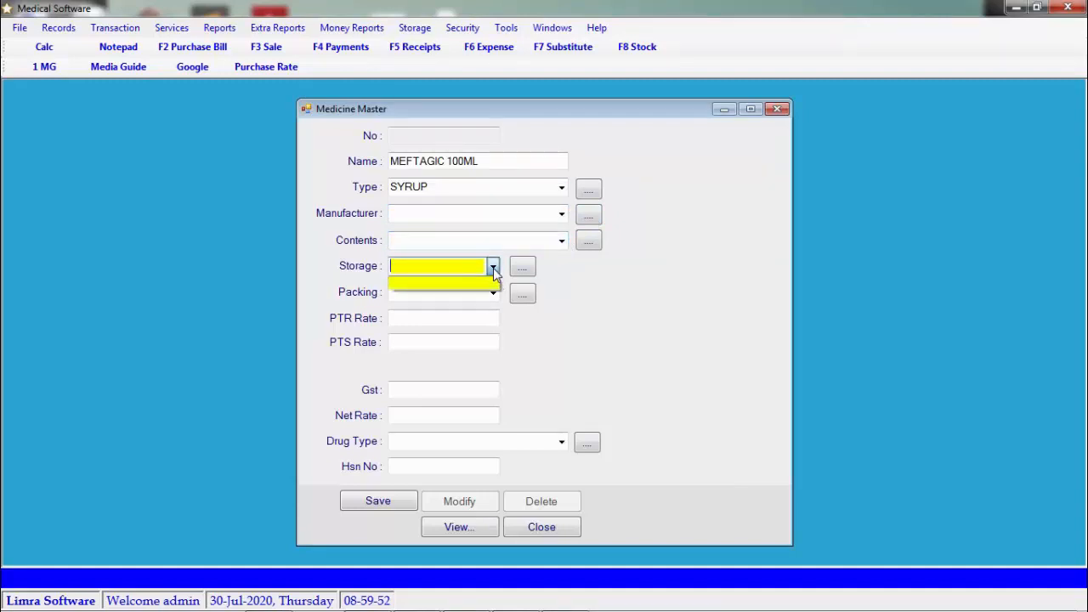
{"action": "left_click", "coordinate": [493, 268]}
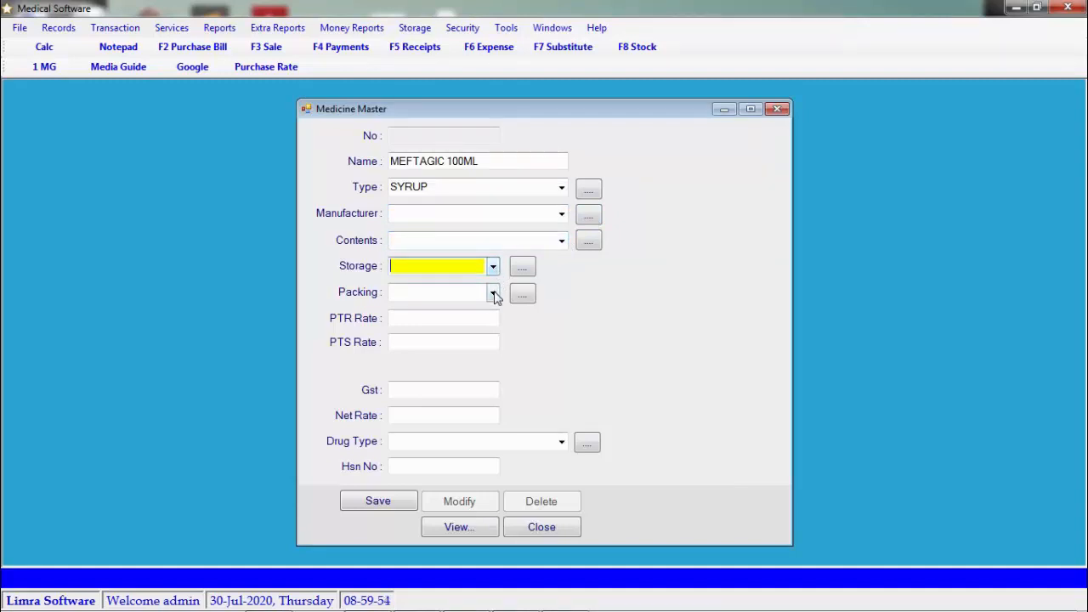
{"action": "left_click", "coordinate": [493, 293]}
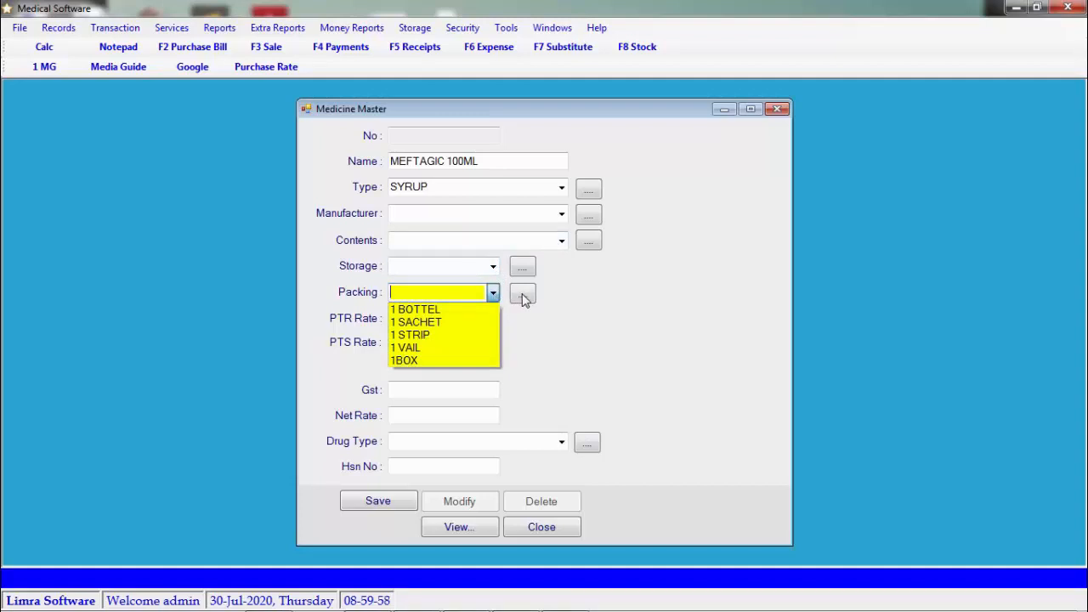
{"action": "left_click", "coordinate": [472, 311]}
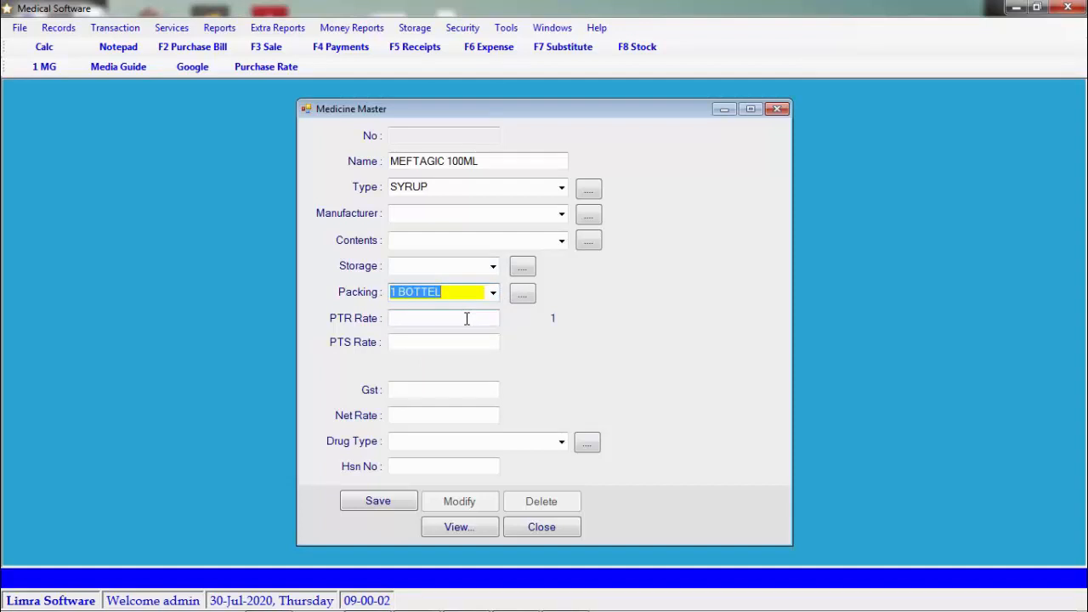
Pass the PTR and PTS rate fields and enter GST 12
{"action": "left_click", "coordinate": [467, 318]}
{"action": "left_click", "coordinate": [455, 338]}
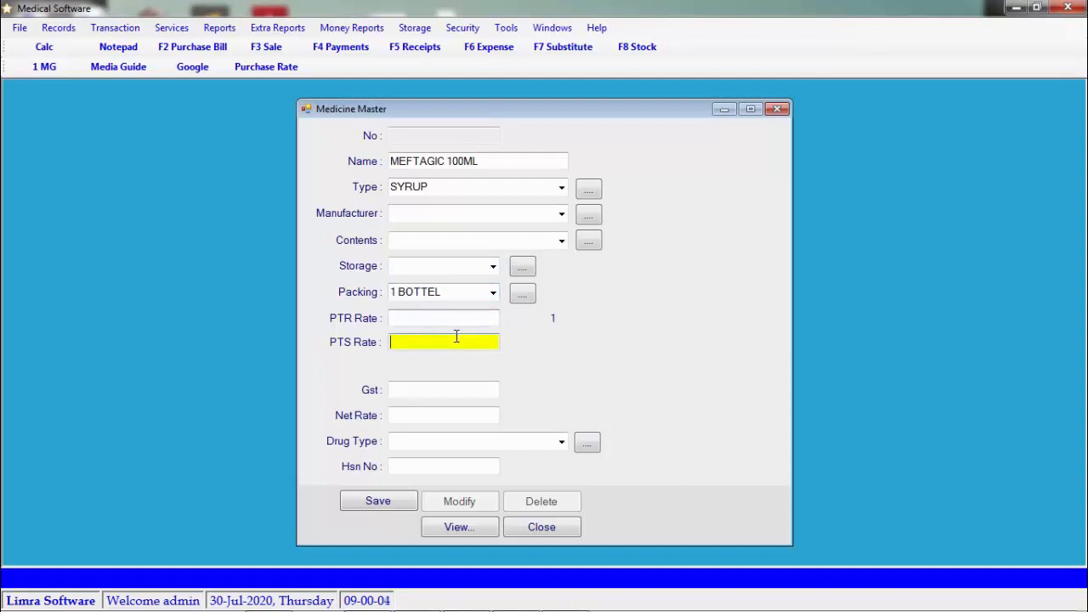
{"action": "left_click", "coordinate": [454, 389]}
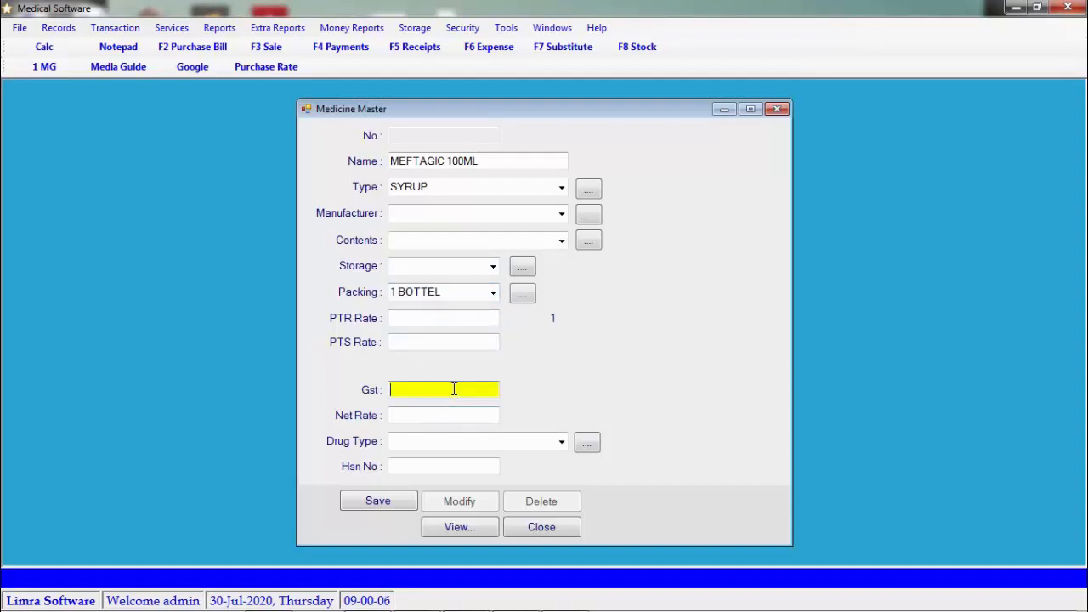
{"action": "type", "text": "12"}
{"action": "key", "text": "Return"}
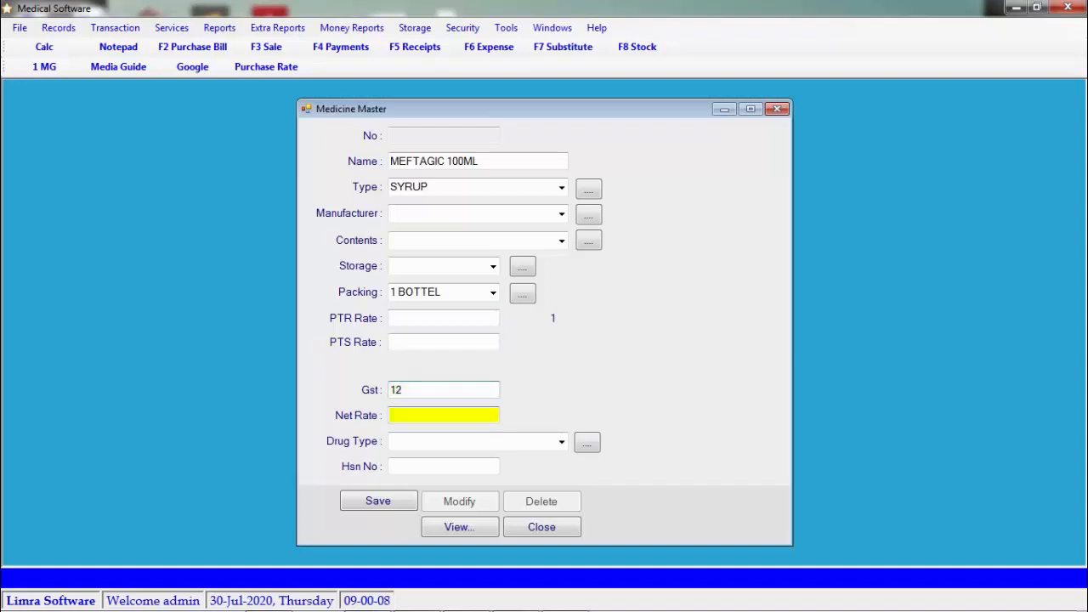
{"action": "key", "text": "Return"}
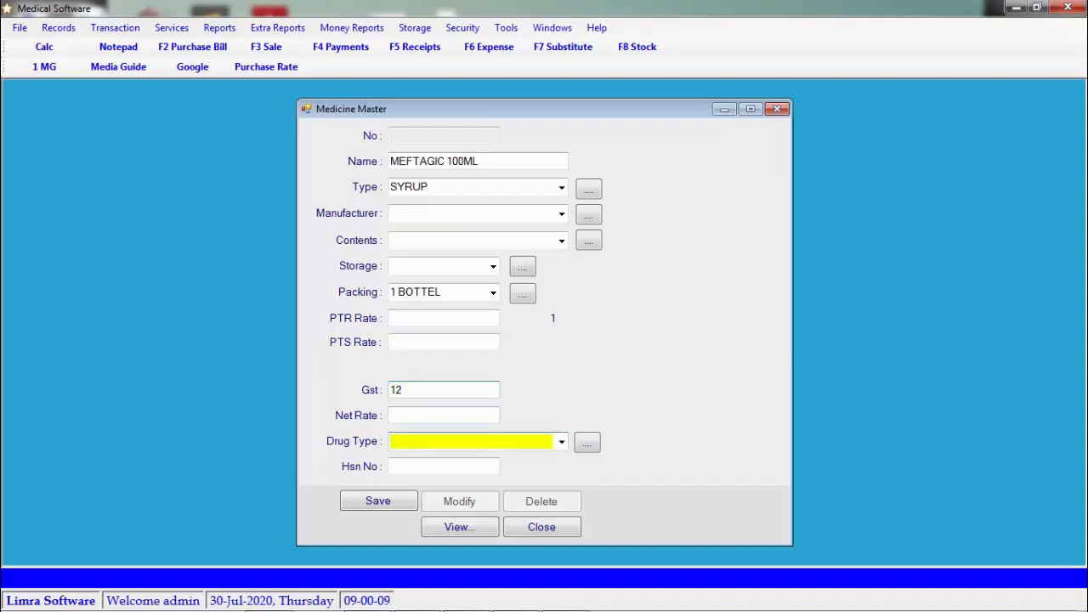
Set drug type SCH and HSN number 3004, save the medicine, and view the table
{"action": "left_click", "coordinate": [563, 443]}
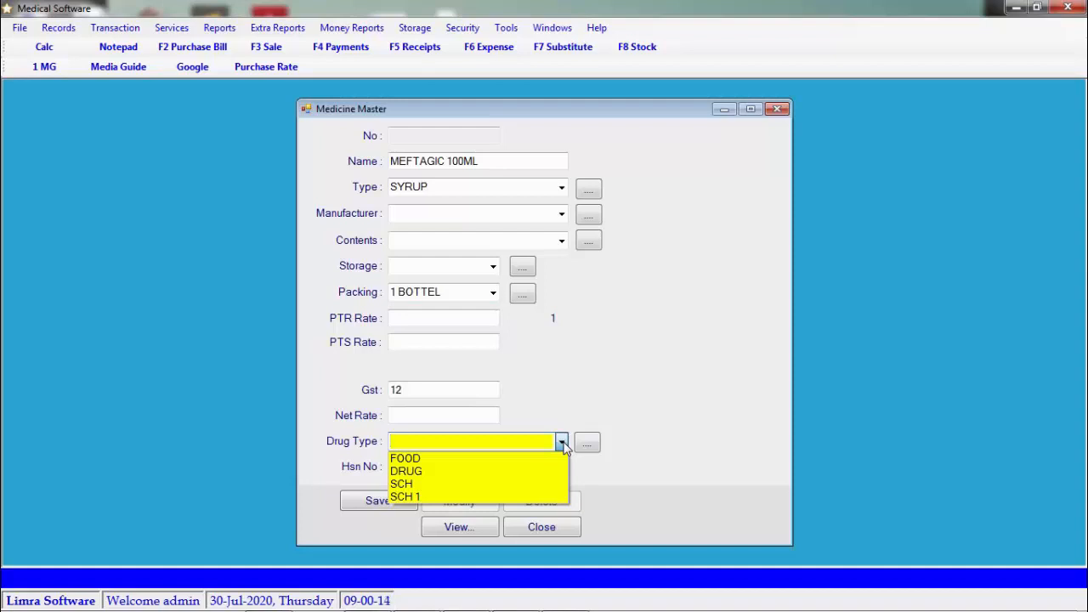
{"action": "left_click", "coordinate": [493, 484]}
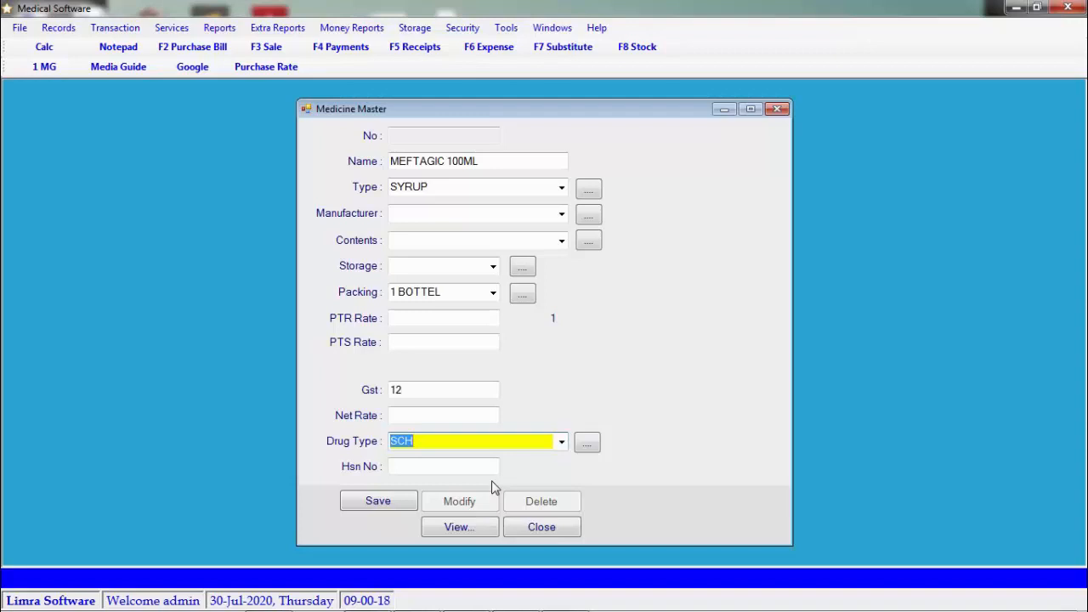
{"action": "key", "text": "Tab"}
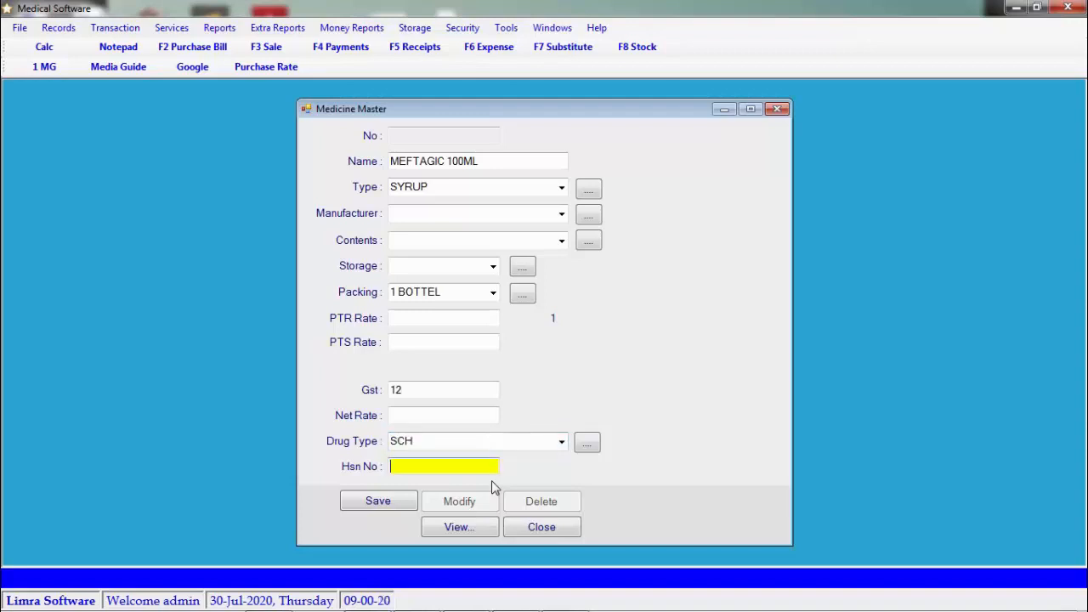
{"action": "type", "text": "3004"}
{"action": "key", "text": "Tab"}
{"action": "key", "text": "Return"}
{"action": "key", "text": "Return"}
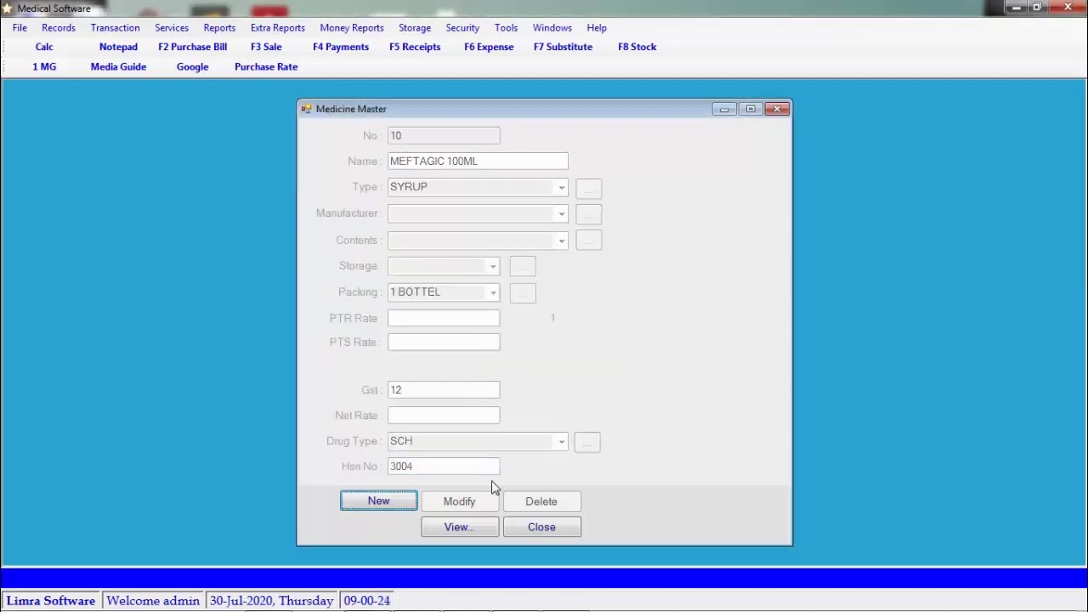
{"action": "left_click", "coordinate": [474, 527]}
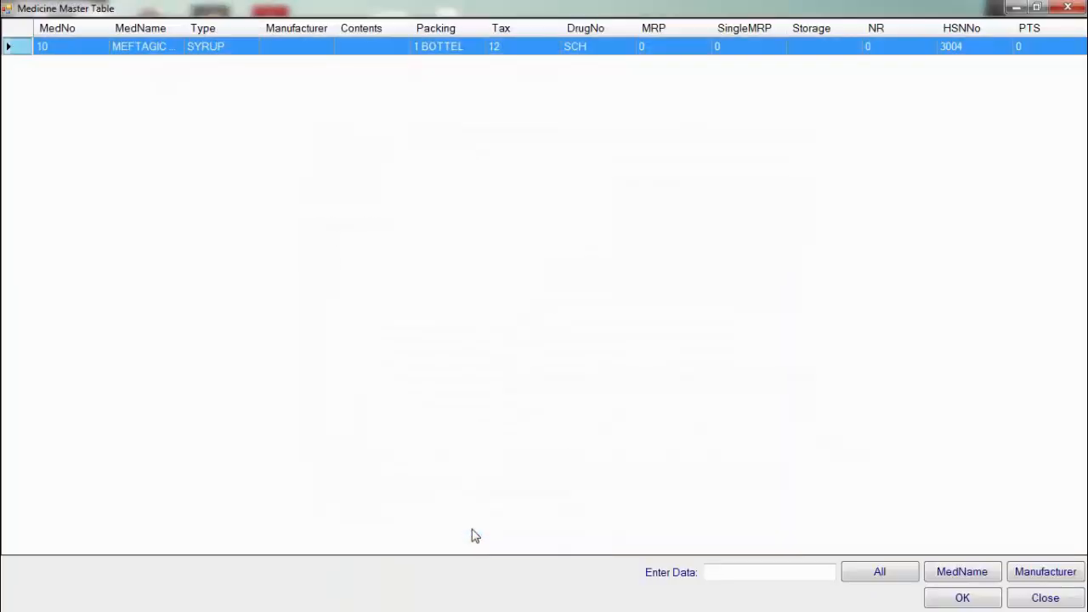
Close the medicines table and Medicine Master, then start a new Purchase Bill
{"action": "key", "text": "Escape"}
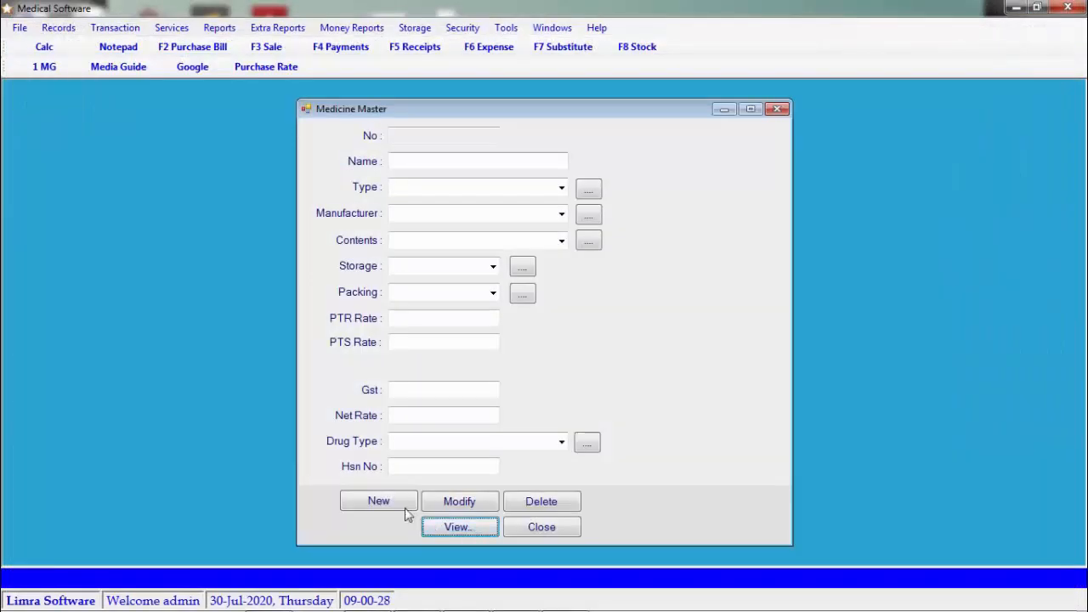
{"action": "left_click", "coordinate": [402, 507]}
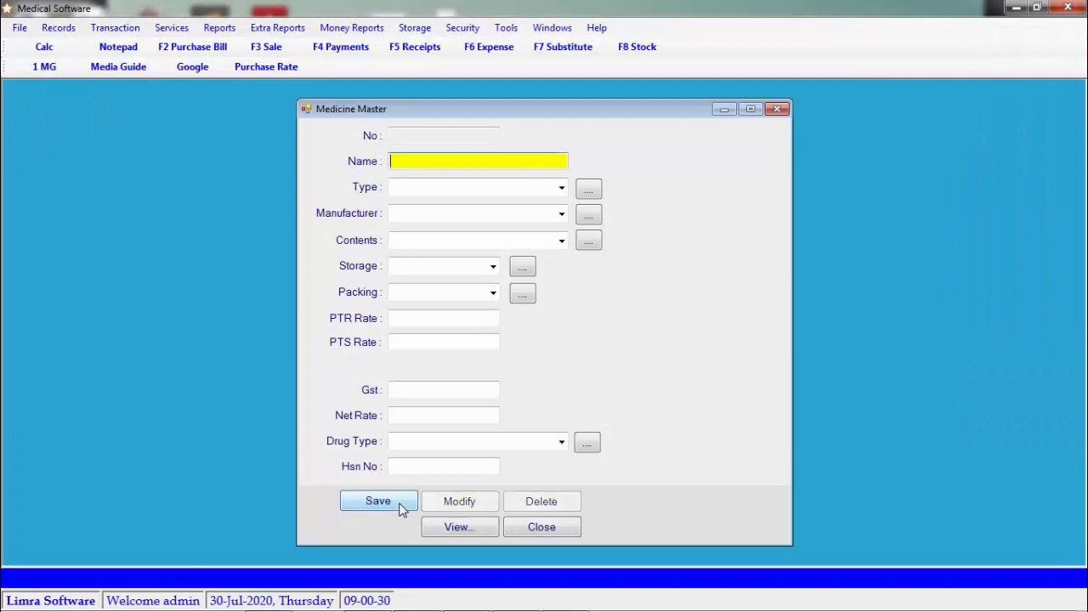
{"action": "key", "text": "Escape"}
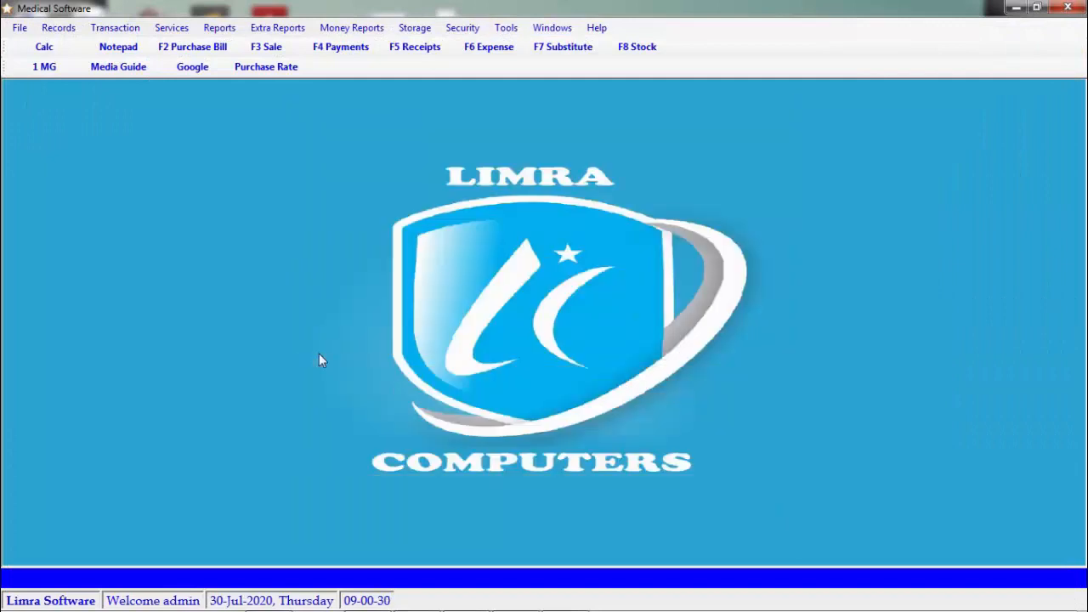
{"action": "left_click", "coordinate": [69, 34]}
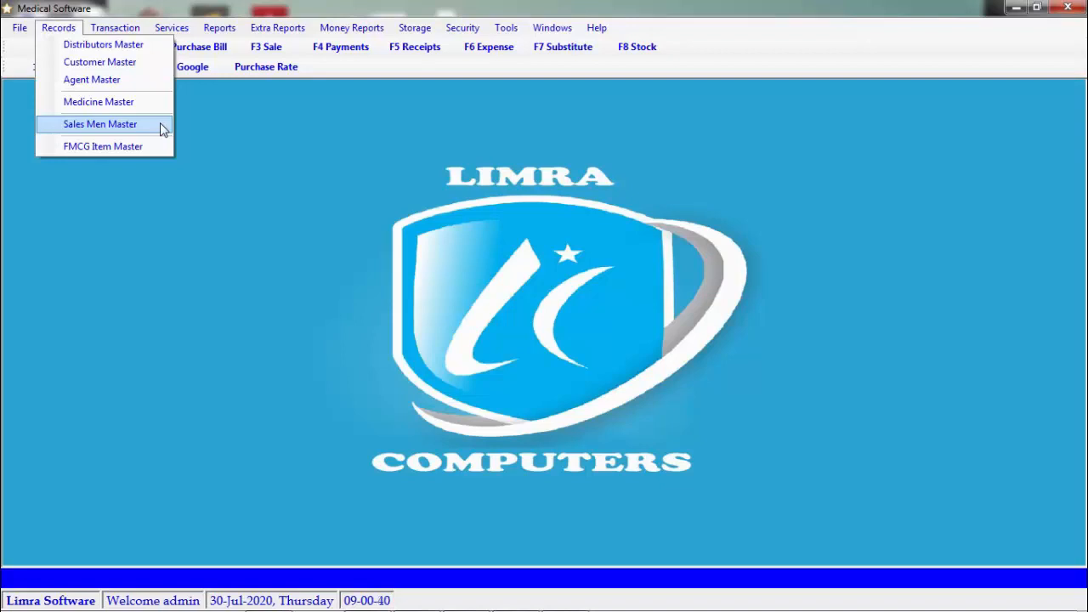
{"action": "mouse_move", "coordinate": [126, 27]}
{"action": "left_click", "coordinate": [124, 46]}
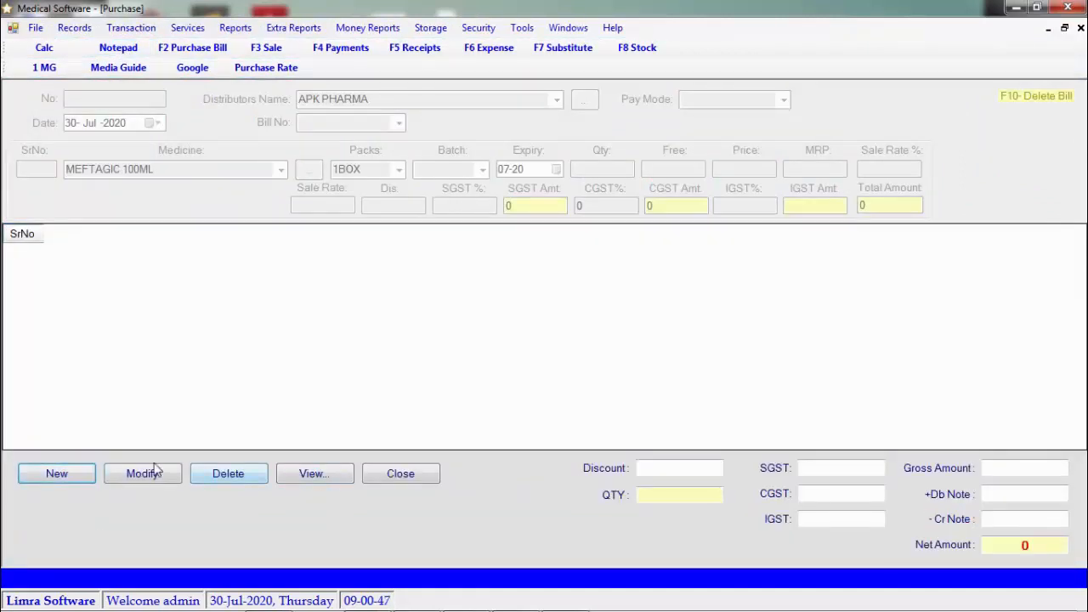
{"action": "left_click", "coordinate": [81, 477]}
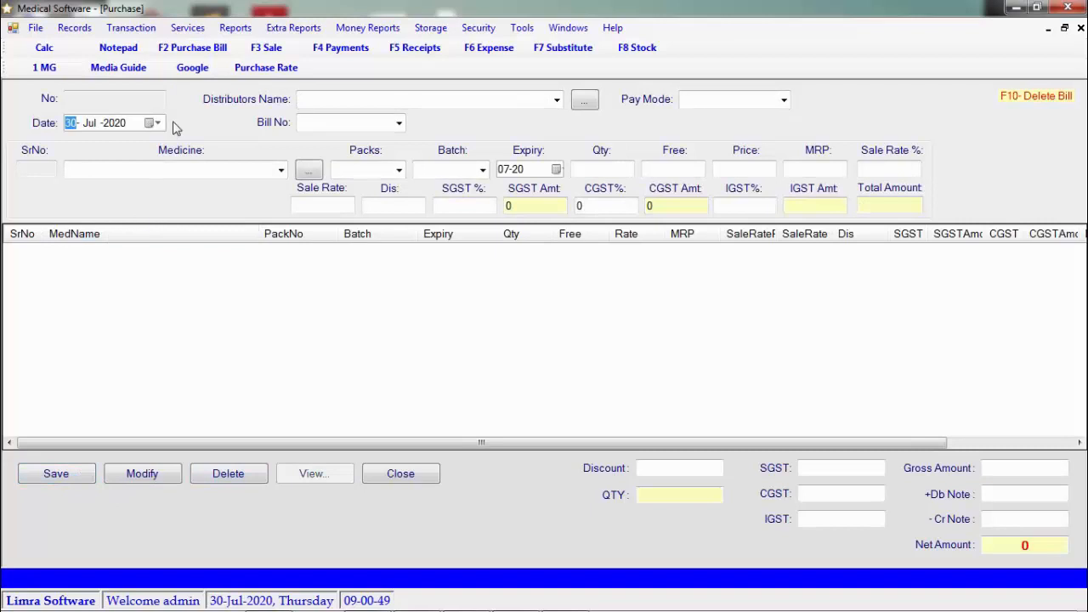
Open a blank Distributor entry form from the purchase bill, keeping today's bill date
{"action": "left_click", "coordinate": [157, 123]}
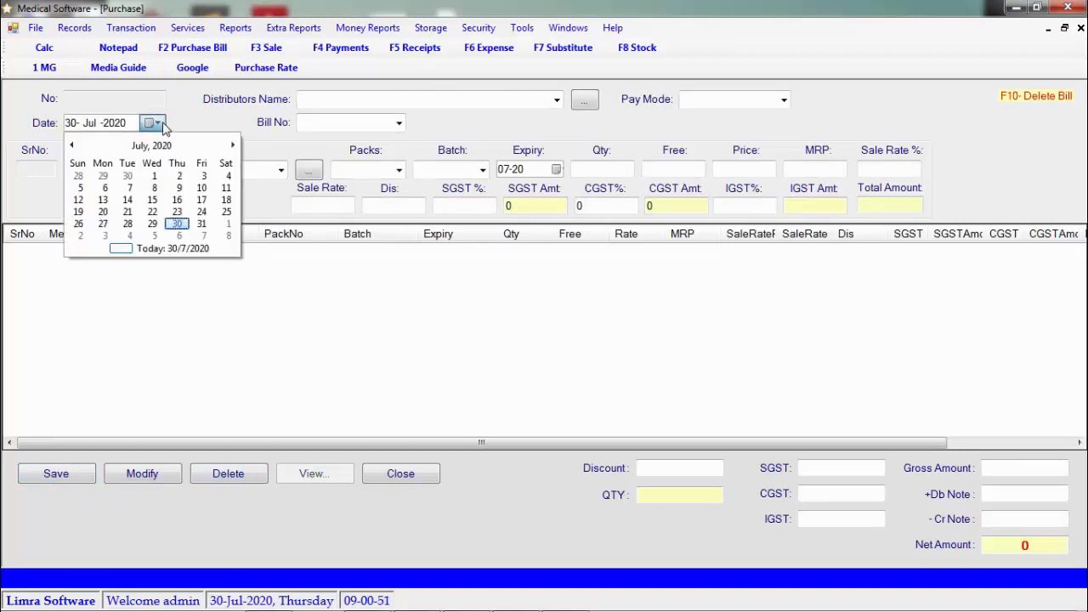
{"action": "left_click", "coordinate": [162, 124]}
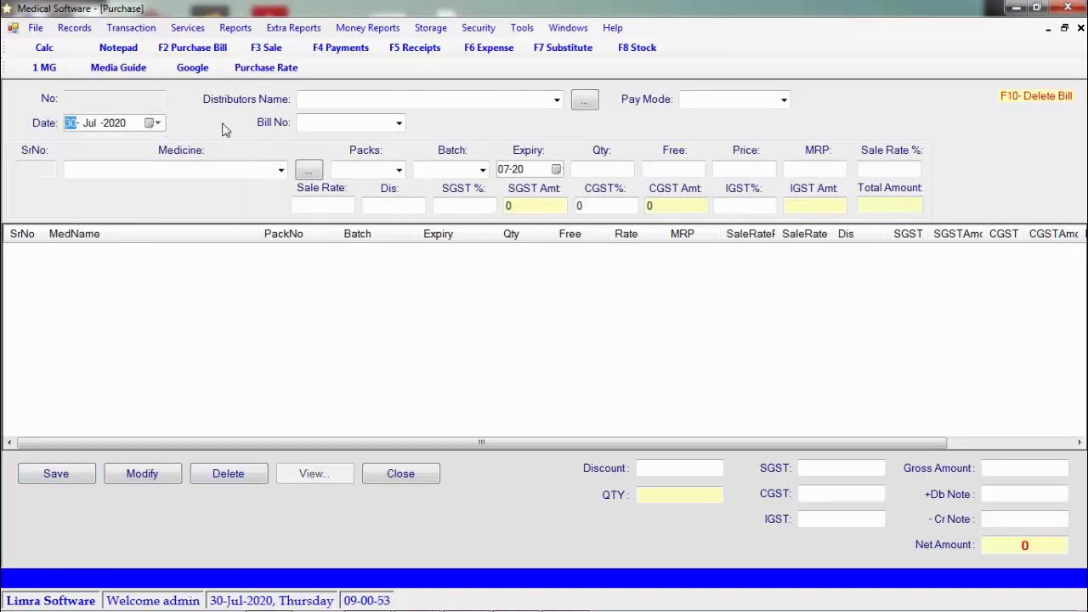
{"action": "left_click", "coordinate": [557, 101]}
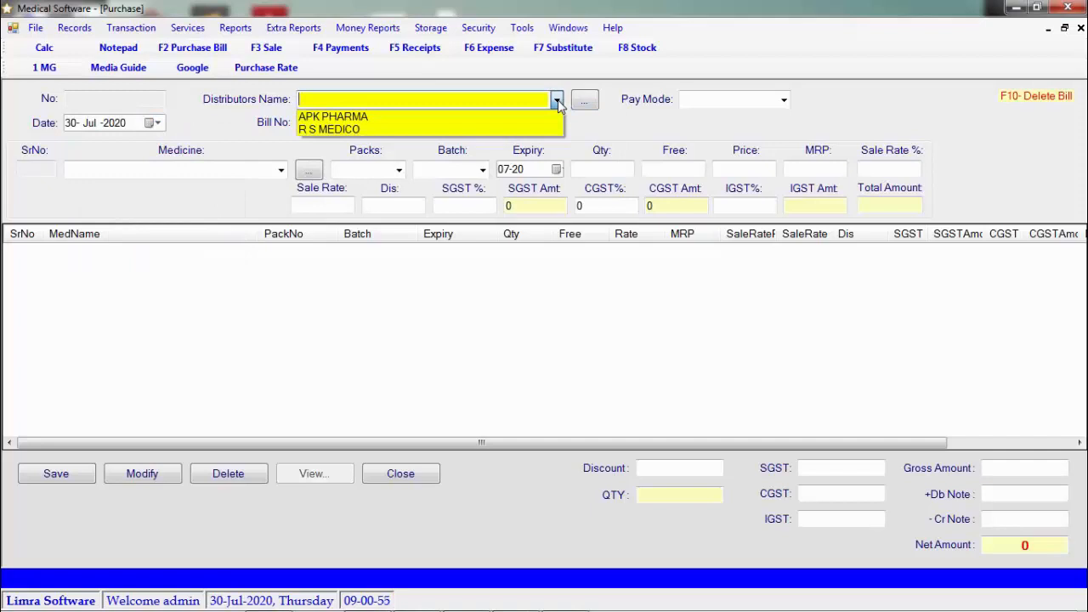
{"action": "left_click", "coordinate": [557, 100]}
{"action": "left_click", "coordinate": [584, 102]}
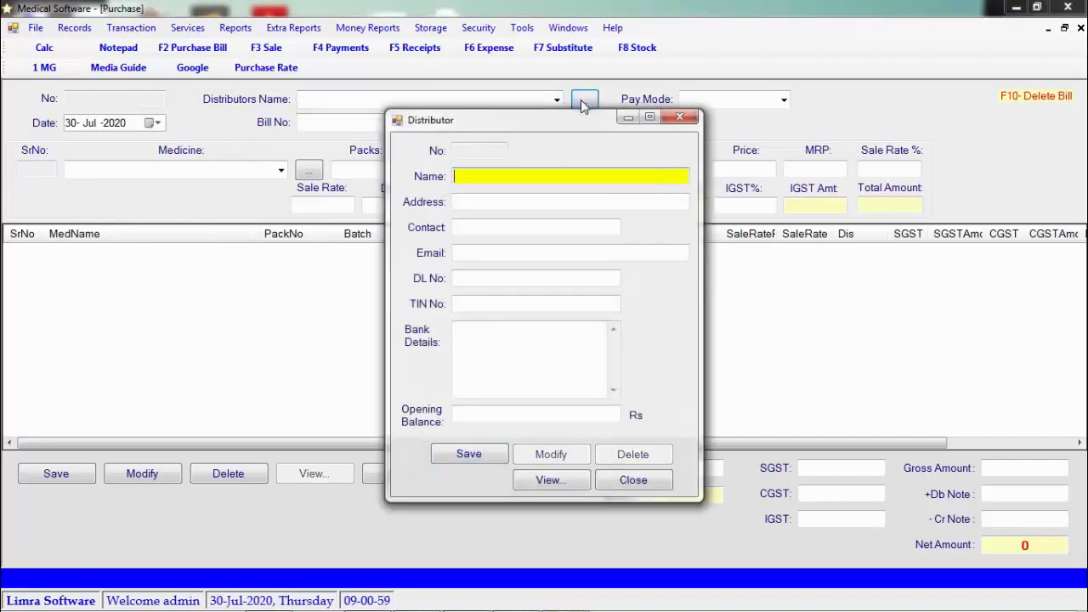
Save XYZ PHARMA as a new distributor and close the Distributor form
{"action": "type", "text": "BH"}
{"action": "key", "text": "BackSpace"}
{"action": "key", "text": "BackSpace"}
{"action": "type", "text": "XYZ"}
{"action": "type", "text": " PHARM"}
{"action": "type", "text": "A"}
{"action": "key", "text": "alt+s"}
{"action": "key", "text": "Return"}
{"action": "key", "text": "Escape"}
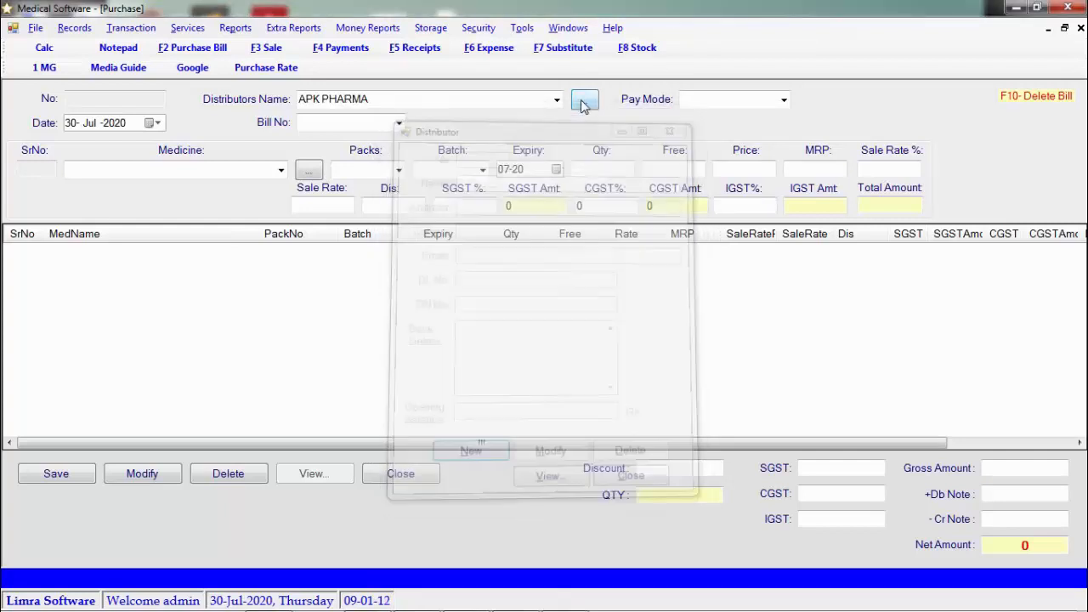
Keep APK PHARMA as distributor, enter Bill No 1001 and choose Credit pay mode
{"action": "left_click", "coordinate": [557, 101]}
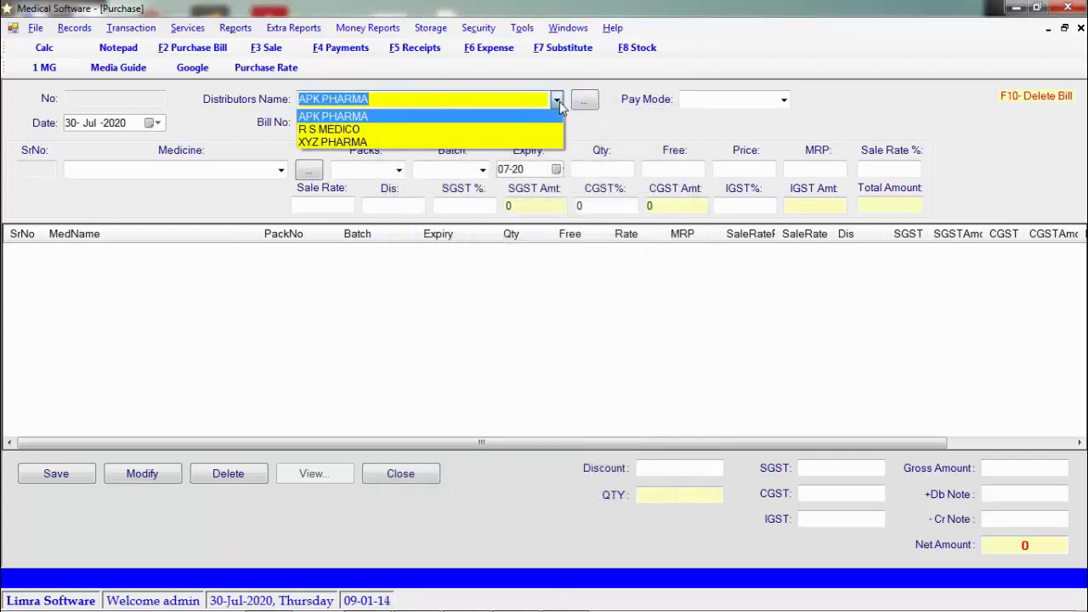
{"action": "left_click", "coordinate": [559, 101]}
{"action": "left_click", "coordinate": [364, 121]}
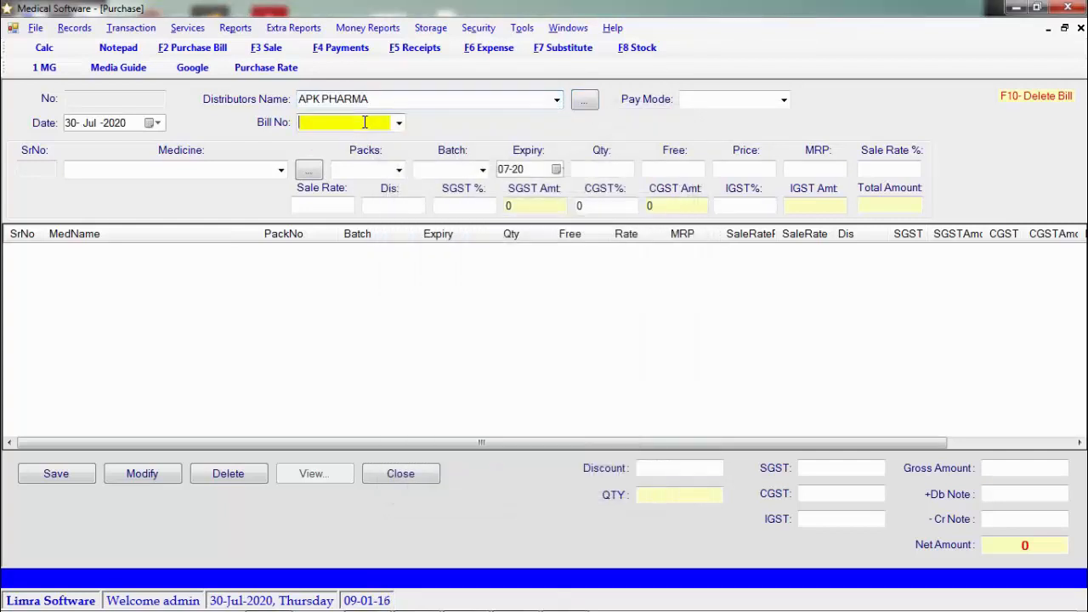
{"action": "type", "text": "1001"}
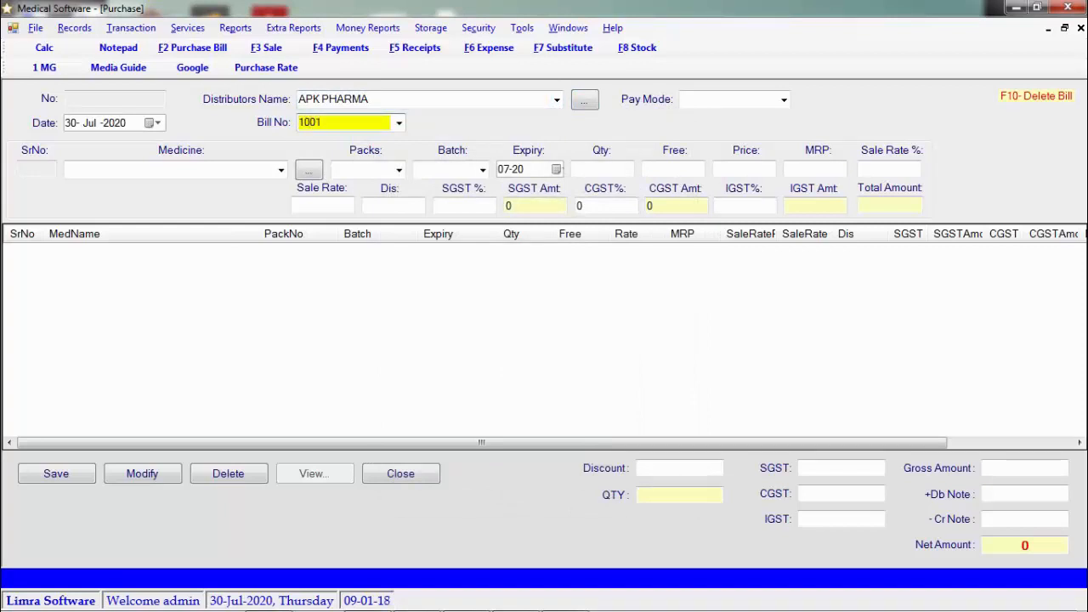
{"action": "key", "text": "Return"}
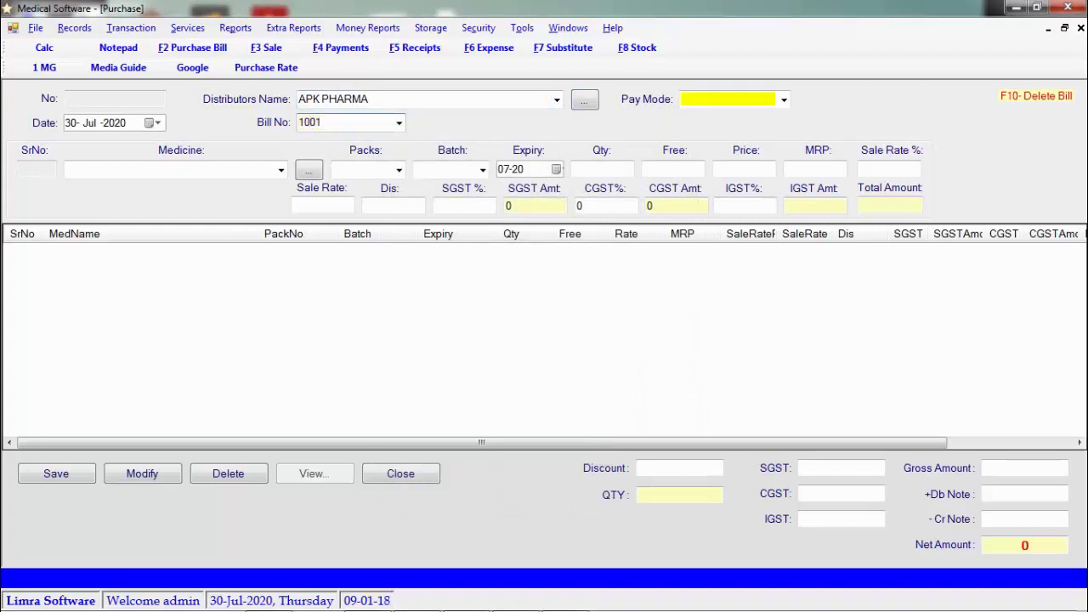
{"action": "left_click", "coordinate": [786, 101]}
{"action": "left_click", "coordinate": [744, 129]}
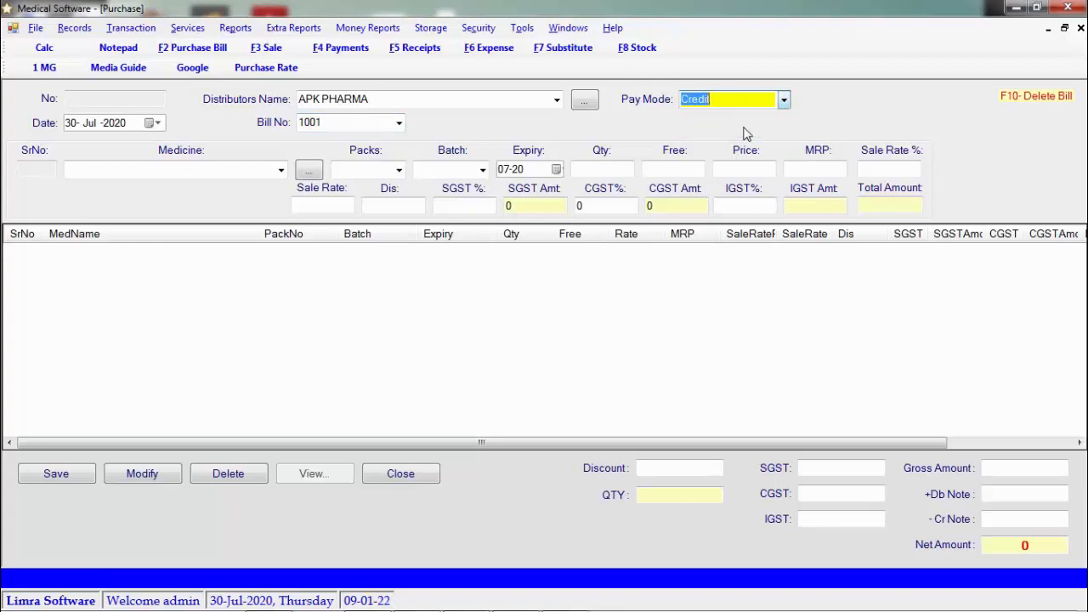
Start a bill line for MEFTAGIC 100ML: batch ABC123, expiry 07-21, quantity 10, 1 free
{"action": "left_click", "coordinate": [281, 169]}
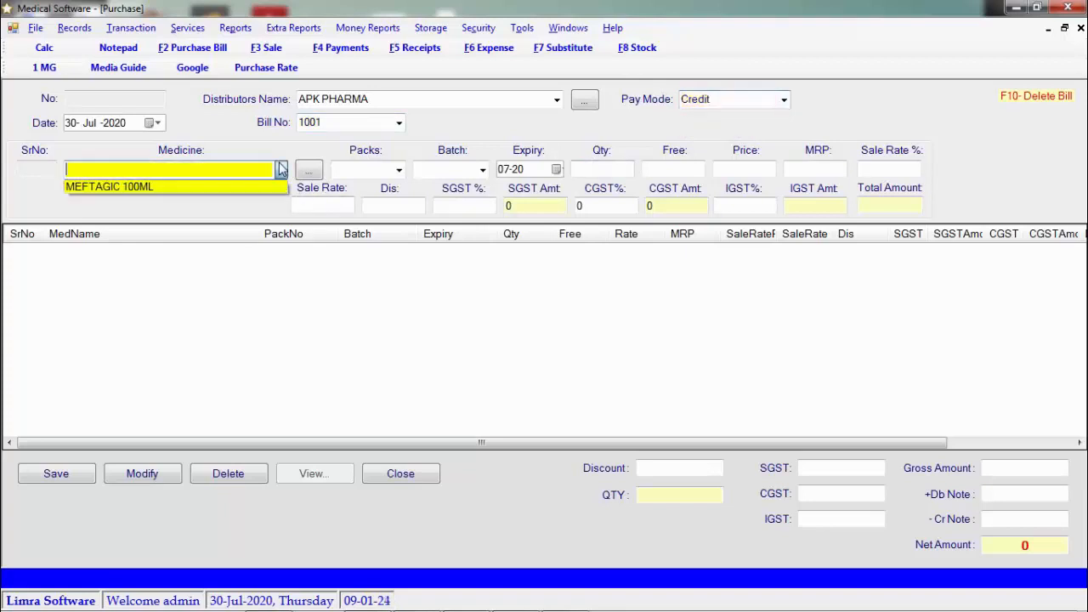
{"action": "left_click", "coordinate": [253, 187]}
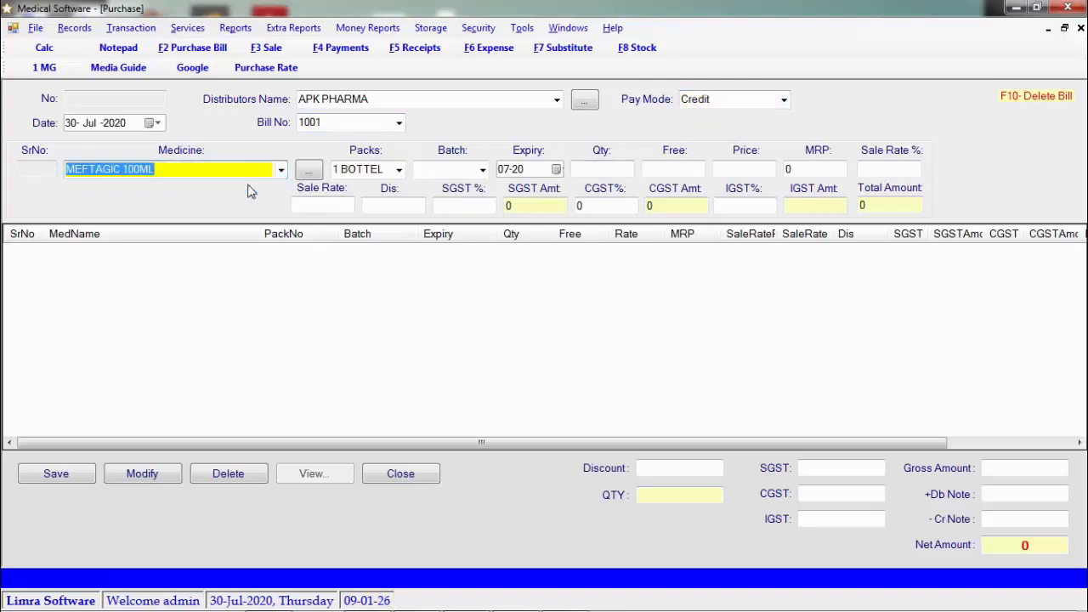
{"action": "key", "text": "Return"}
{"action": "key", "text": "Return"}
{"action": "type", "text": "ABC123"}
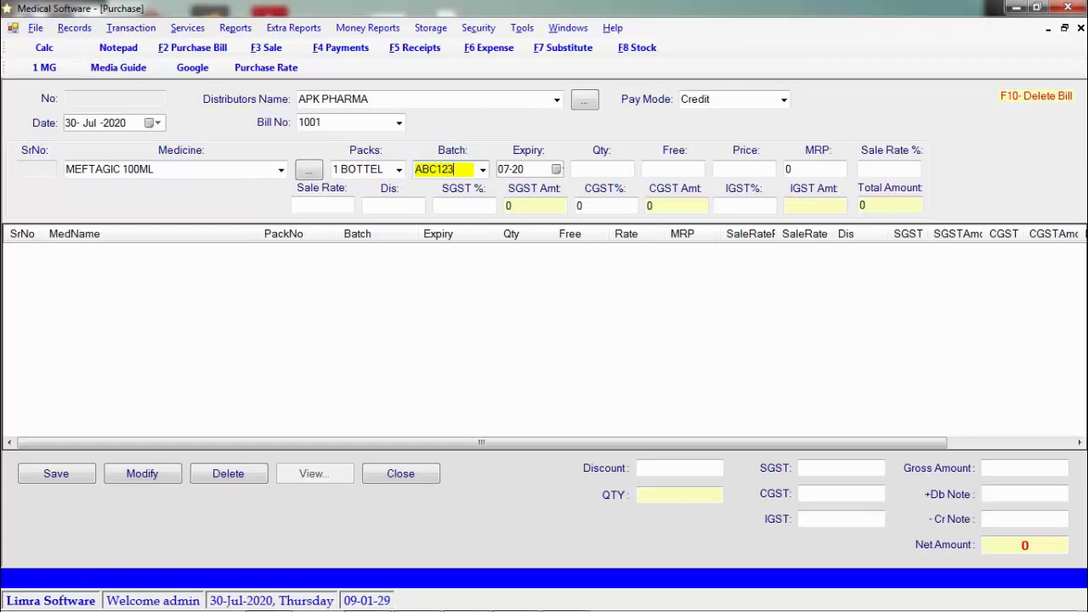
{"action": "key", "text": "Return"}
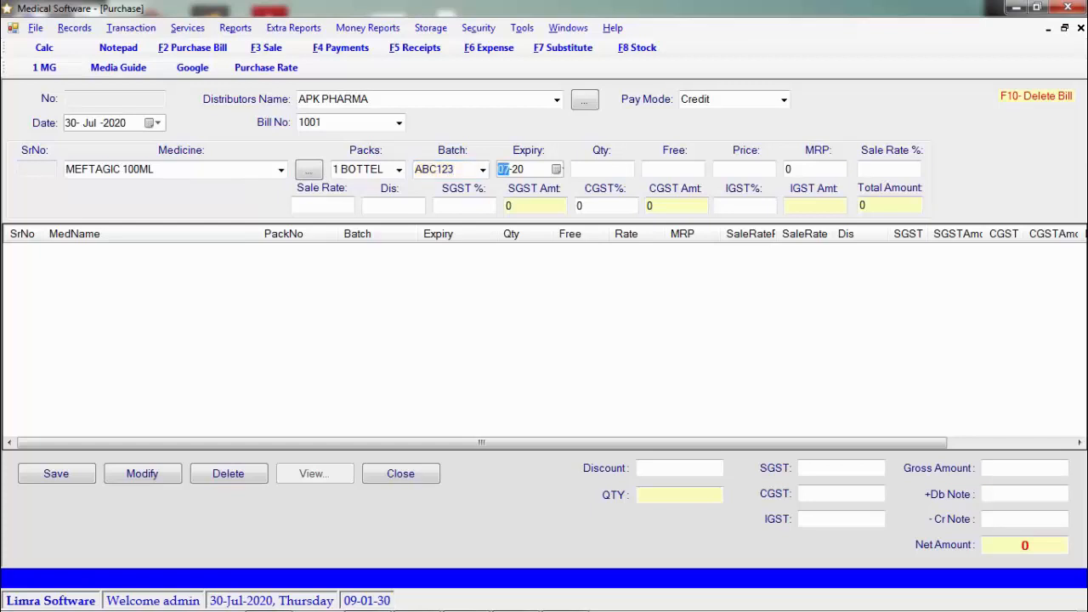
{"action": "type", "text": "0721"}
{"action": "key", "text": "Return"}
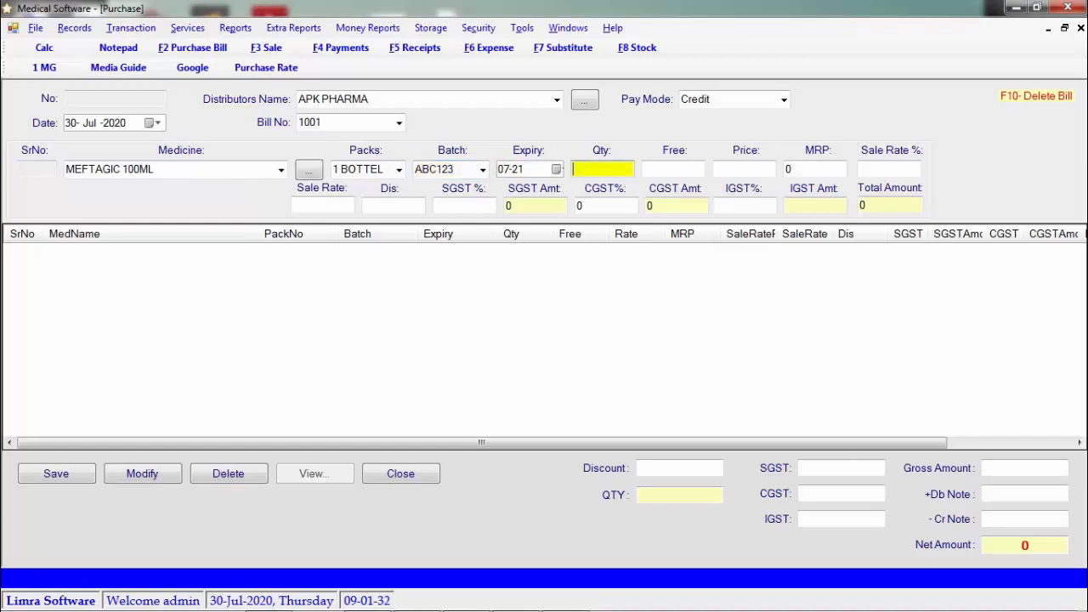
{"action": "type", "text": "10"}
{"action": "key", "text": "Return"}
{"action": "type", "text": "1"}
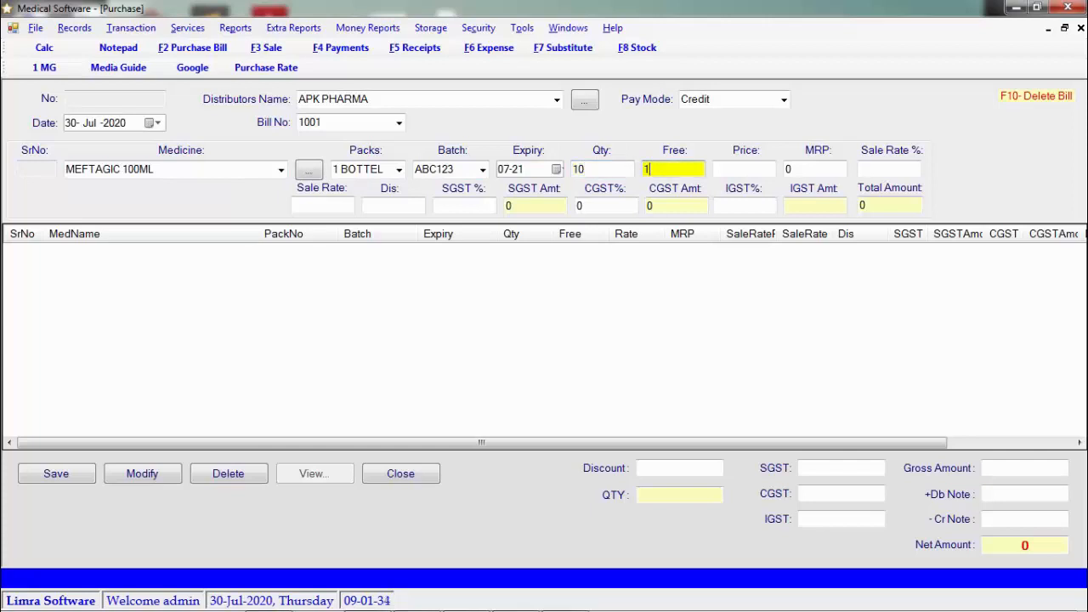
{"action": "key", "text": "Return"}
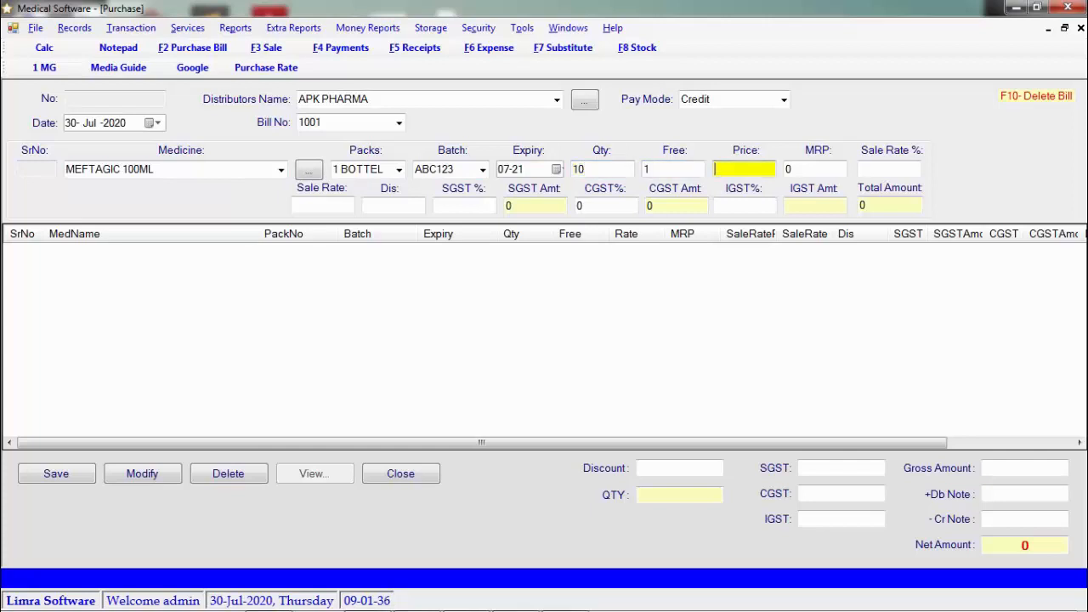
Enter price 52, MRP 92 and a 15% sale margin for the line
{"action": "type", "text": "52"}
{"action": "key", "text": "Return"}
{"action": "type", "text": "92"}
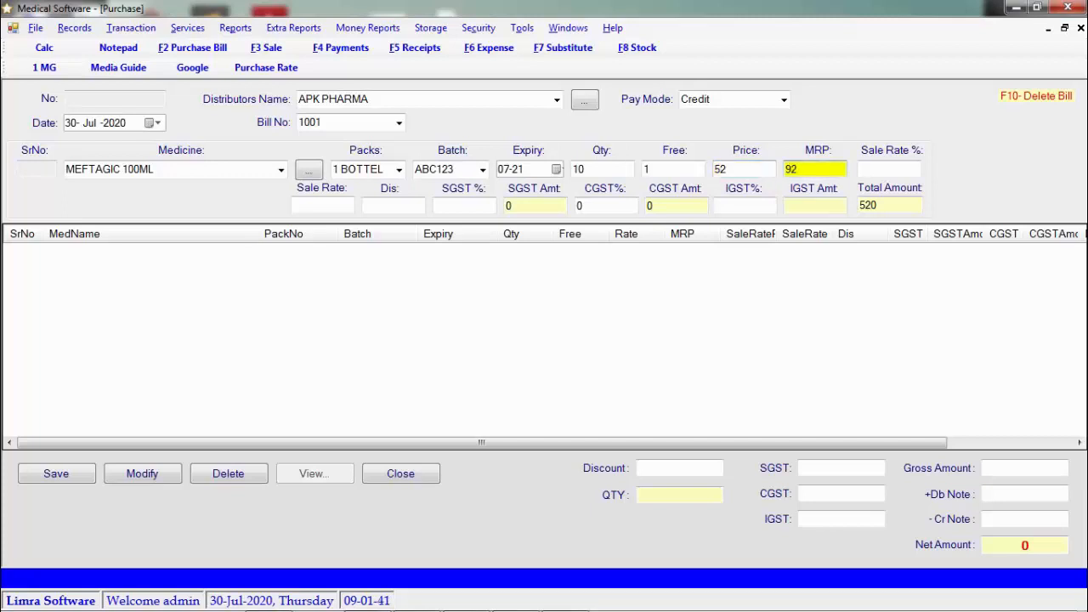
{"action": "key", "text": "Return"}
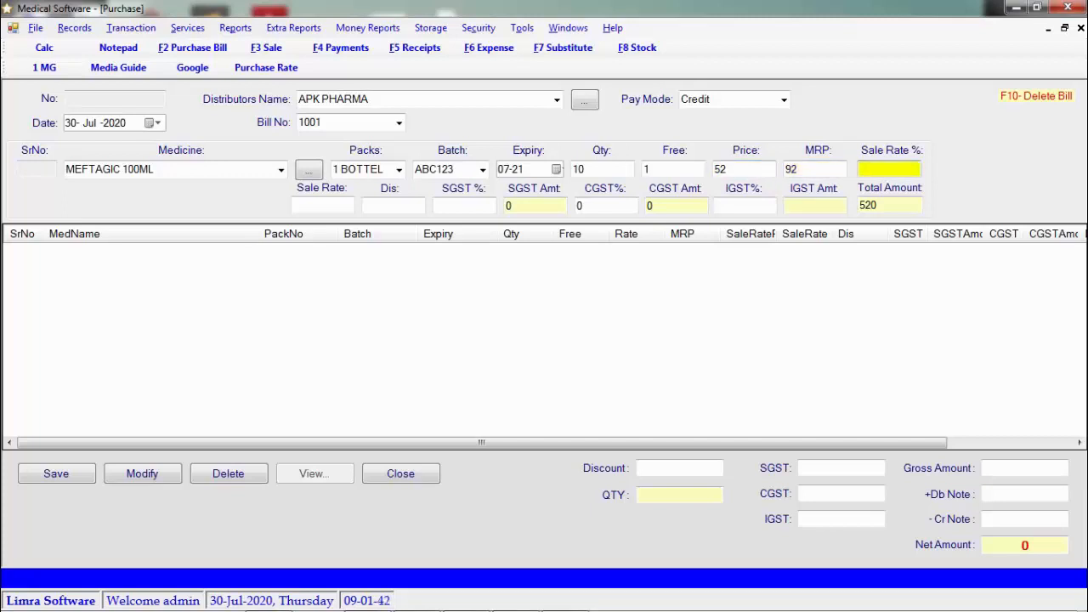
{"action": "type", "text": "10"}
{"action": "key", "text": "BackSpace"}
{"action": "key", "text": "BackSpace"}
{"action": "type", "text": "15"}
Replace the margin with a sale rate of 65, set 6% SGST, and add the MEFTAGIC 100ML line
{"action": "key", "text": "BackSpace"}
{"action": "key", "text": "BackSpace"}
{"action": "key", "text": "Return"}
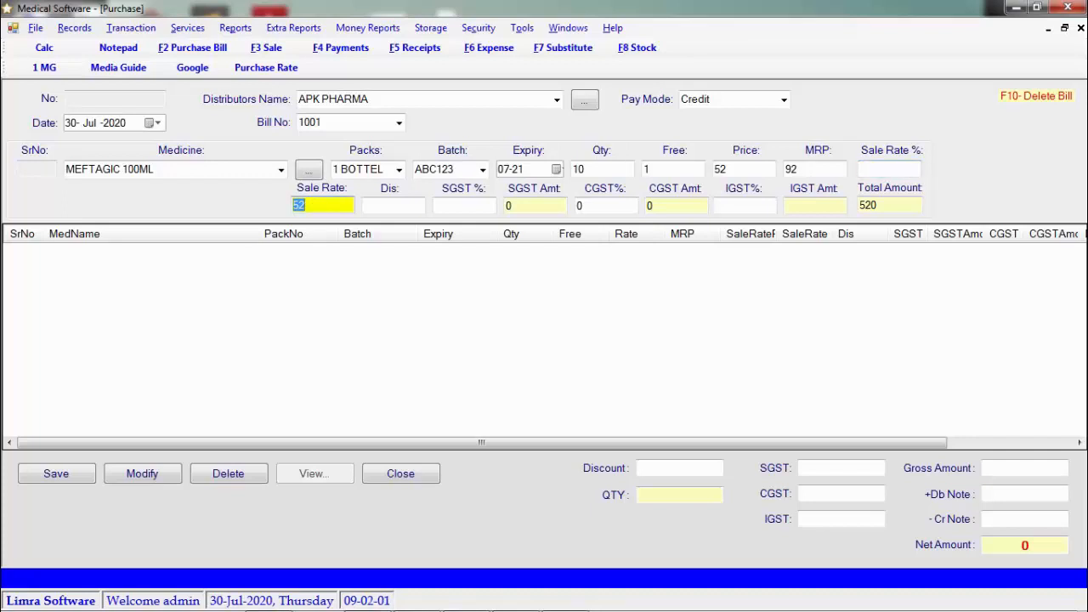
{"action": "type", "text": "65"}
{"action": "key", "text": "Return"}
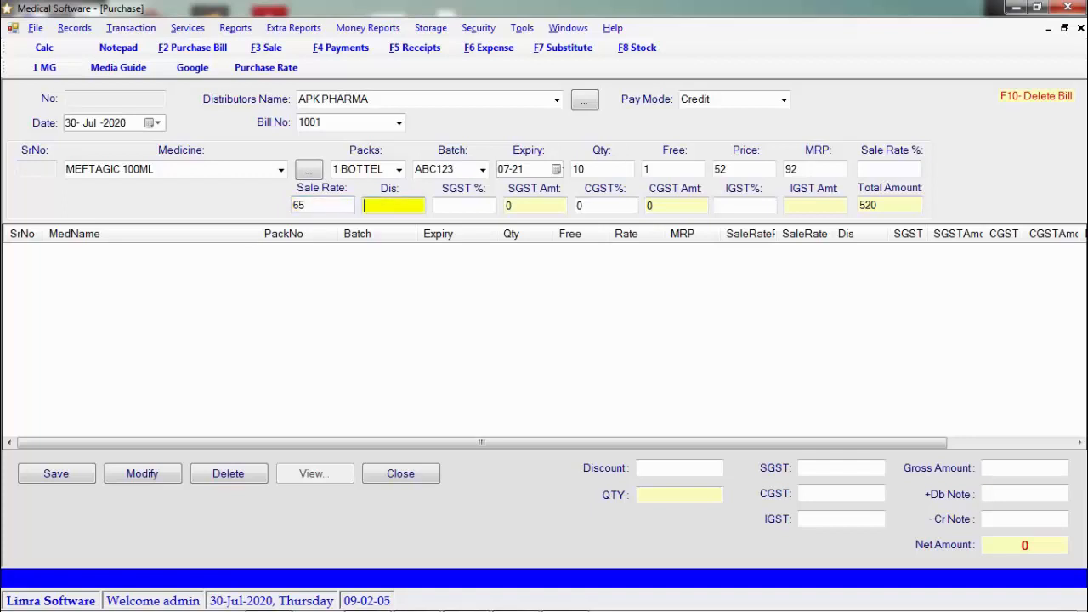
{"action": "key", "text": "Return"}
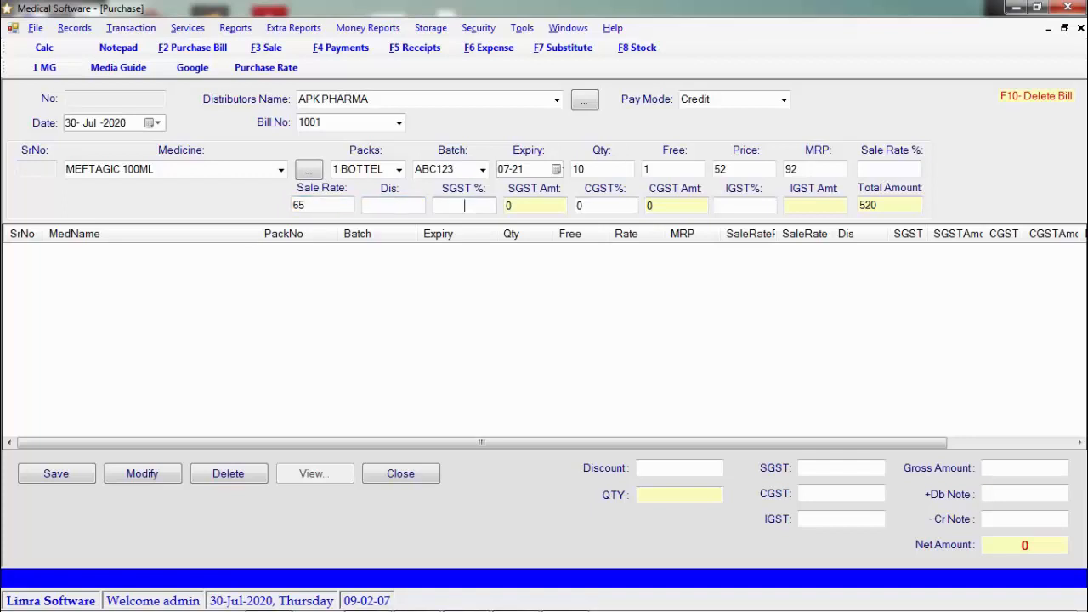
{"action": "type", "text": "6"}
{"action": "key", "text": "Tab"}
{"action": "key", "text": "Tab"}
{"action": "key", "text": "Tab"}
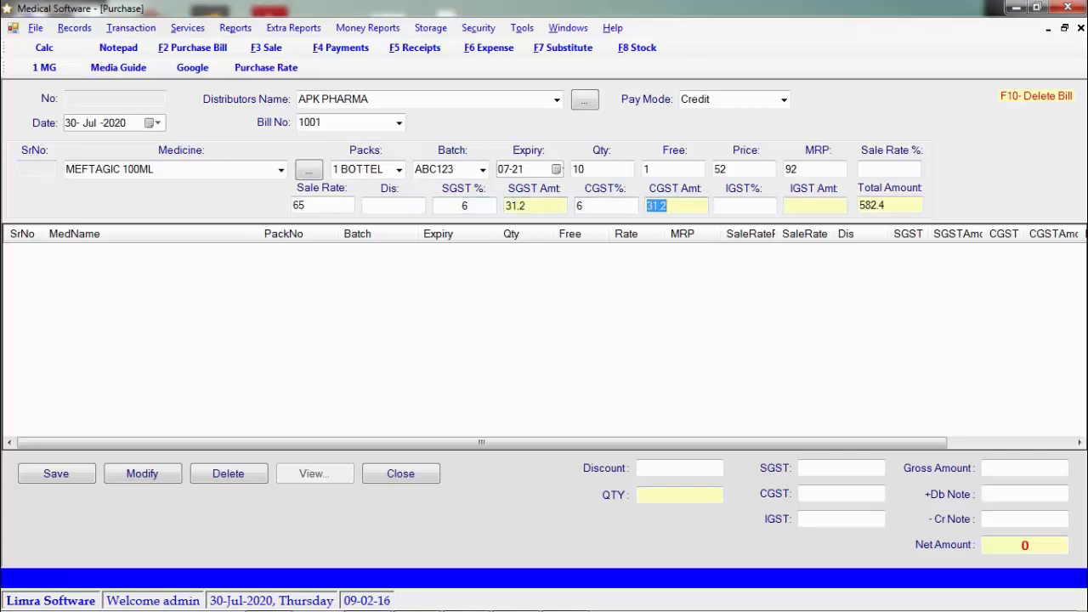
{"action": "key", "text": "Tab"}
{"action": "key", "text": "Return"}
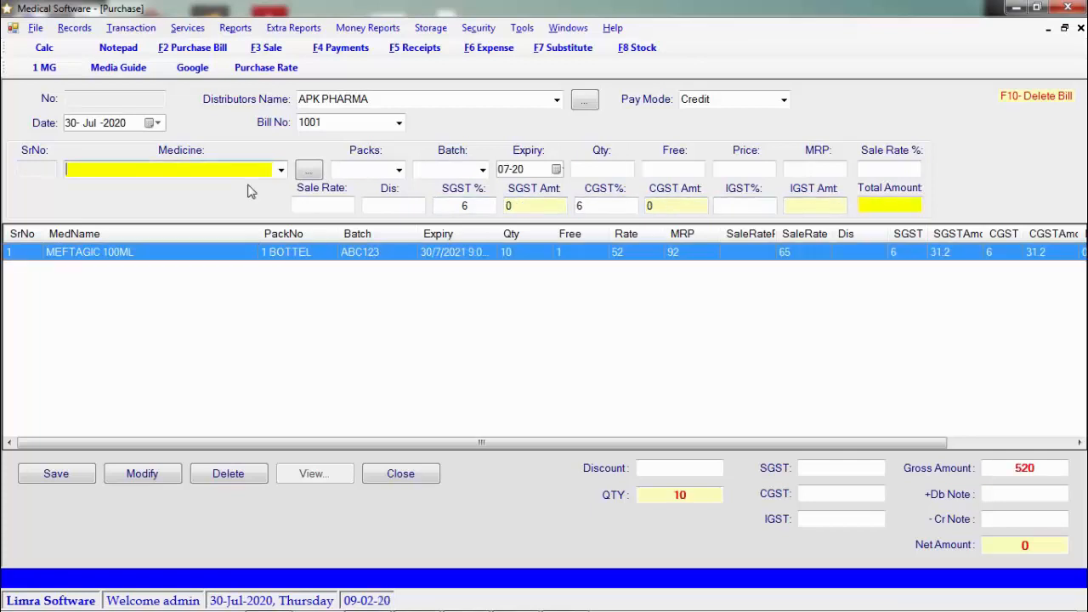
{"action": "left_click_drag", "start_coordinate": [647, 443], "coordinate": [247, 341]}
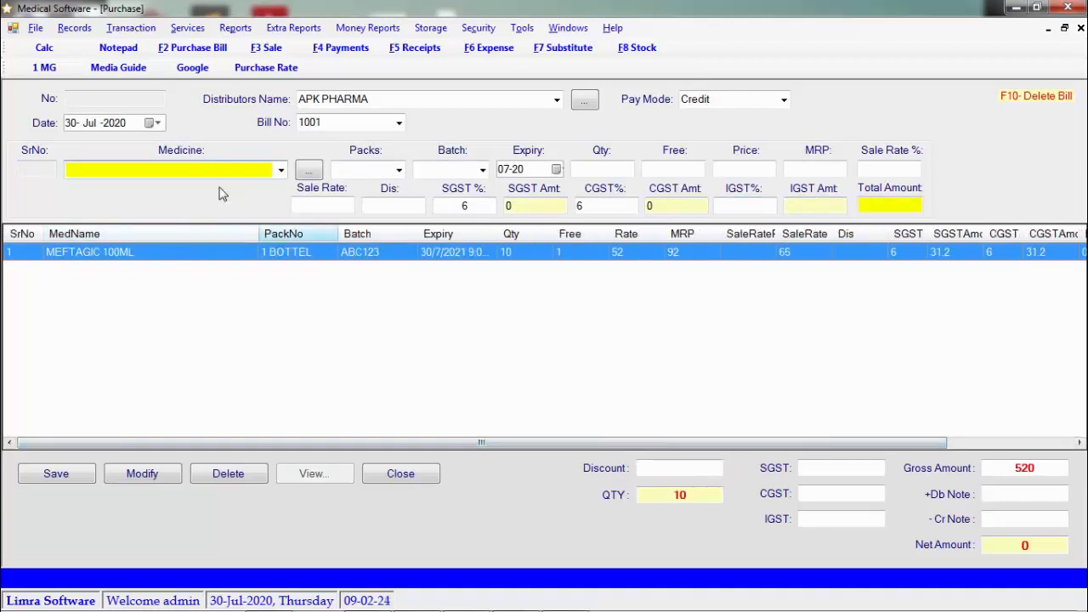
Start a new medicine CROCIN 500 of type TABLET with 1 STRIP packing
{"action": "left_click", "coordinate": [307, 171]}
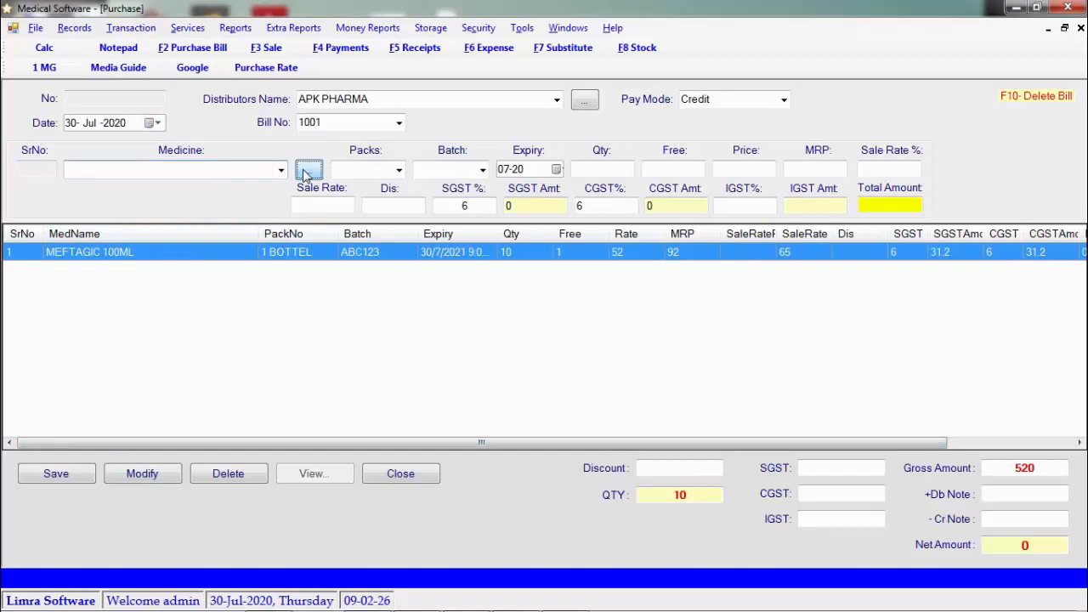
{"action": "type", "text": "CRO"}
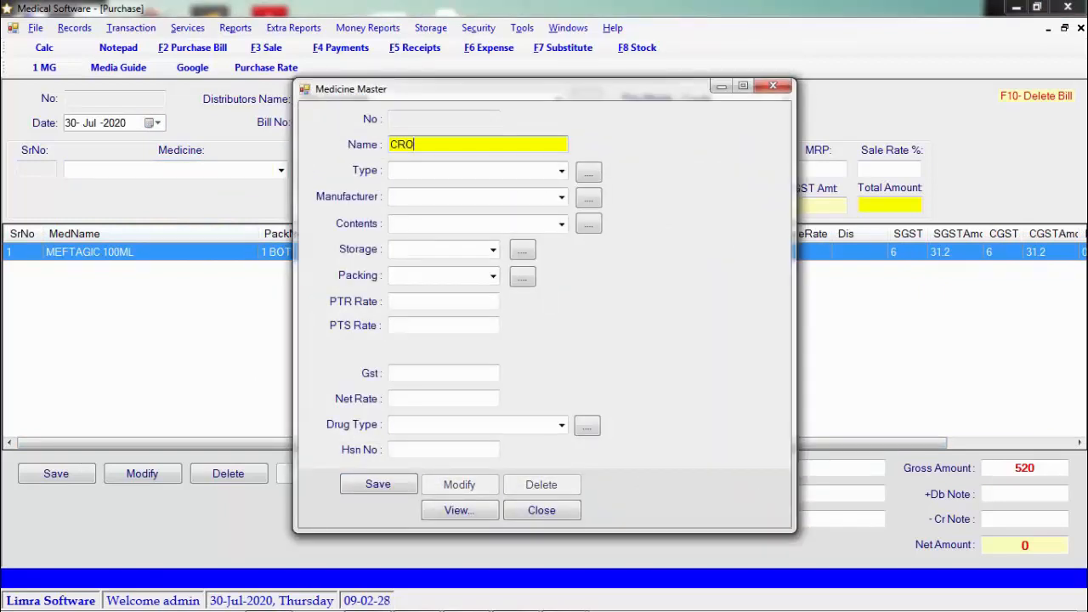
{"action": "type", "text": "CIN 500"}
{"action": "key", "text": "Tab"}
{"action": "type", "text": "T"}
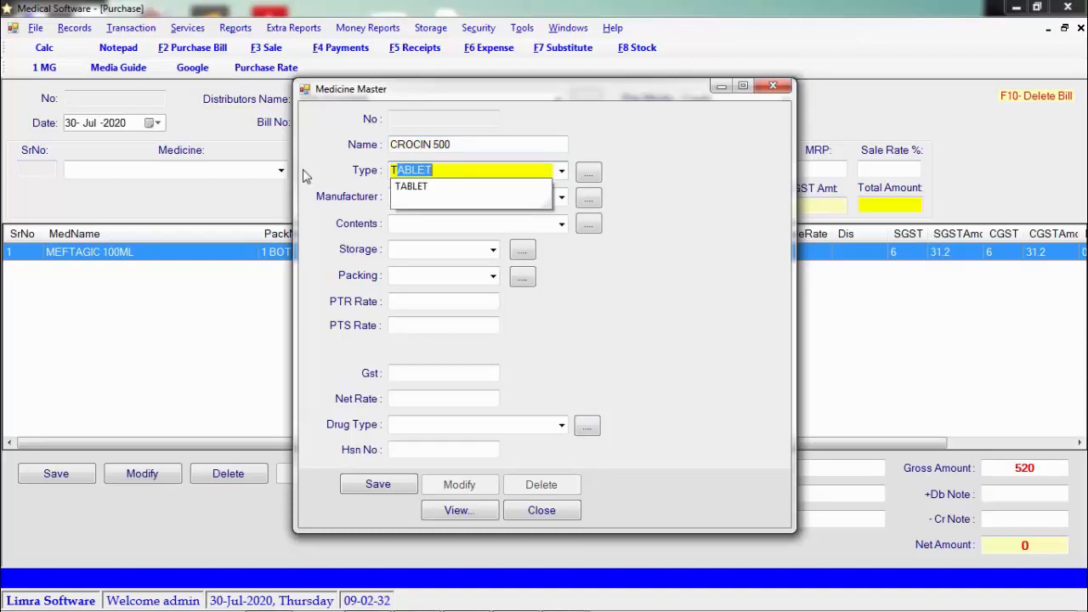
{"action": "key", "text": "Tab"}
{"action": "key", "text": "Tab"}
{"action": "key", "text": "Tab"}
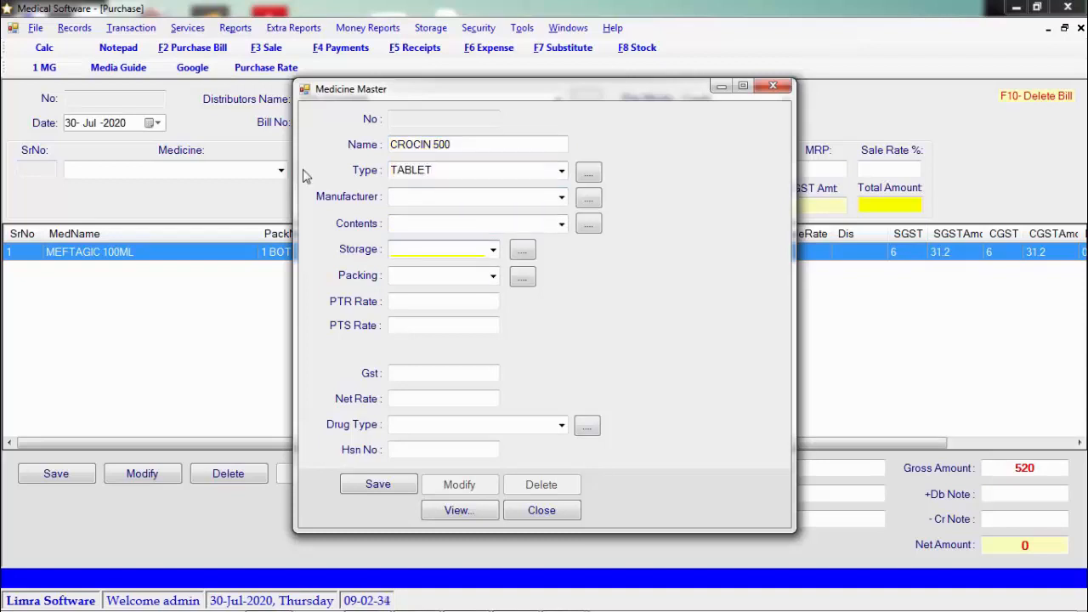
{"action": "key", "text": "Tab"}
{"action": "type", "text": "1"}
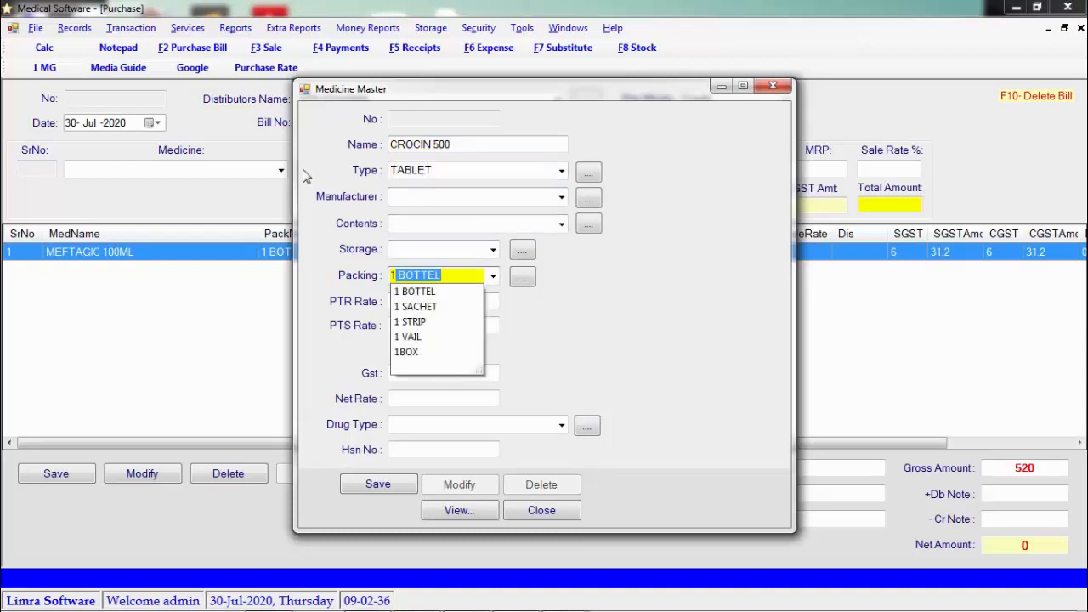
{"action": "key", "text": "Down"}
{"action": "key", "text": "Down"}
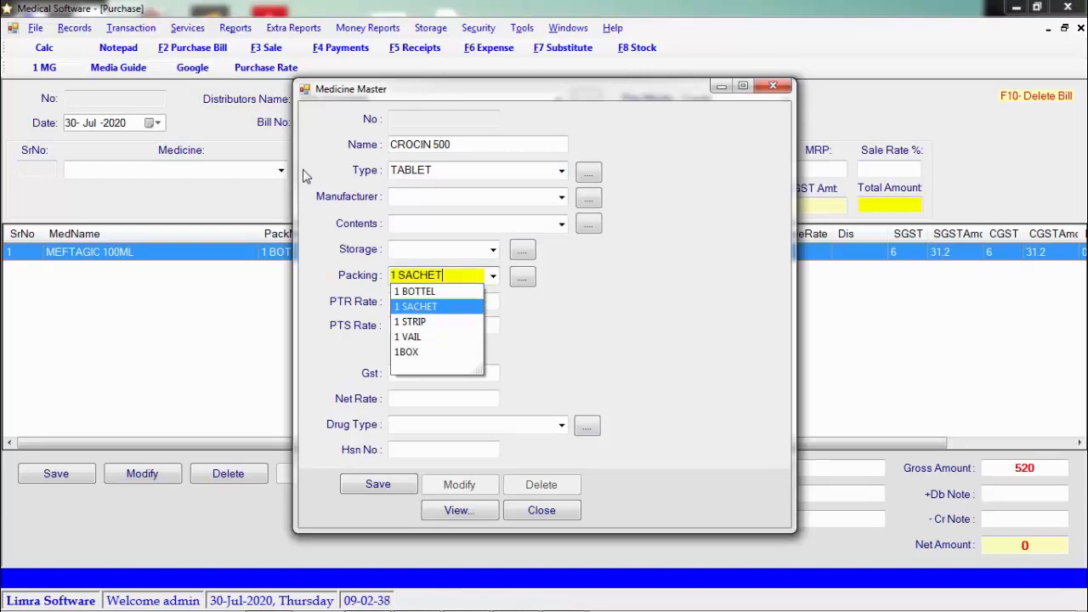
{"action": "key", "text": "Tab"}
{"action": "key", "text": "Tab"}
{"action": "key", "text": "Tab"}
Give CROCIN 500 GST 12, drug type SCH and HSN 3004, then save it
{"action": "type", "text": "12"}
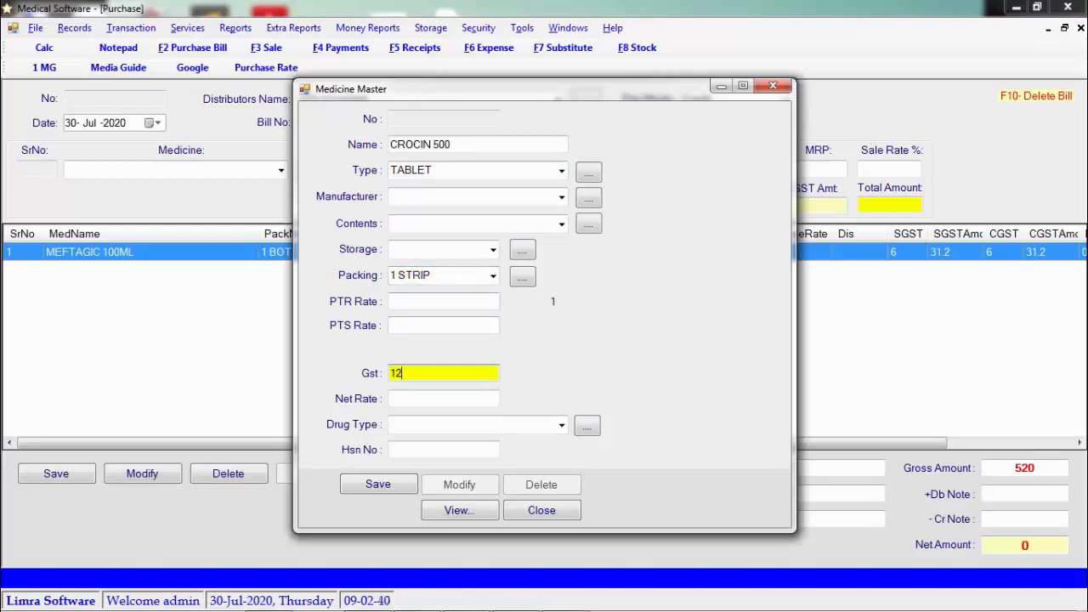
{"action": "key", "text": "Tab"}
{"action": "key", "text": "Tab"}
{"action": "type", "text": "S"}
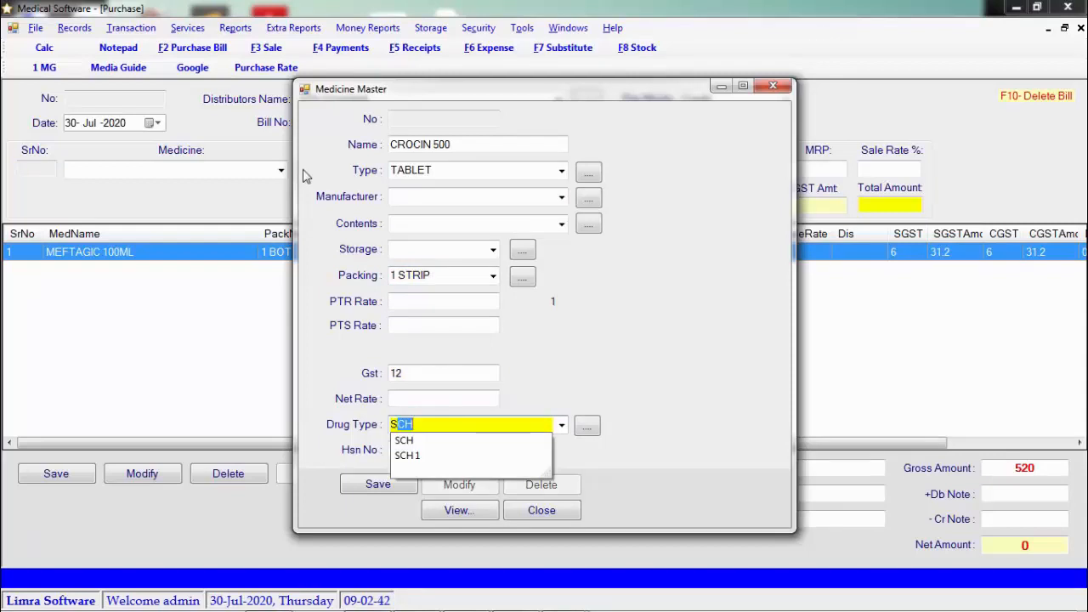
{"action": "key", "text": "Down"}
{"action": "key", "text": "Tab"}
{"action": "type", "text": "3004"}
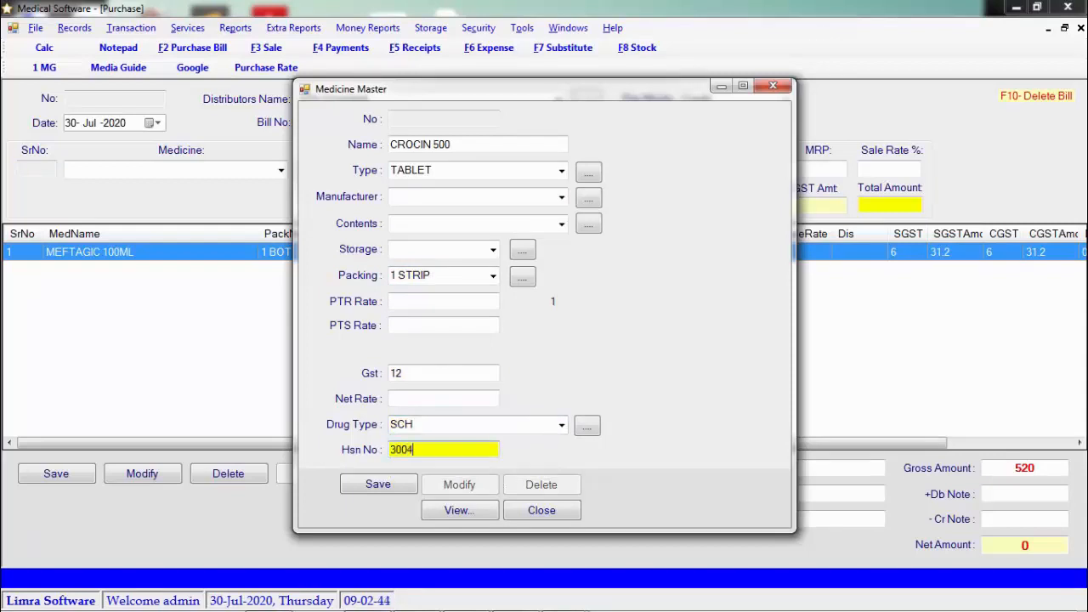
{"action": "key", "text": "Tab"}
{"action": "key", "text": "Return"}
{"action": "key", "text": "Return"}
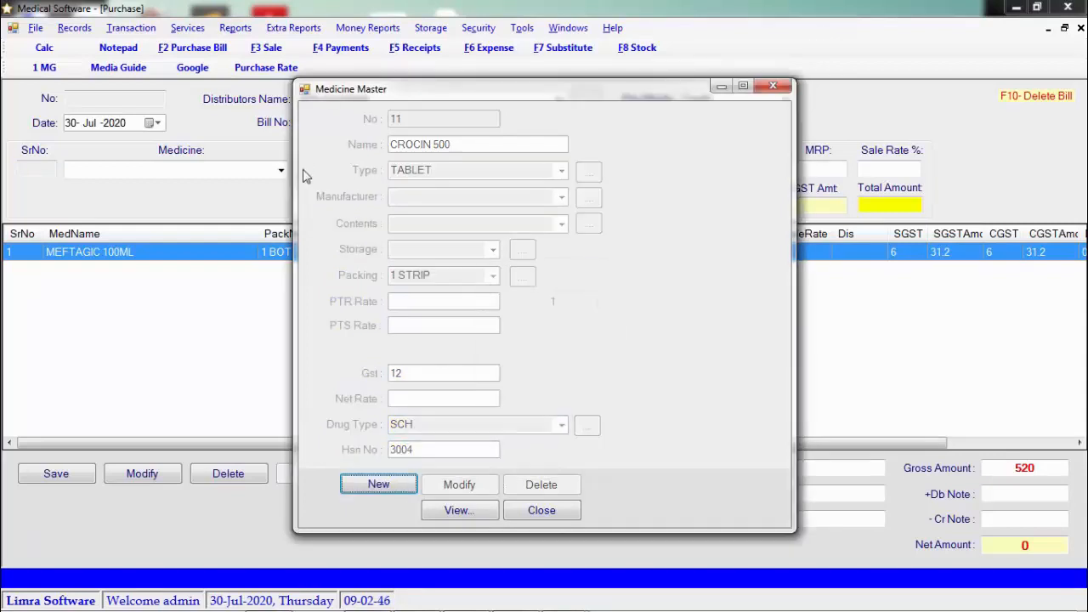
{"action": "left_click", "coordinate": [564, 508]}
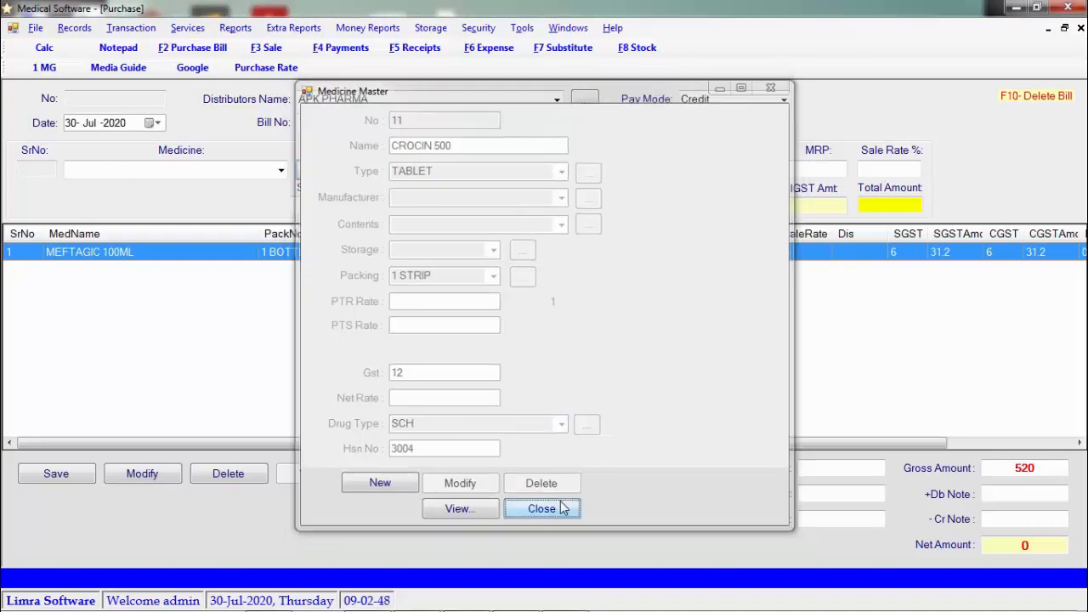
Start a bill line for CROCIN 500: batch ALIM, expiry 07-22, quantity 15, 2 free
{"action": "left_click", "coordinate": [282, 169]}
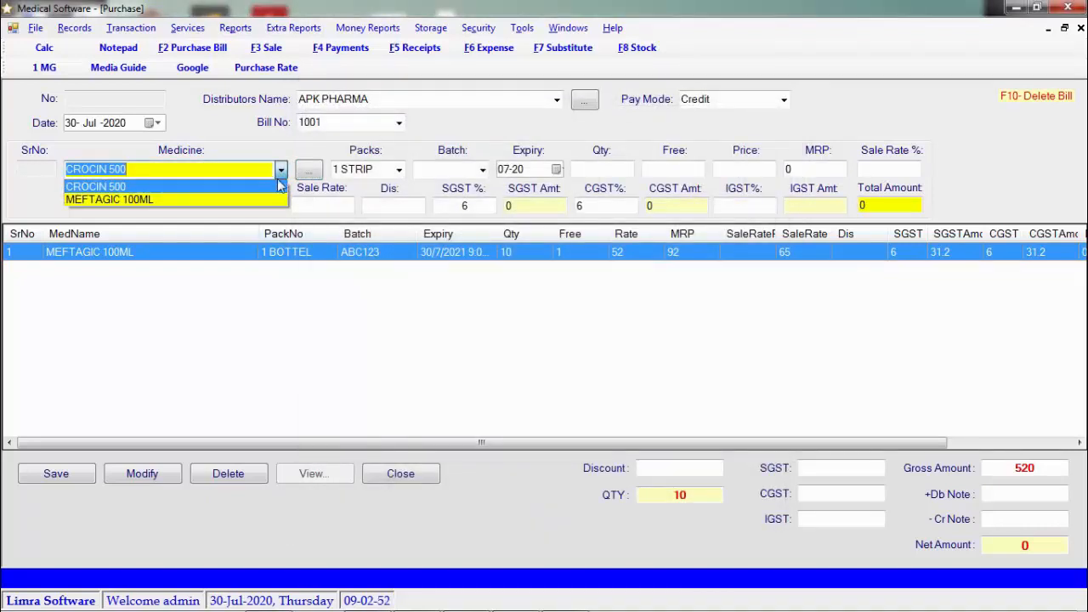
{"action": "left_click", "coordinate": [273, 187]}
{"action": "key", "text": "Return"}
{"action": "key", "text": "Return"}
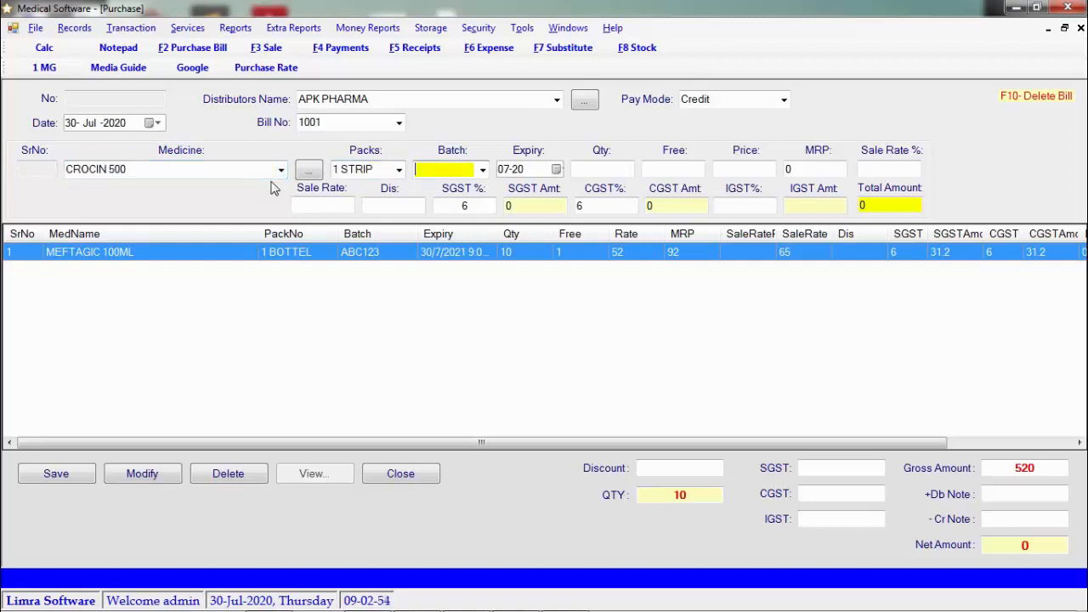
{"action": "type", "text": "ALIM"}
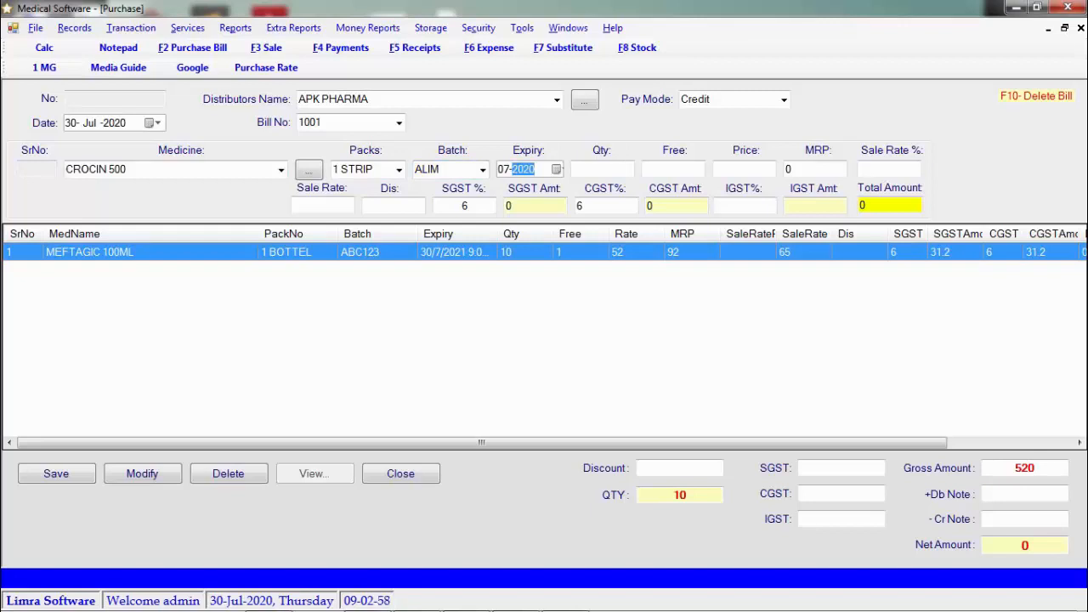
{"action": "type", "text": "22"}
{"action": "key", "text": "Return"}
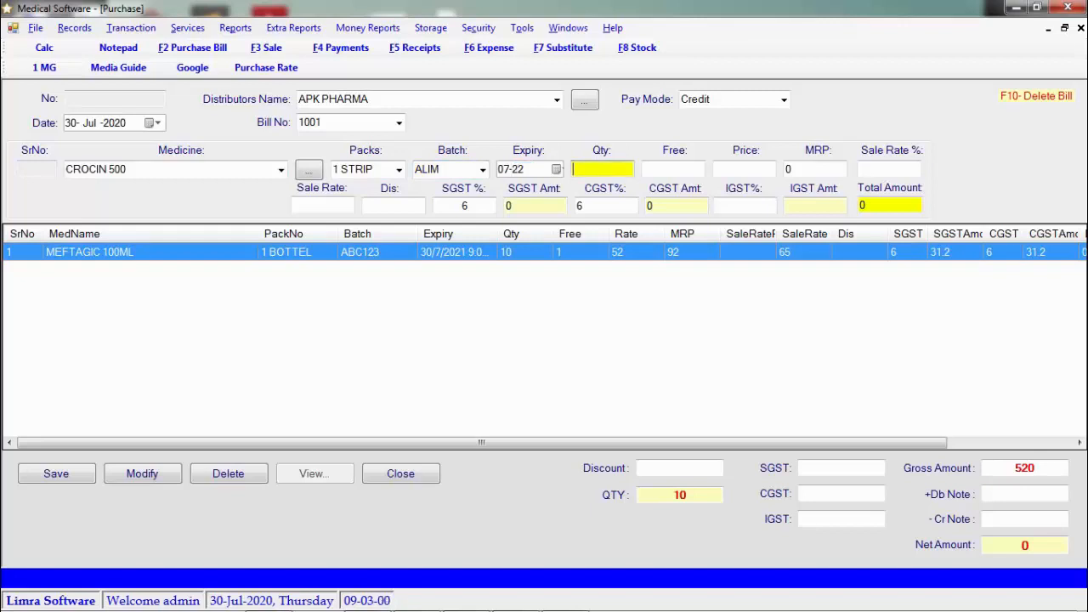
{"action": "type", "text": "15"}
{"action": "key", "text": "Return"}
{"action": "type", "text": "2"}
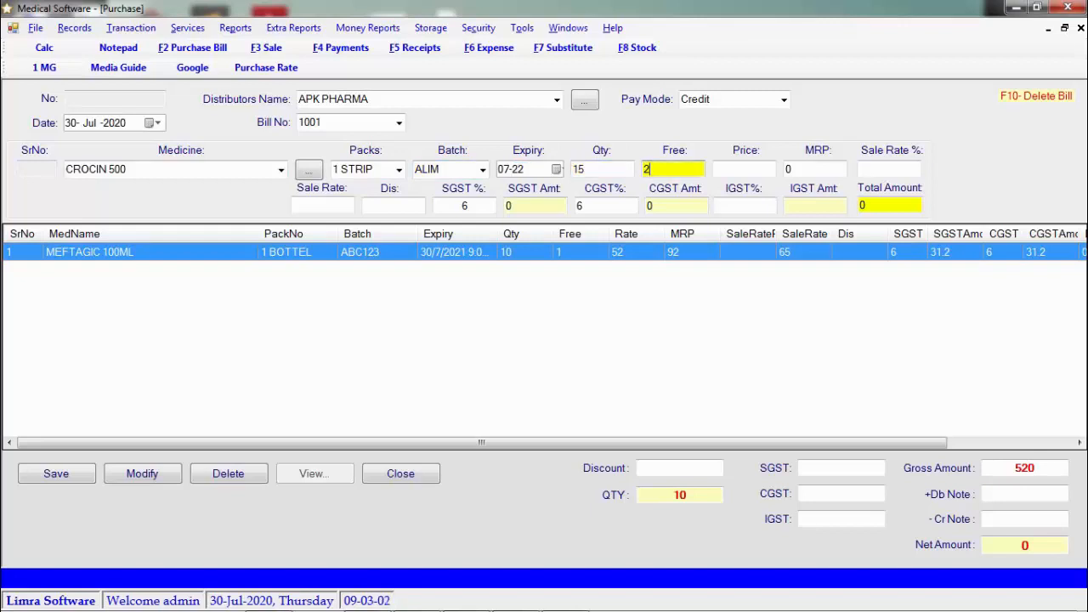
{"action": "key", "text": "Return"}
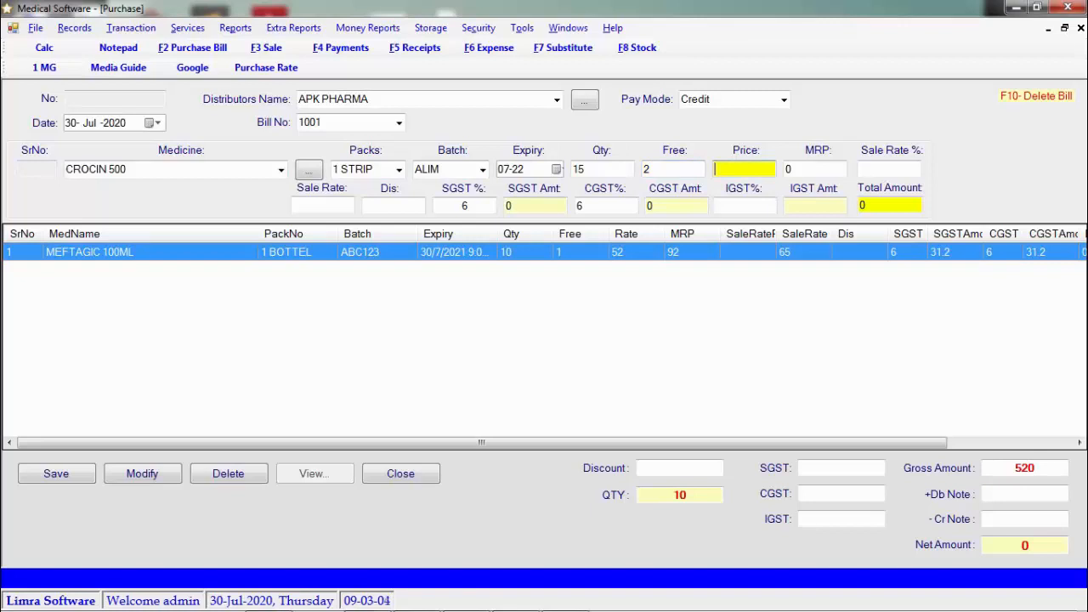
Enter price 5.50, MRP 18, 20% sale margin and 6% SGST to add the line
{"action": "type", "text": "5.50"}
{"action": "key", "text": "Return"}
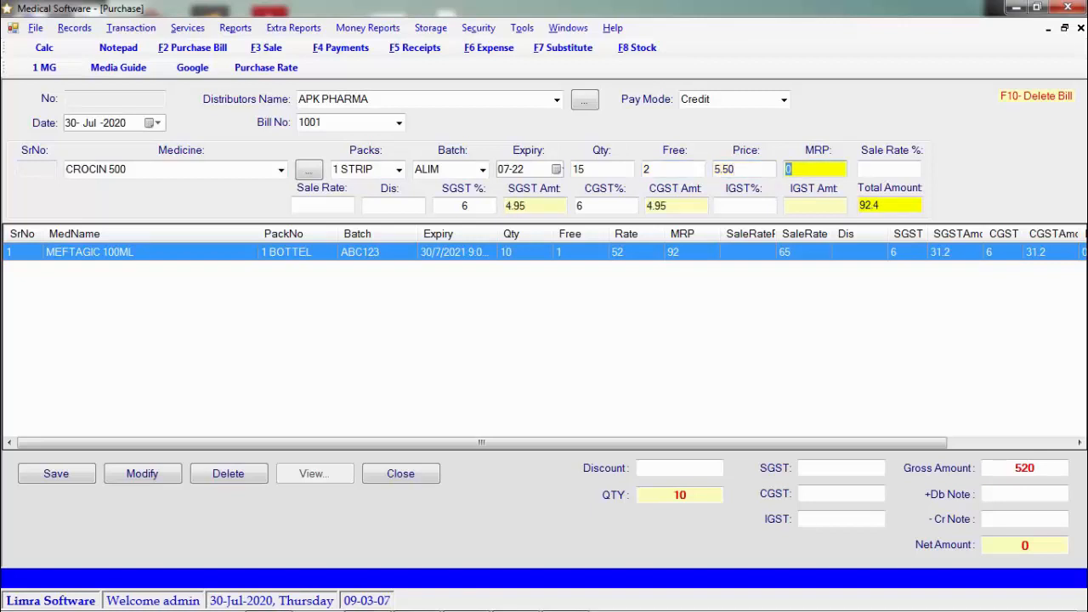
{"action": "type", "text": "18"}
{"action": "key", "text": "Return"}
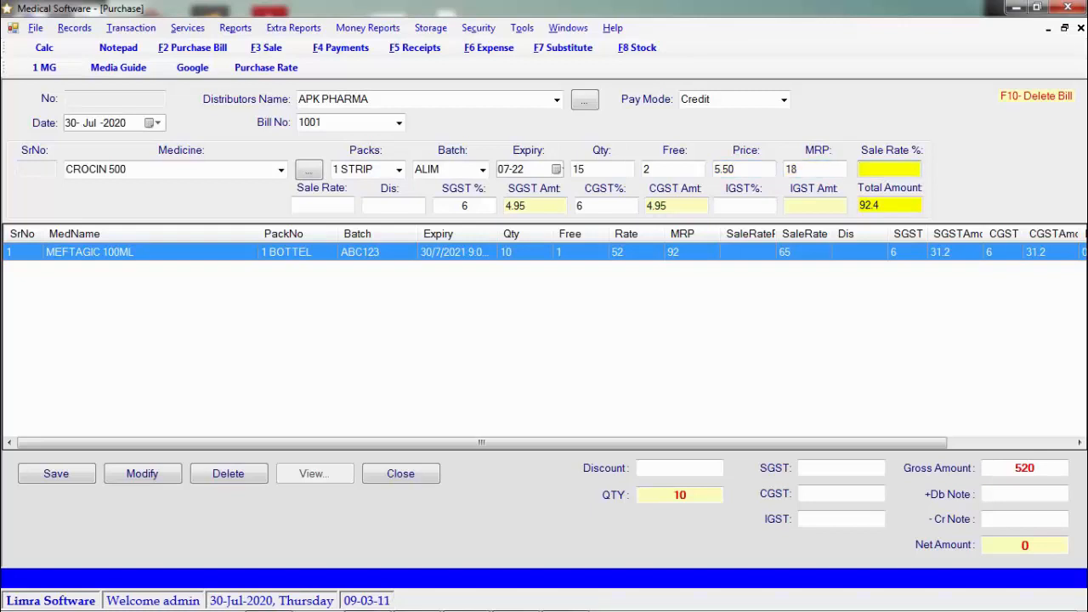
{"action": "type", "text": "20"}
{"action": "key", "text": "Return"}
{"action": "key", "text": "Return"}
{"action": "key", "text": "Return"}
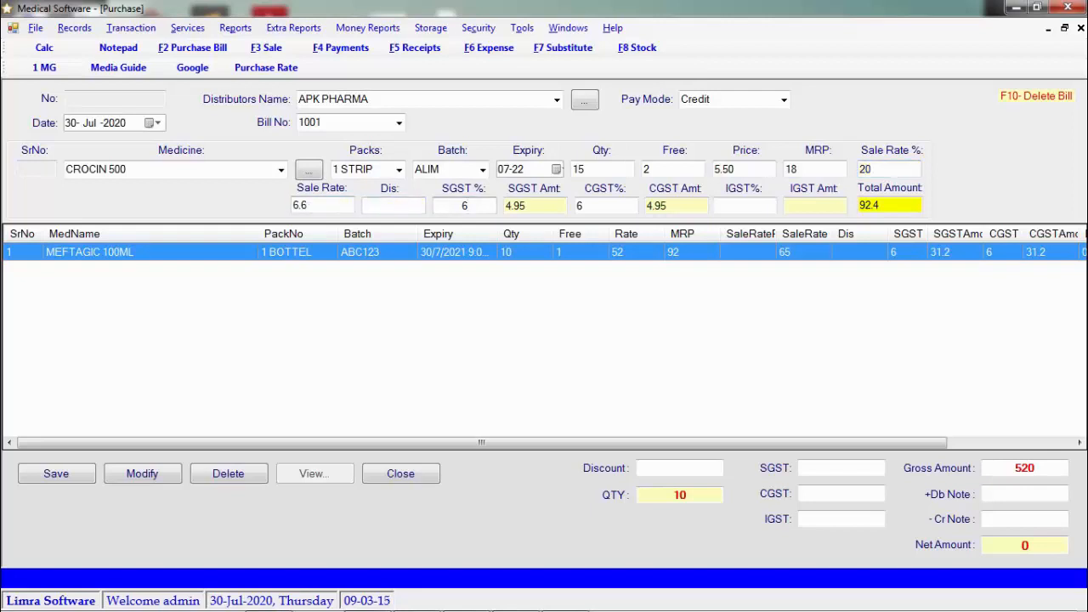
{"action": "key", "text": "BackSpace"}
{"action": "type", "text": "6"}
{"action": "key", "text": "Return"}
{"action": "key", "text": "Return"}
{"action": "key", "text": "Return"}
{"action": "key", "text": "Return"}
{"action": "key", "text": "Return"}
{"action": "key", "text": "Return"}
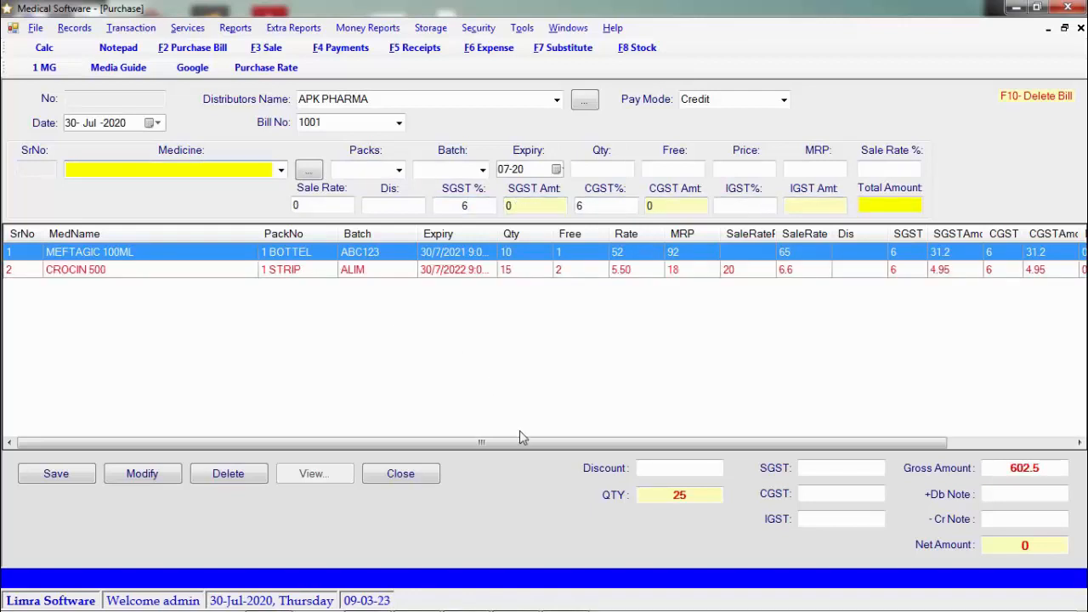
Enter SGST 36, CGST 36 and discount 74 in the bill totals, netting 600
{"action": "left_click", "coordinate": [848, 469]}
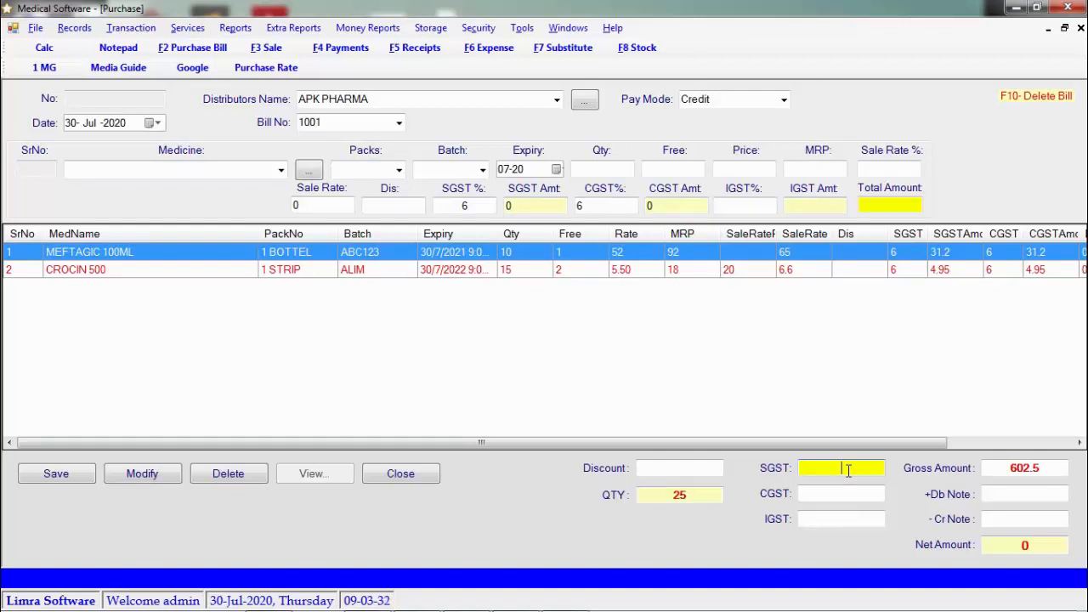
{"action": "type", "text": "36"}
{"action": "left_click", "coordinate": [862, 493]}
{"action": "type", "text": "36"}
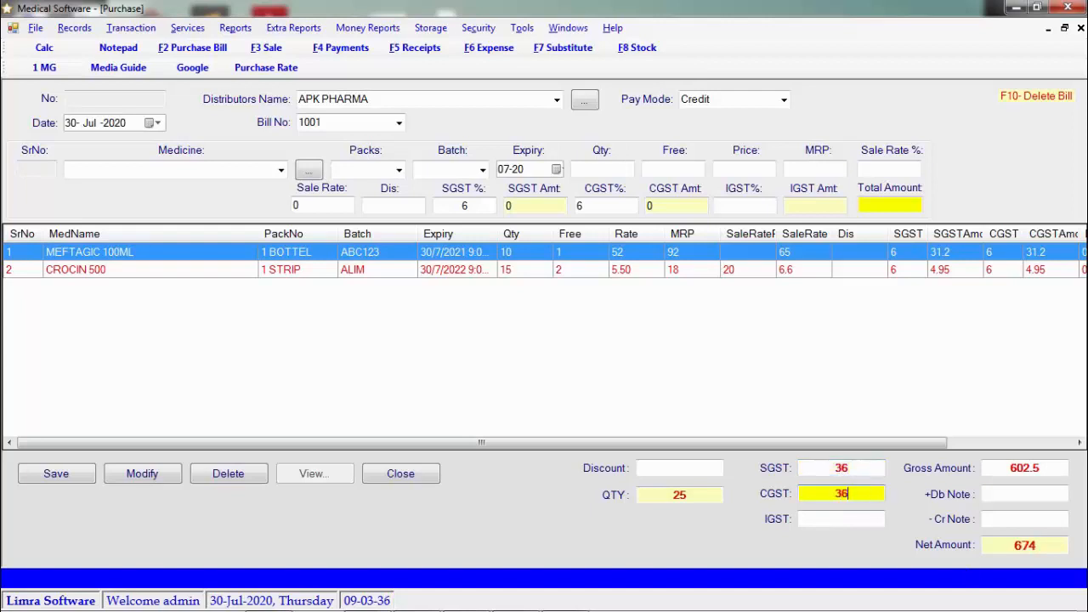
{"action": "left_click", "coordinate": [703, 468]}
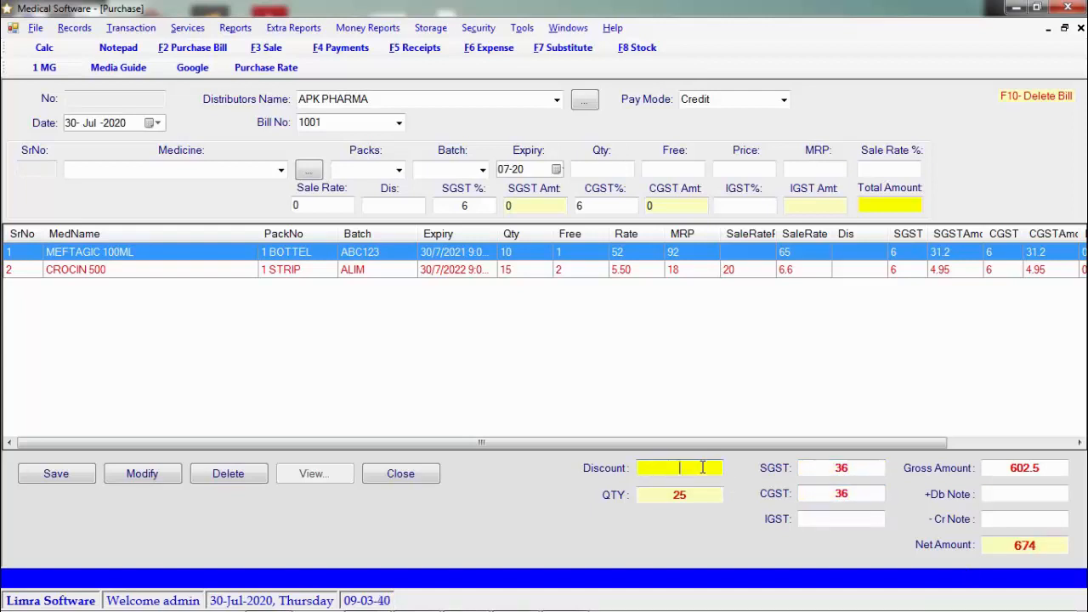
{"action": "type", "text": "74"}
{"action": "key", "text": "BackSpace"}
{"action": "key", "text": "BackSpace"}
{"action": "type", "text": "74"}
{"action": "left_click", "coordinate": [1005, 496]}
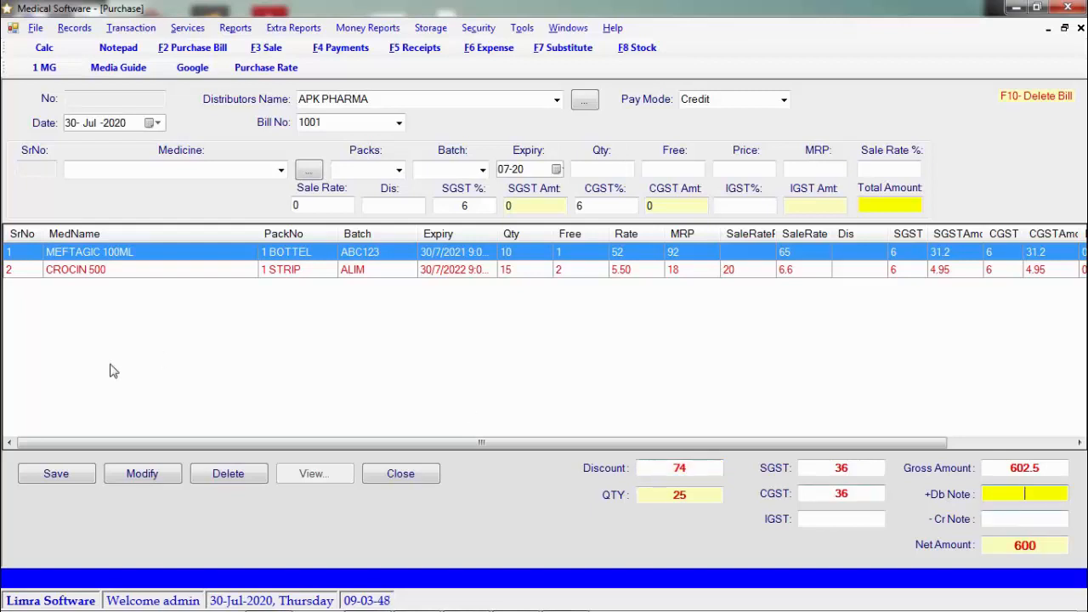
Save purchase bill 1001, confirm the Record Inserted message, and switch to the F3 Sale form
{"action": "left_click", "coordinate": [71, 485]}
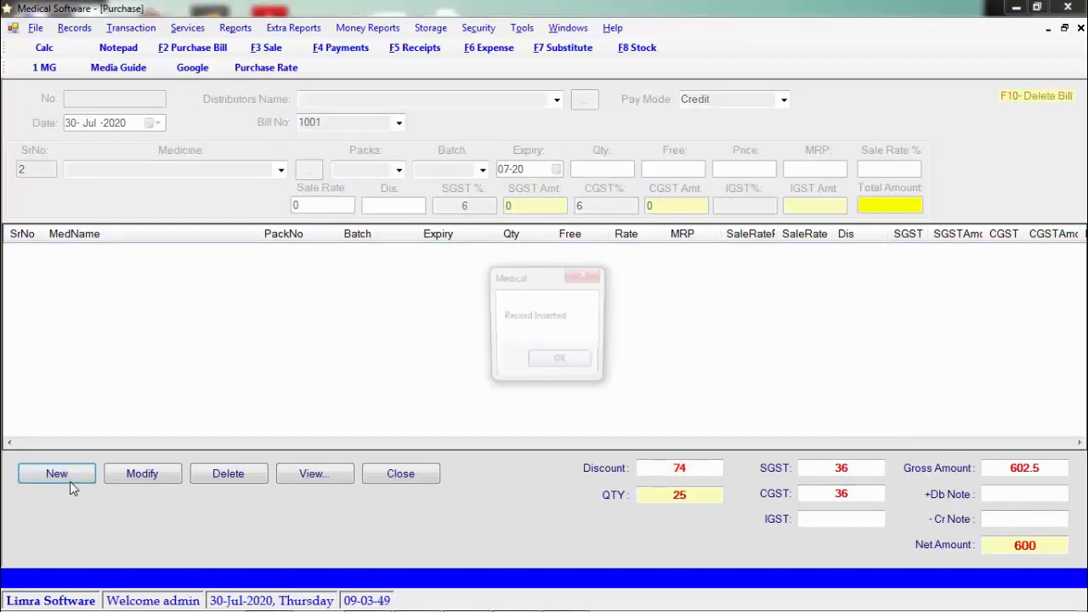
{"action": "key", "text": "Return"}
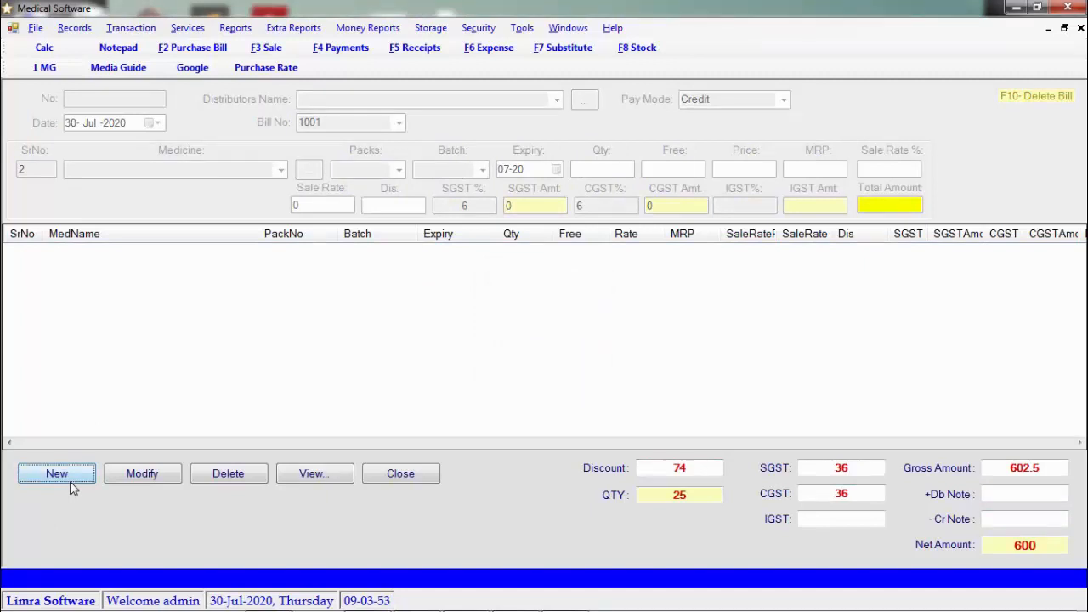
{"action": "left_click", "coordinate": [283, 51]}
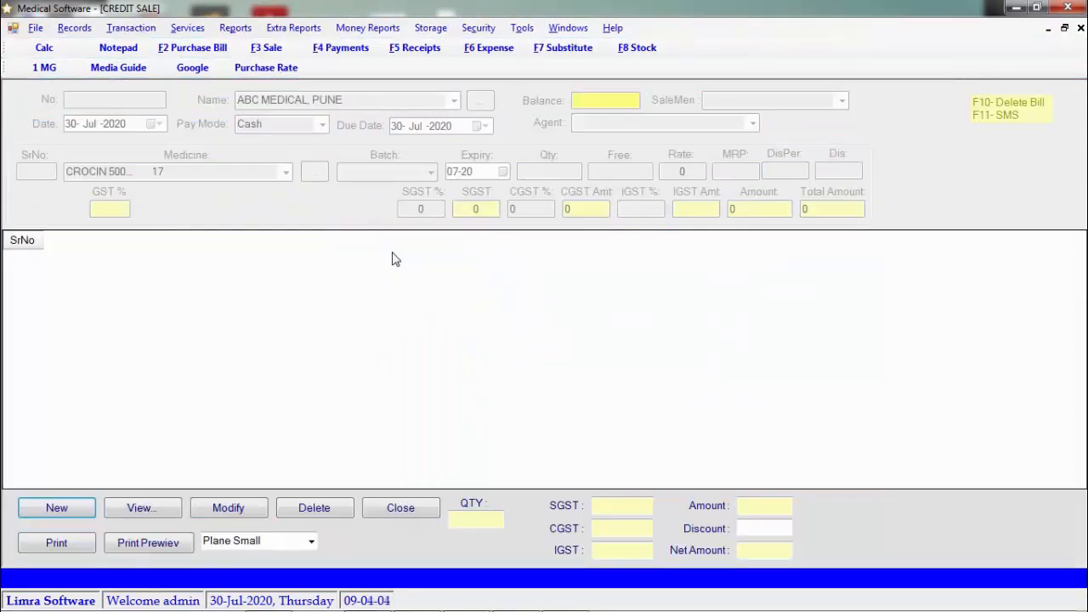
Start a new sale bill for customer ABC MEDICAL, PUNE, leaving salesman and agent empty
{"action": "left_click", "coordinate": [57, 508]}
{"action": "left_click", "coordinate": [158, 125]}
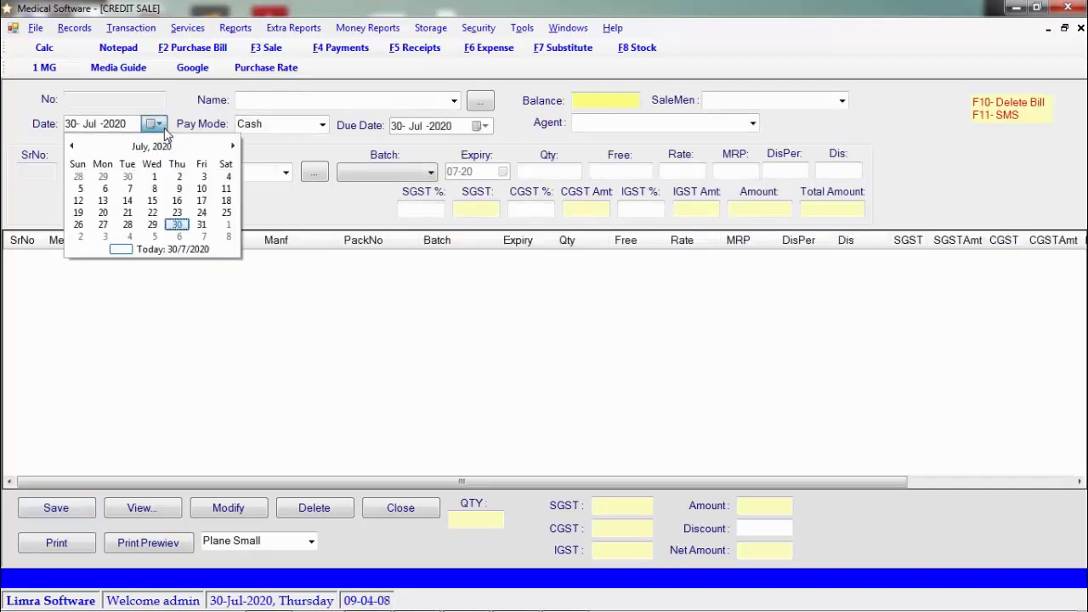
{"action": "left_click", "coordinate": [159, 124]}
{"action": "left_click", "coordinate": [455, 101]}
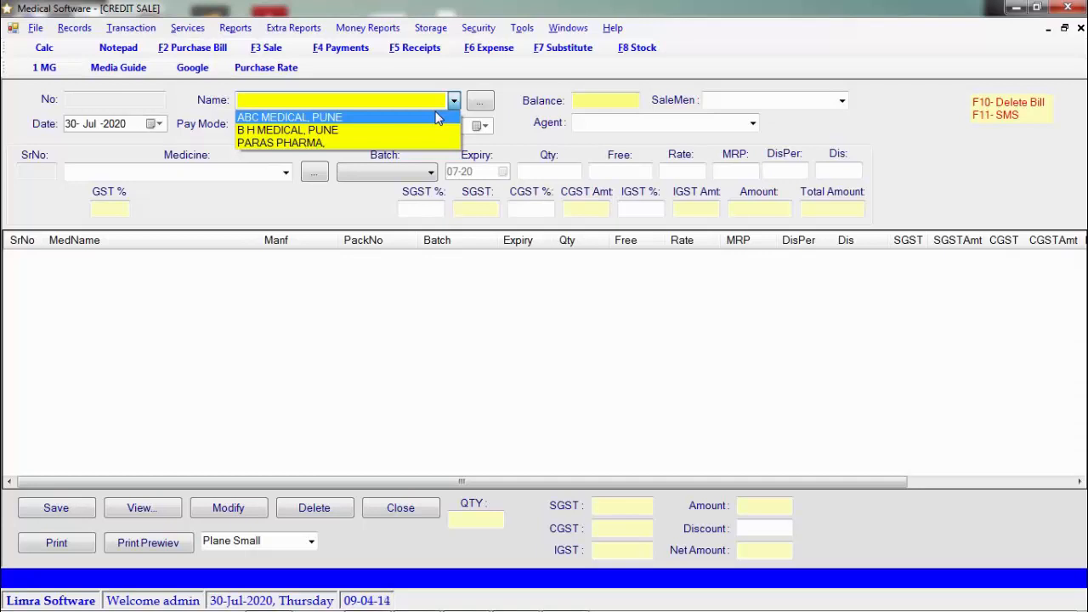
{"action": "left_click", "coordinate": [438, 118]}
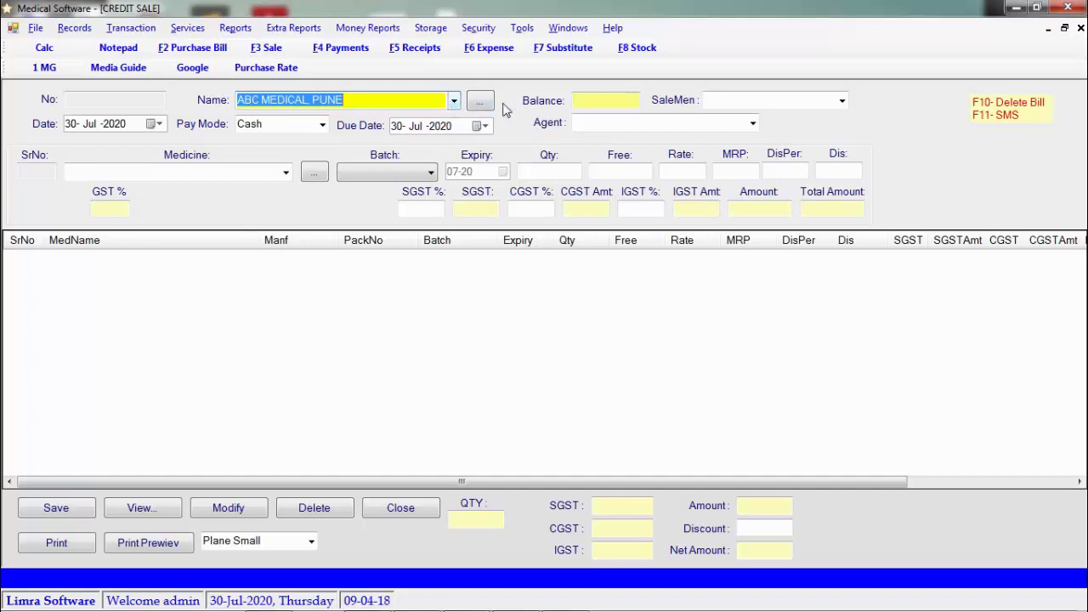
{"action": "left_click", "coordinate": [597, 101]}
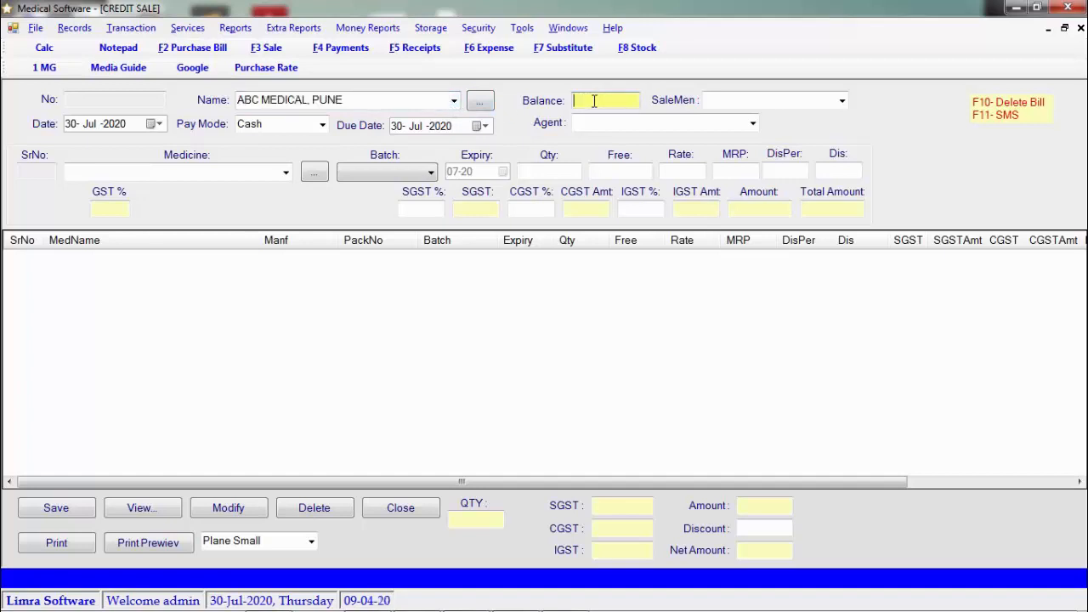
{"action": "left_click", "coordinate": [843, 101]}
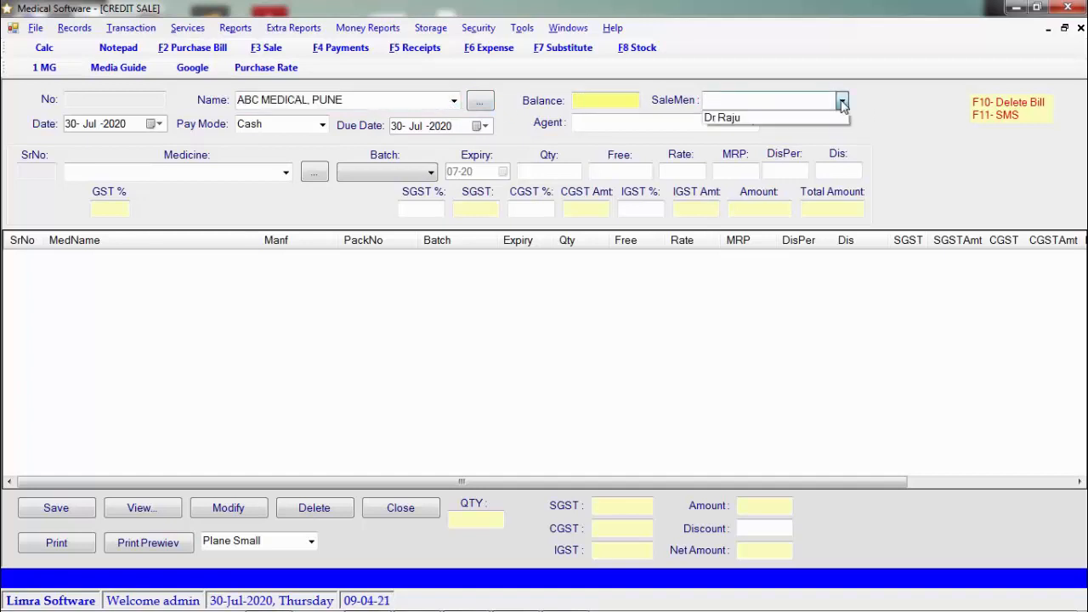
{"action": "left_click", "coordinate": [841, 101]}
{"action": "left_click", "coordinate": [754, 124]}
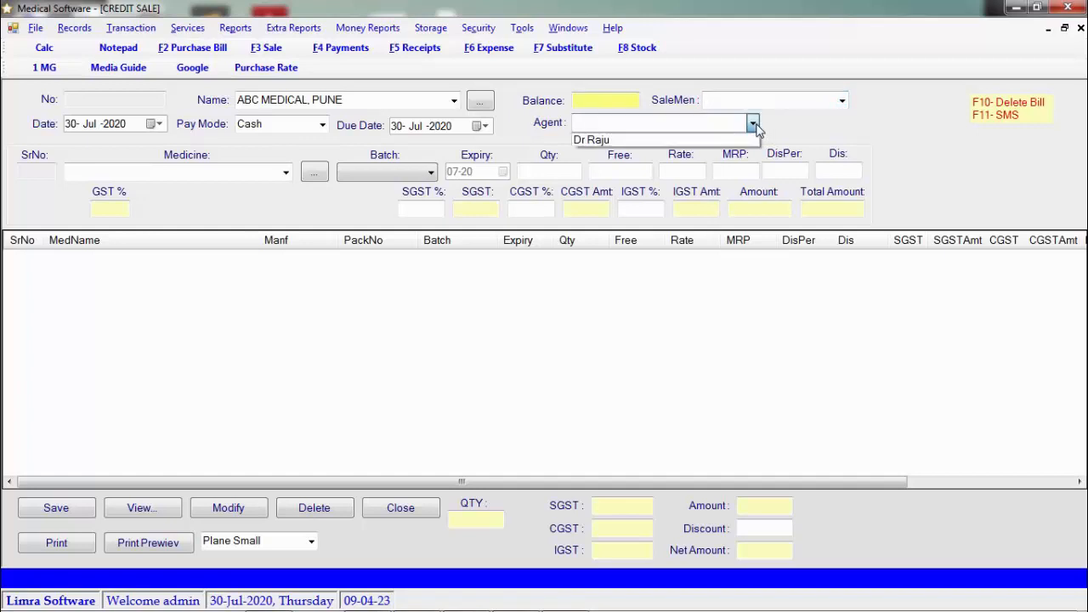
{"action": "left_click", "coordinate": [689, 123]}
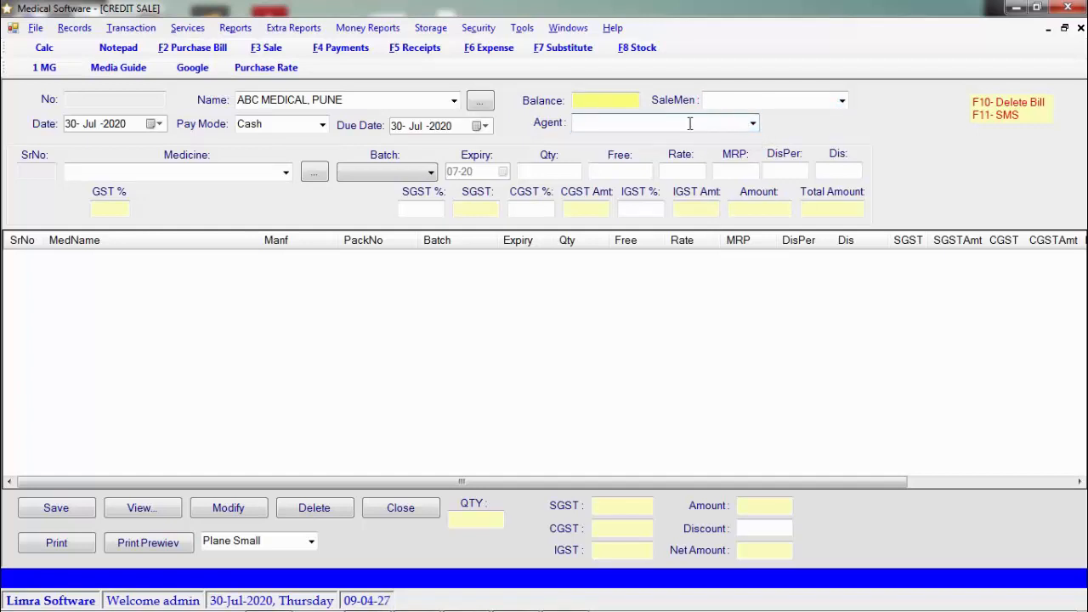
Set the sale's pay mode to Credit with a due date of 30 July 2020
{"action": "left_click", "coordinate": [323, 124]}
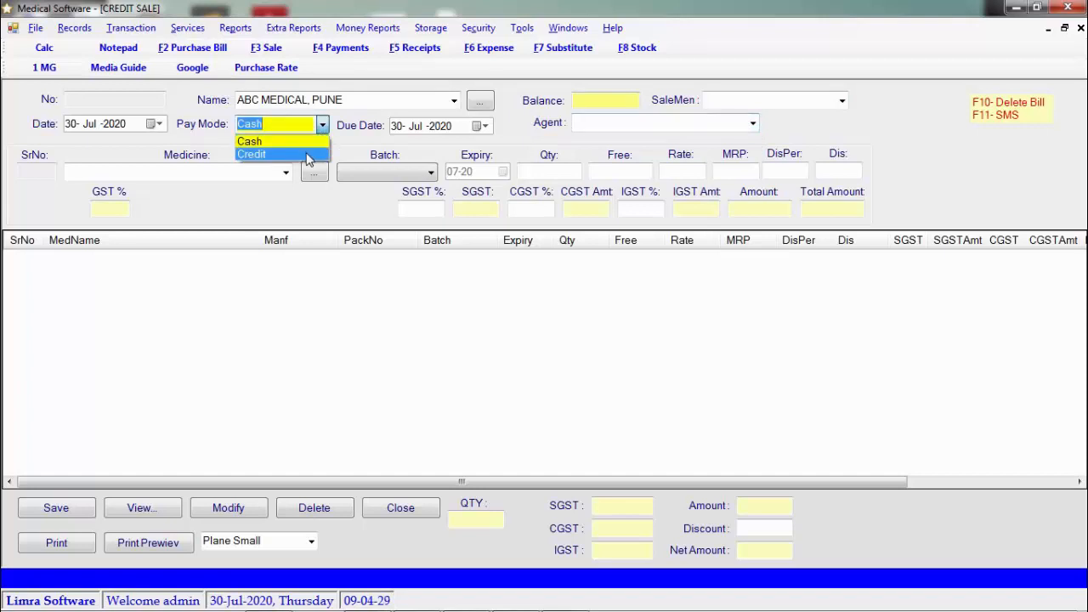
{"action": "left_click", "coordinate": [308, 156]}
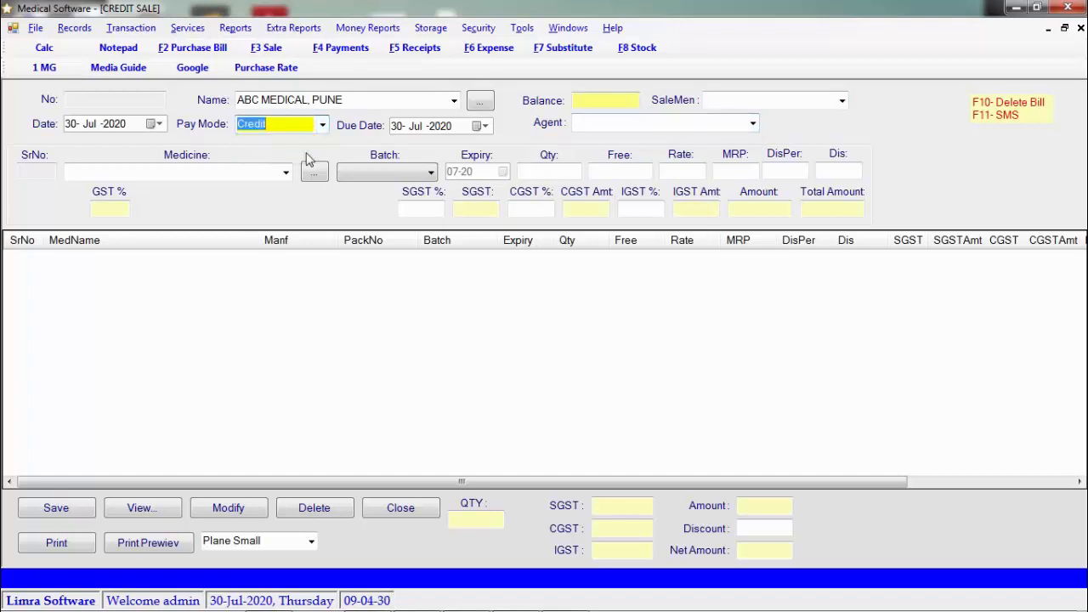
{"action": "left_click", "coordinate": [485, 127]}
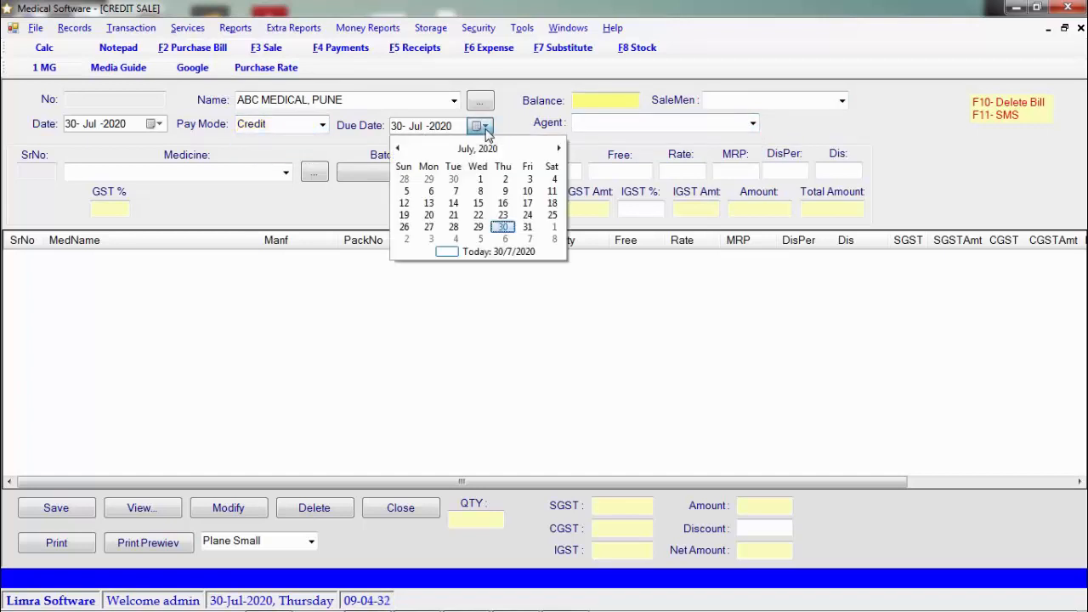
{"action": "left_click", "coordinate": [504, 227]}
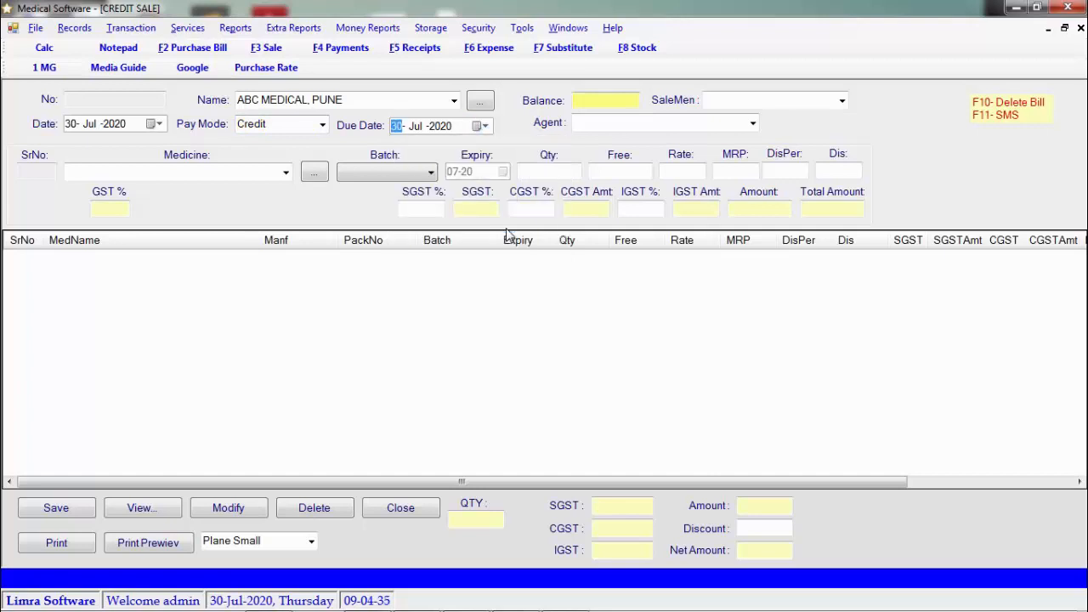
{"action": "left_click", "coordinate": [286, 172]}
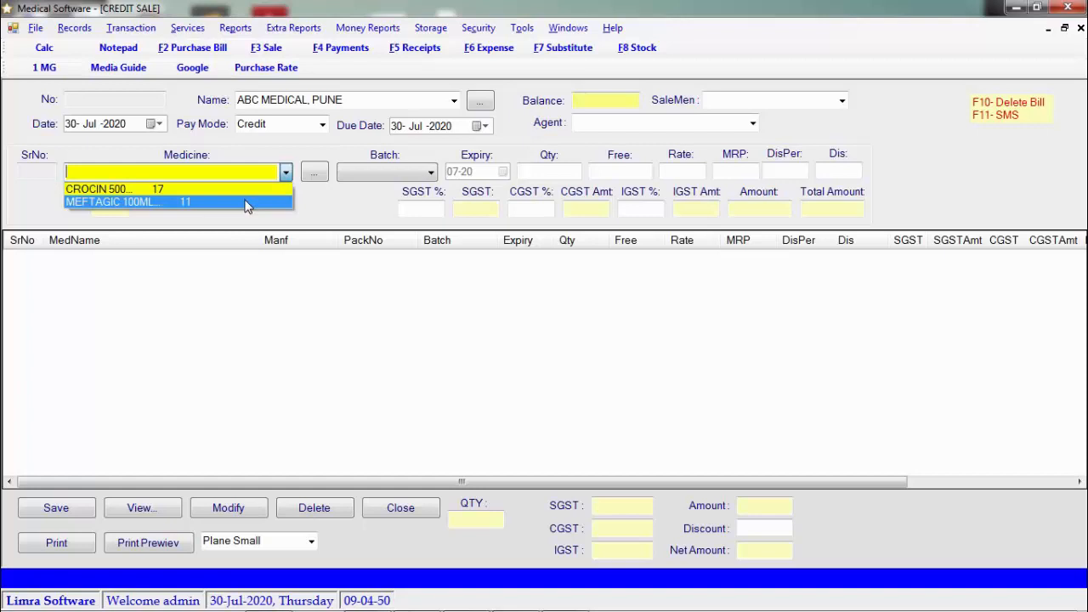
Add CROCIN 500 with quantity 10 to the bill, keeping the default rate 6.6
{"action": "left_click", "coordinate": [244, 192]}
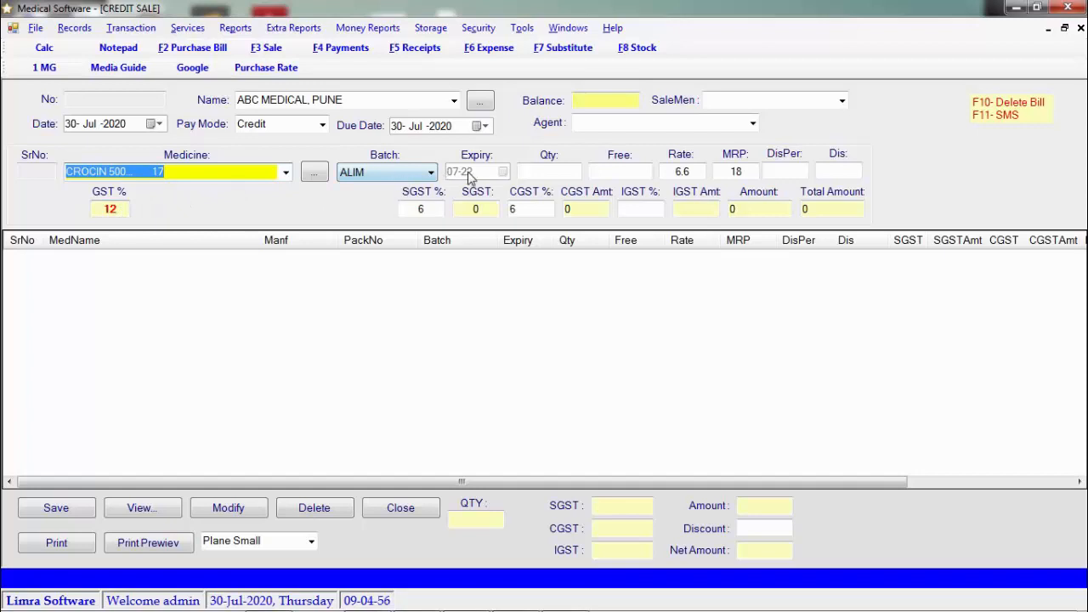
{"action": "left_click", "coordinate": [549, 172]}
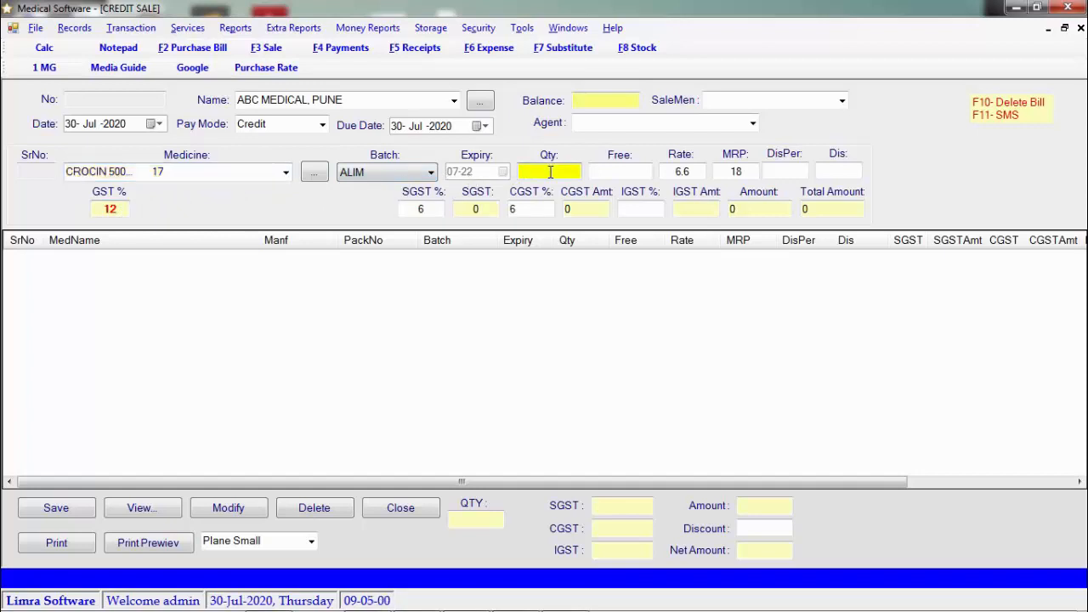
{"action": "type", "text": "10"}
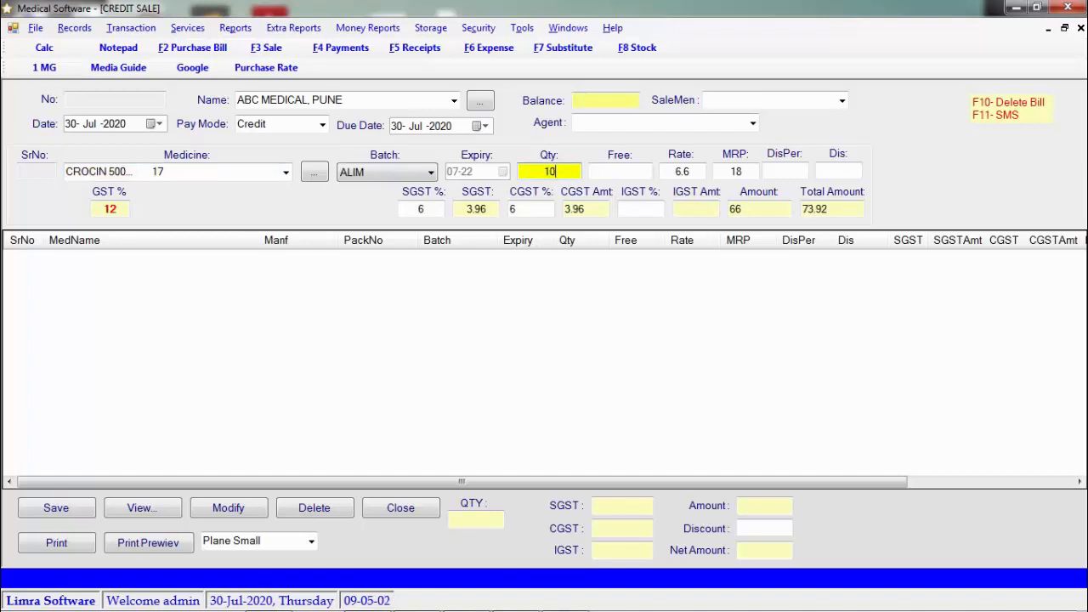
{"action": "key", "text": "Return"}
{"action": "key", "text": "Return"}
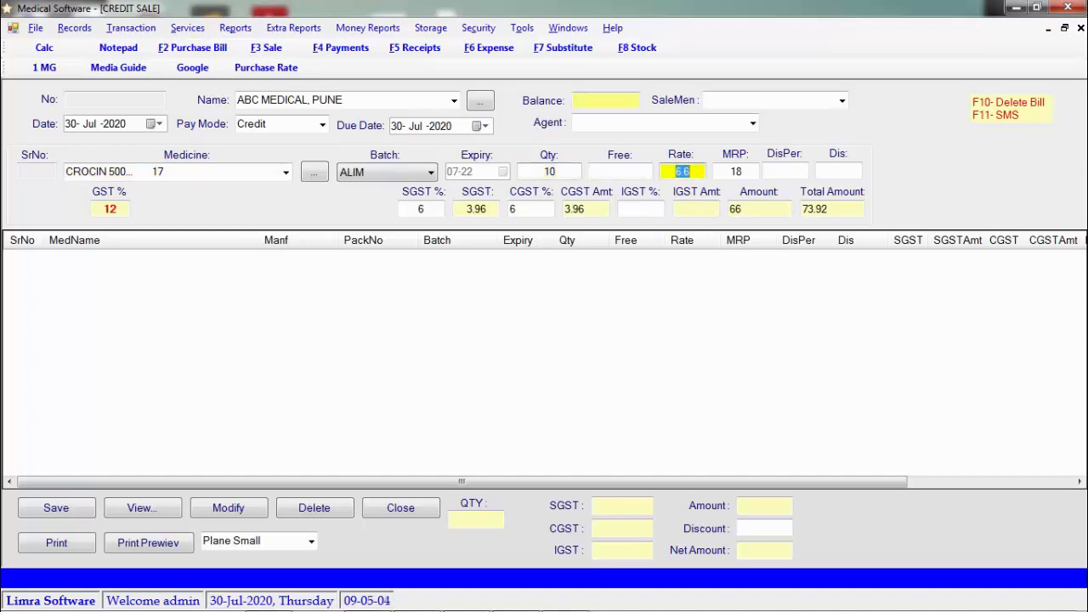
{"action": "key", "text": "Return"}
{"action": "key", "text": "Return"}
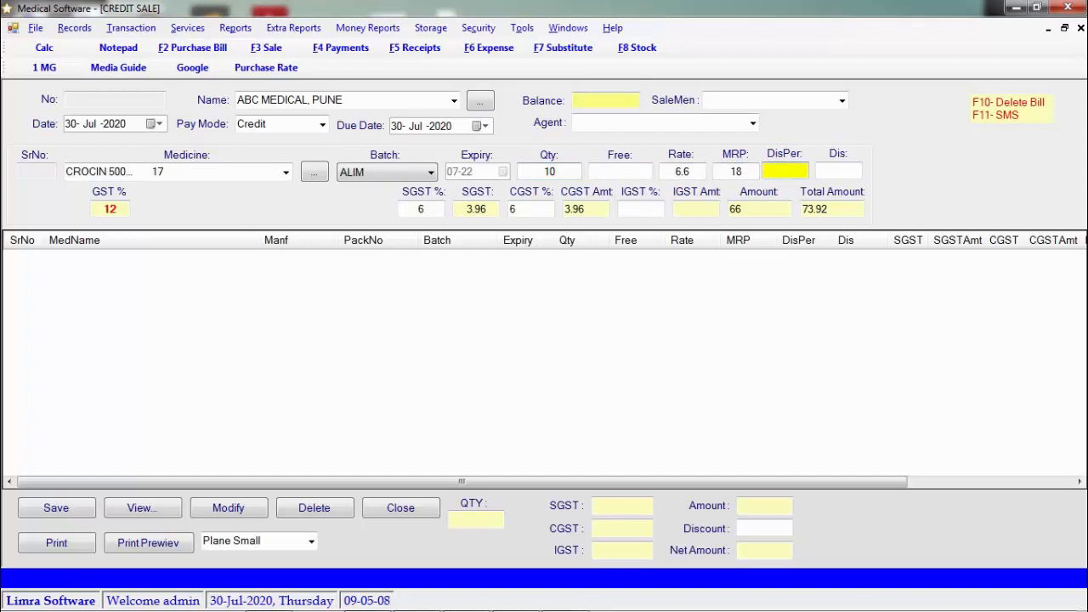
{"action": "key", "text": "Return"}
{"action": "key", "text": "Return"}
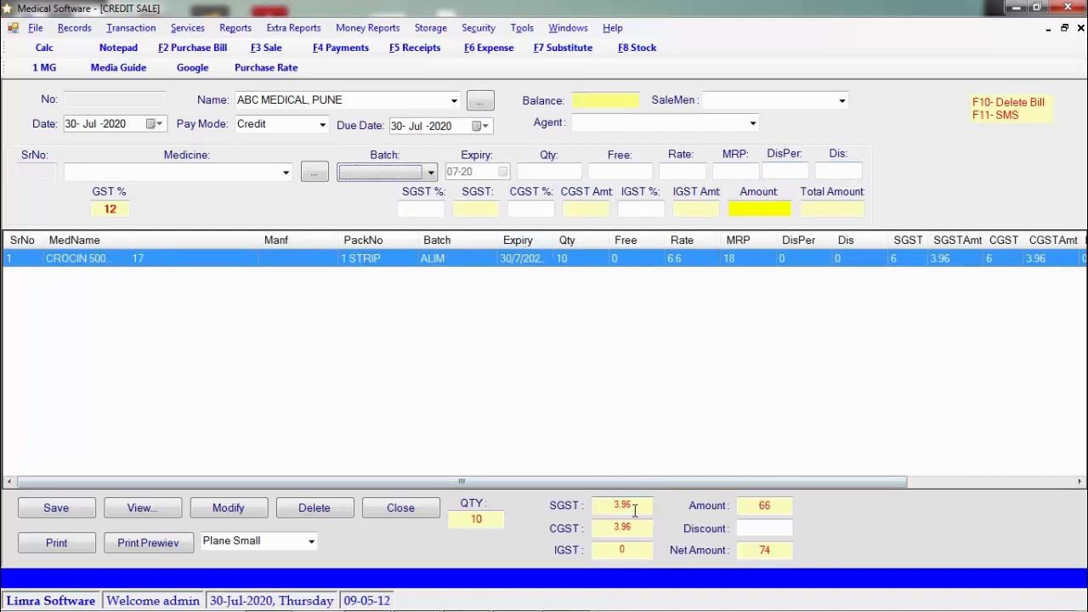
Add 5 of MEFTAGIC 100ML from batch ABC123 as the next bill line
{"action": "left_click", "coordinate": [286, 173]}
{"action": "left_click", "coordinate": [260, 205]}
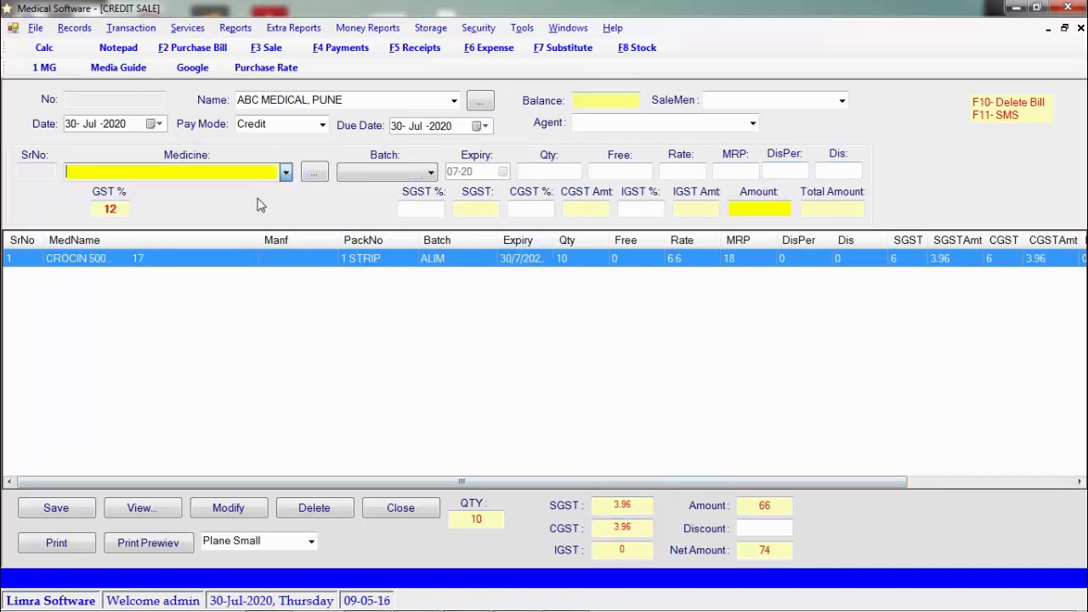
{"action": "key", "text": "Return"}
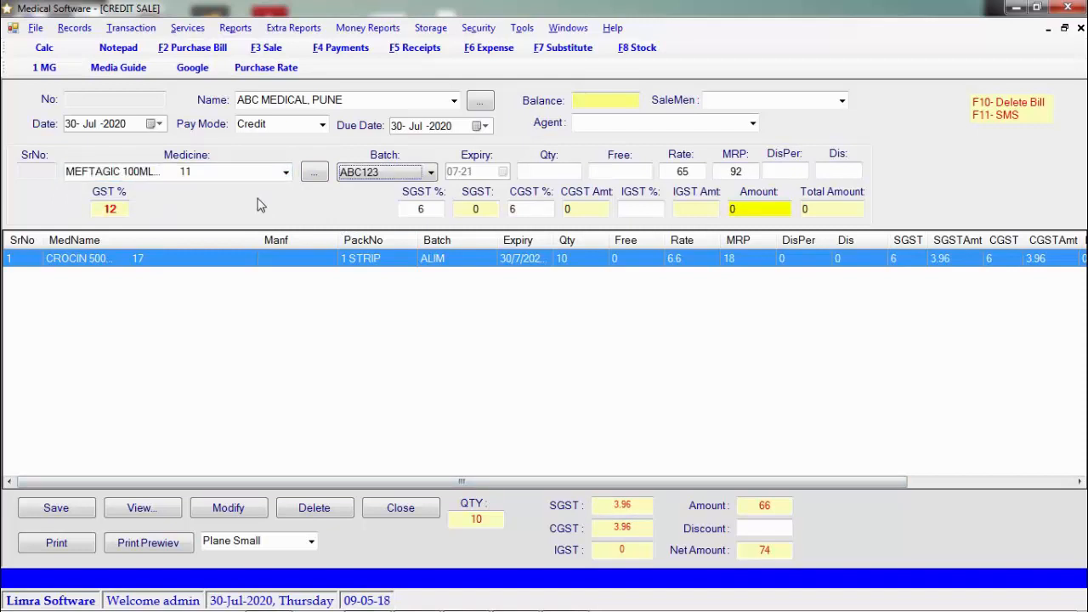
{"action": "left_click", "coordinate": [432, 174]}
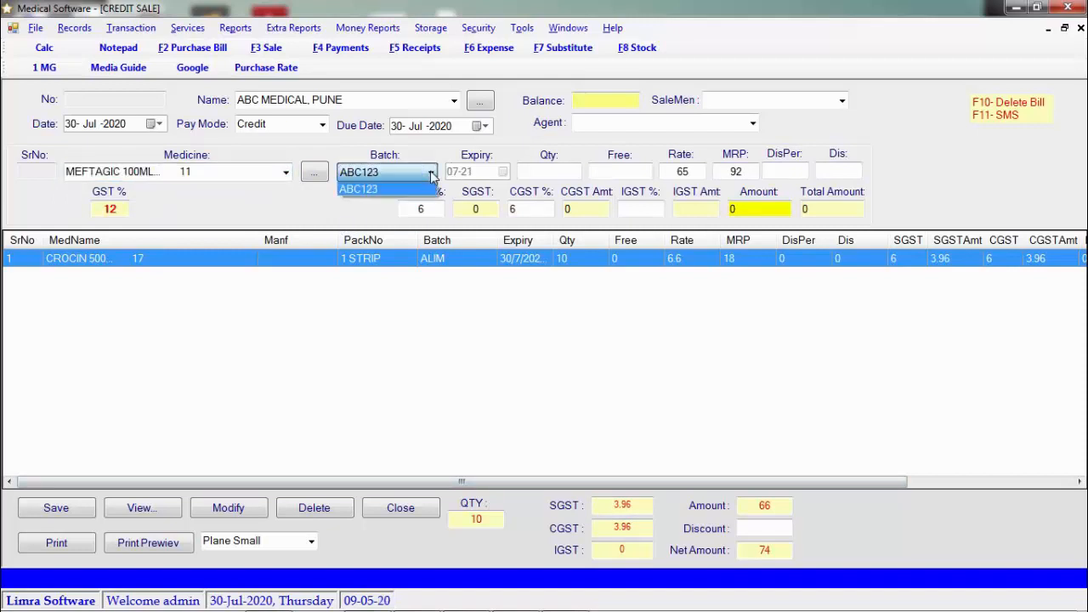
{"action": "left_click", "coordinate": [432, 173]}
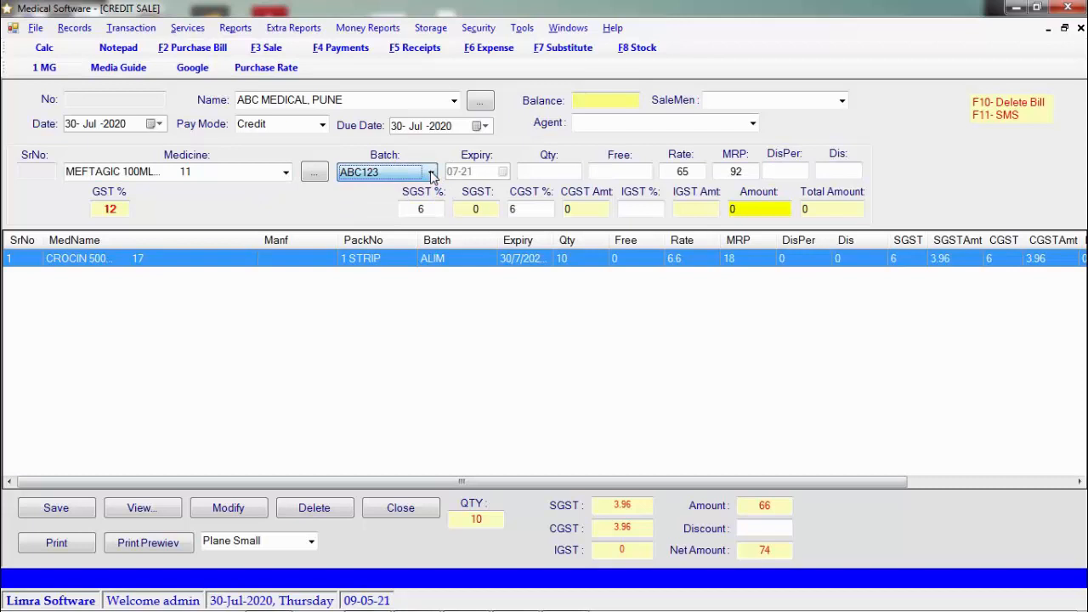
{"action": "left_click", "coordinate": [556, 174]}
{"action": "type", "text": "5"}
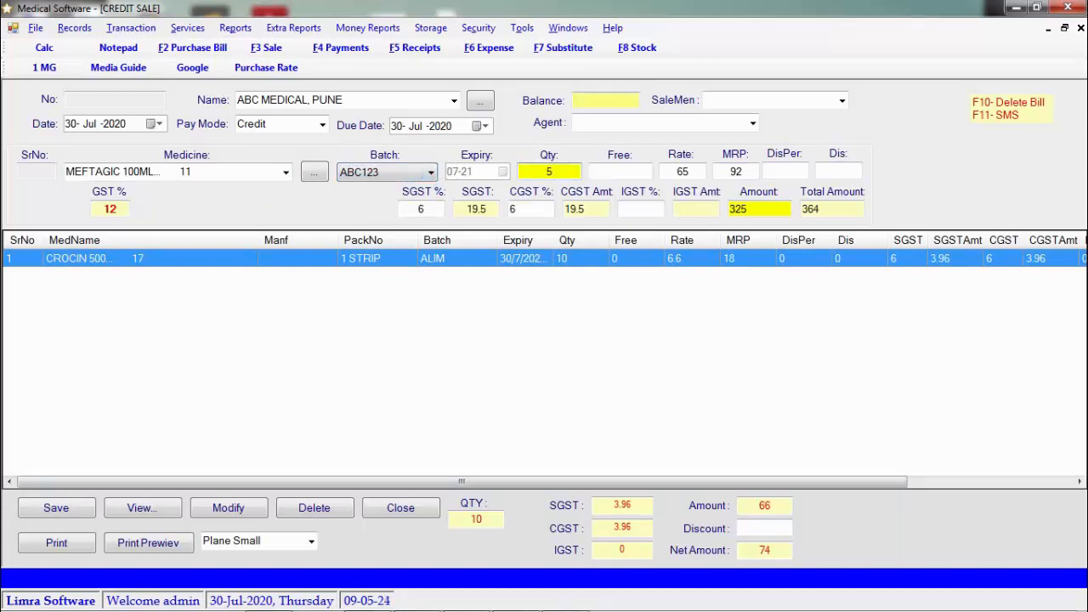
{"action": "key", "text": "Return"}
{"action": "key", "text": "Return"}
{"action": "key", "text": "Return"}
{"action": "key", "text": "Return"}
{"action": "key", "text": "Return"}
{"action": "key", "text": "Return"}
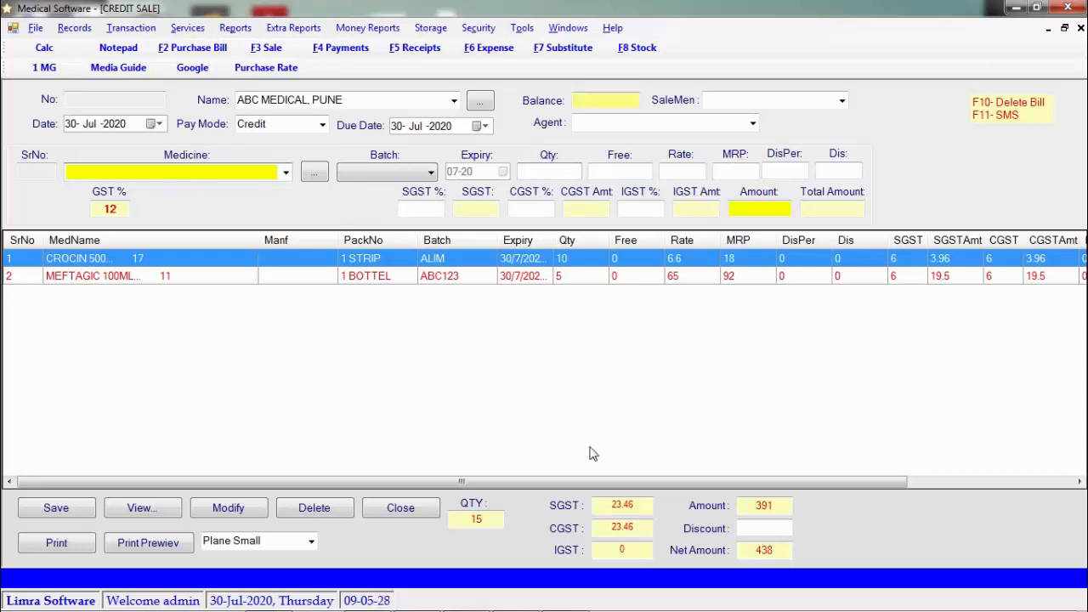
Enter a discount of 8, then clear it so the bill has no discount
{"action": "left_click", "coordinate": [765, 529]}
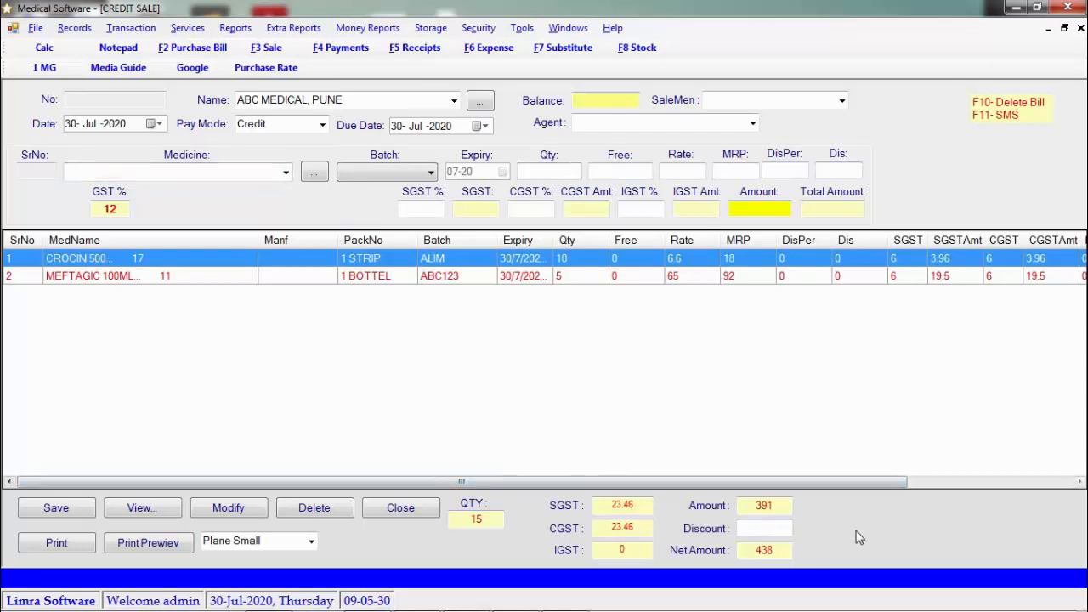
{"action": "type", "text": "8"}
{"action": "key", "text": "BackSpace"}
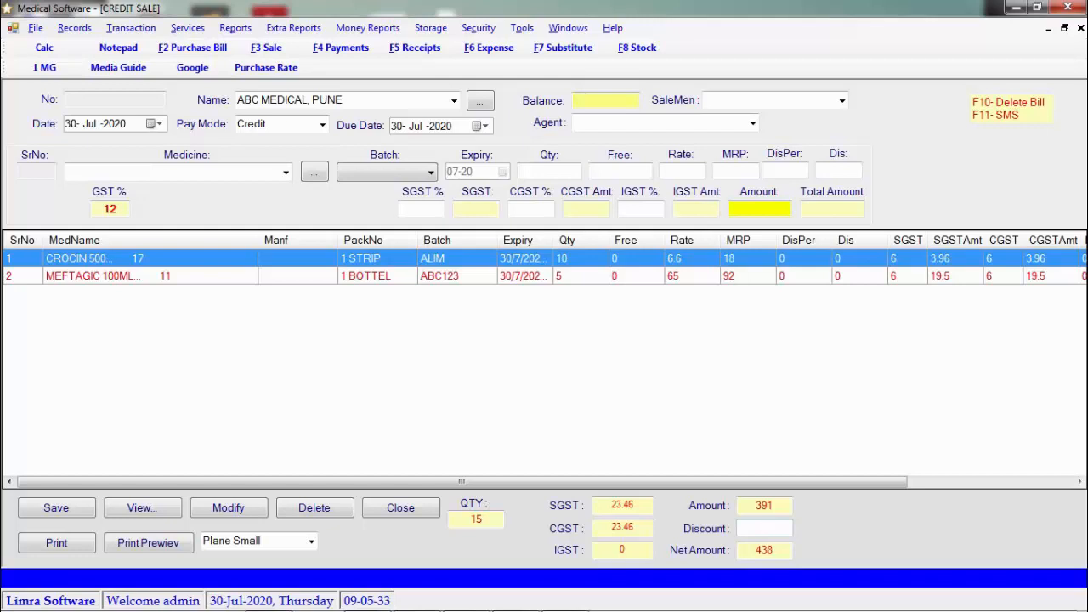
Save the credit sale as bill No 1 and decline printing it
{"action": "left_click", "coordinate": [59, 514]}
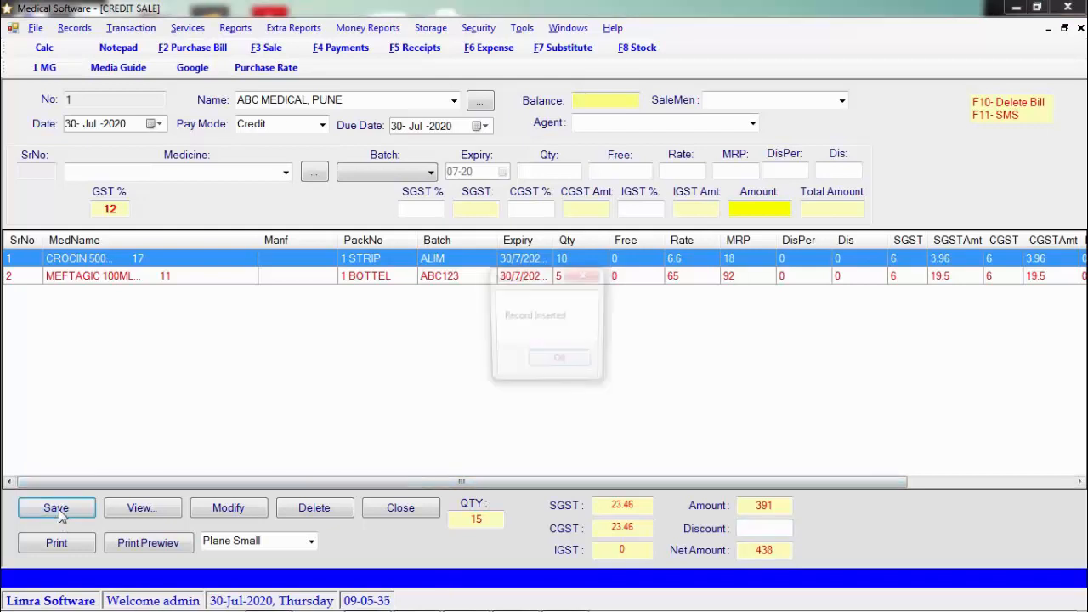
{"action": "key", "text": "Return"}
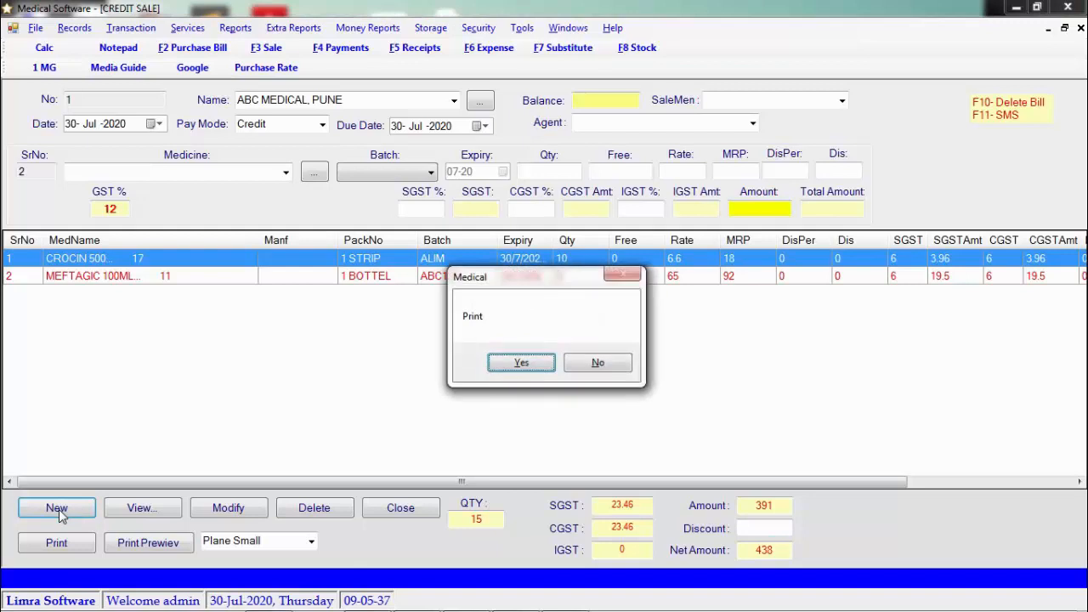
{"action": "key", "text": "Tab"}
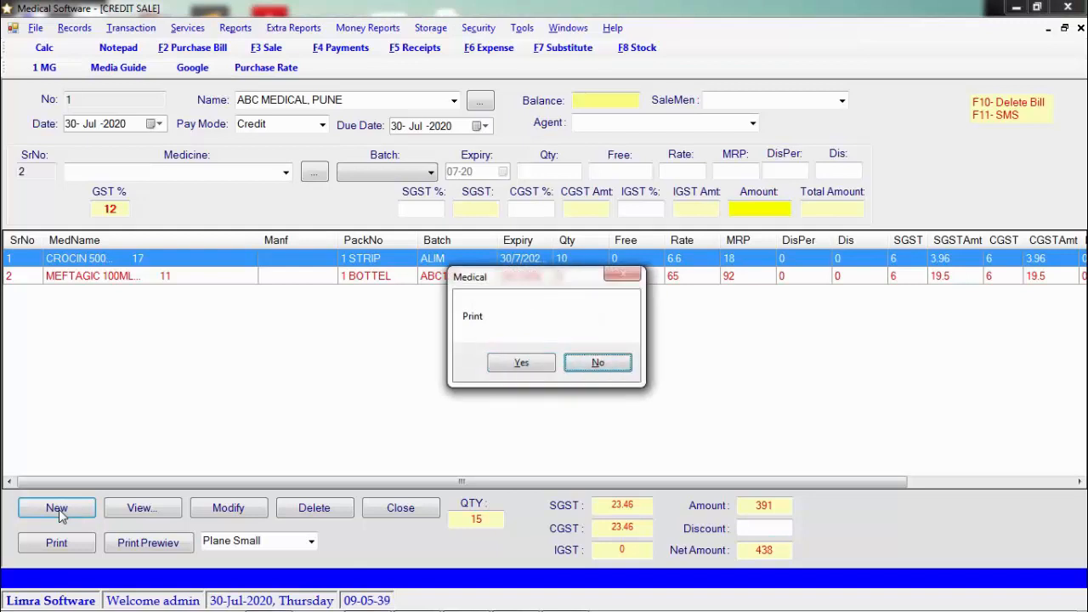
{"action": "key", "text": "Return"}
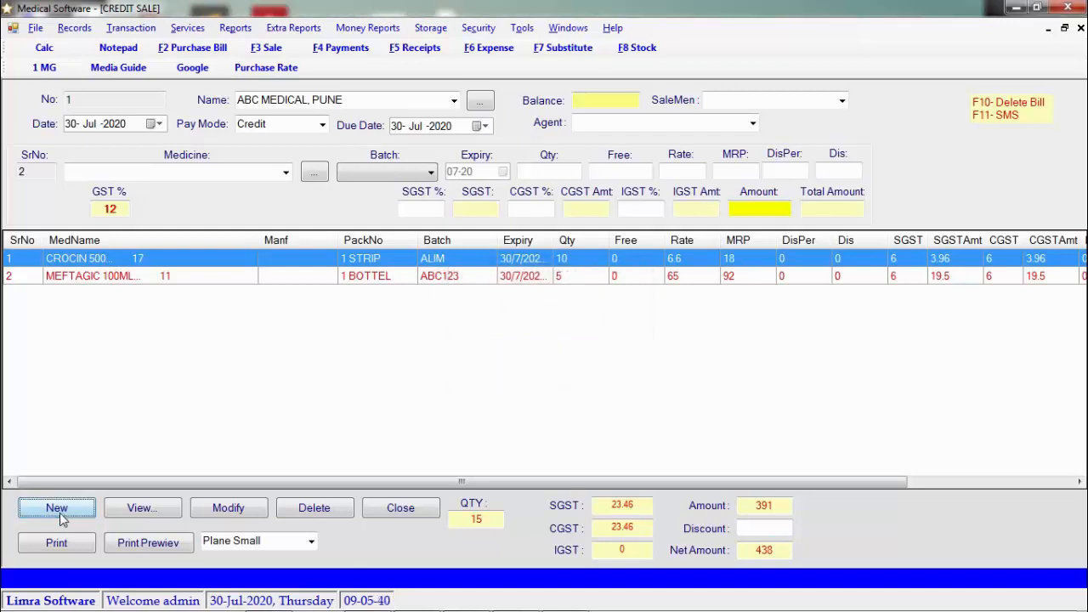
{"action": "left_click", "coordinate": [311, 542]}
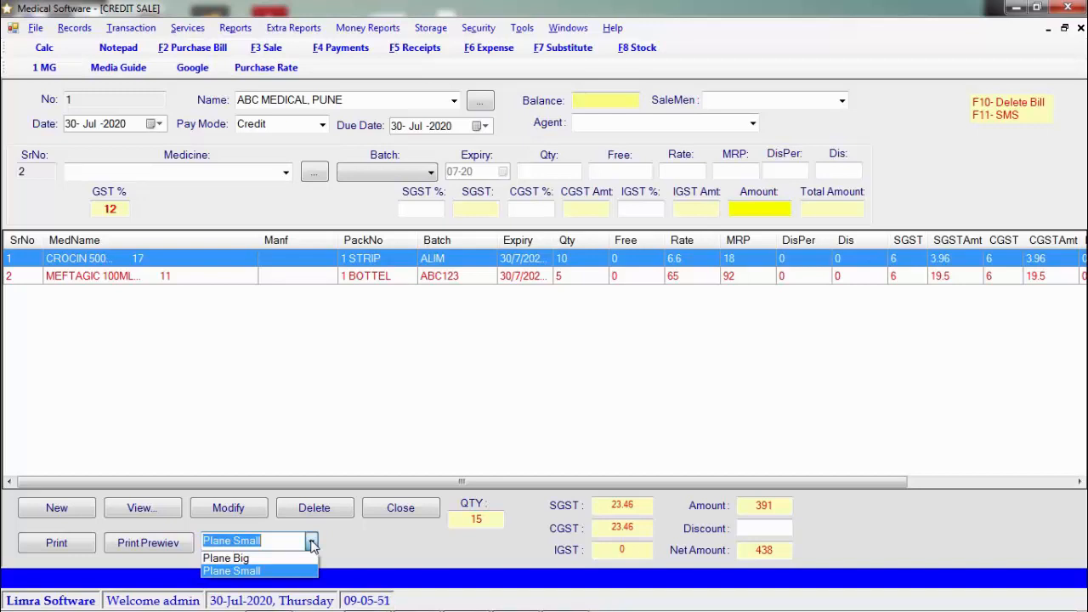
{"action": "left_click", "coordinate": [279, 573]}
{"action": "left_click", "coordinate": [167, 554]}
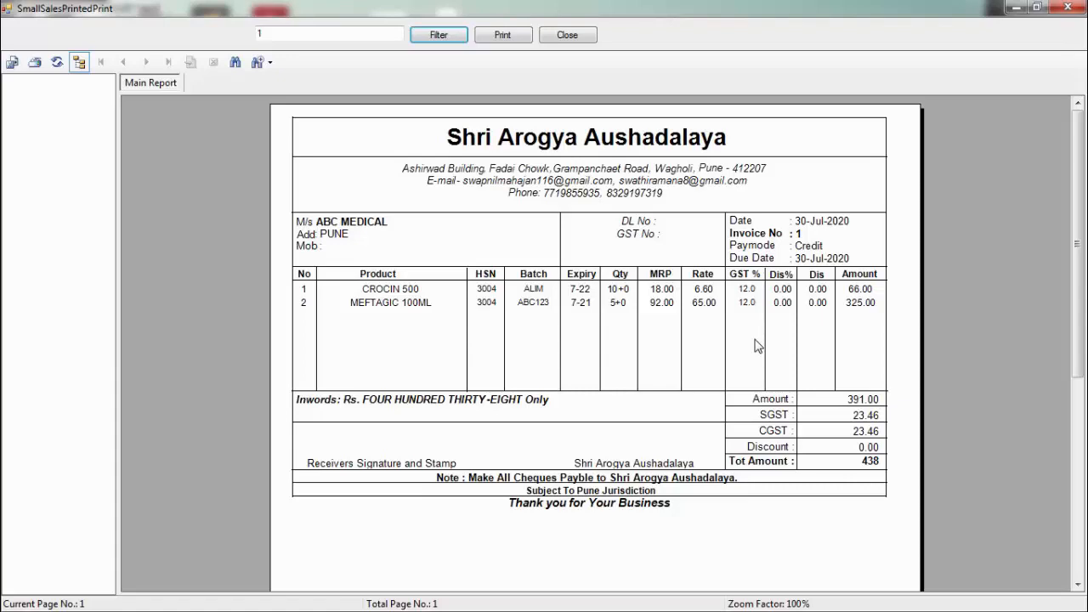
{"action": "left_click", "coordinate": [568, 35]}
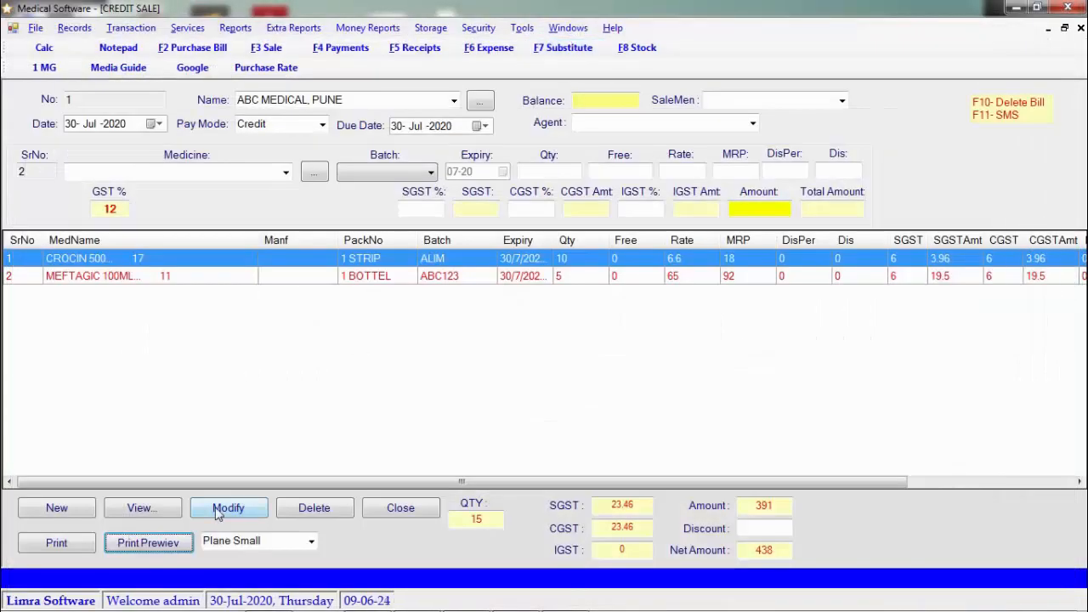
Keep the Plane Small print layout and close the credit sale bill
{"action": "left_click", "coordinate": [311, 542]}
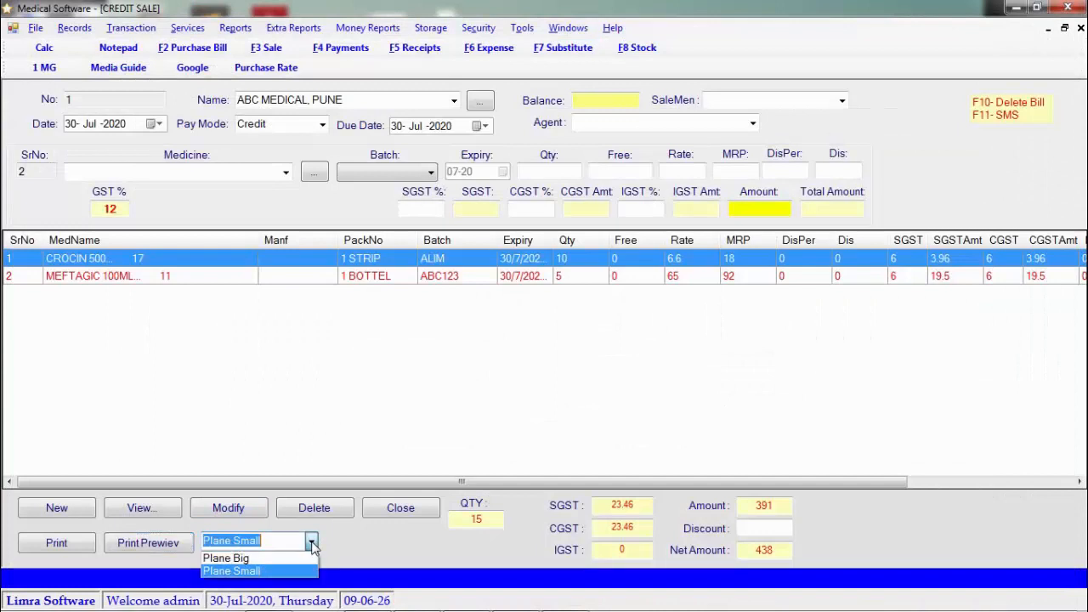
{"action": "left_click", "coordinate": [313, 547]}
{"action": "left_click", "coordinate": [407, 516]}
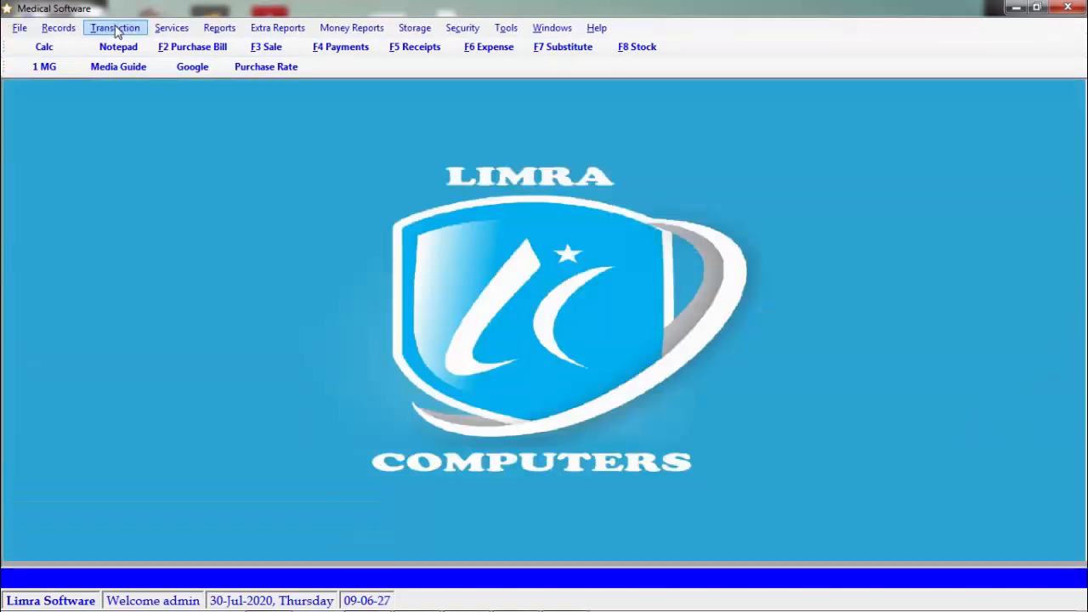
Look through the Transaction menu, then open the Receipts form
{"action": "left_click", "coordinate": [117, 29]}
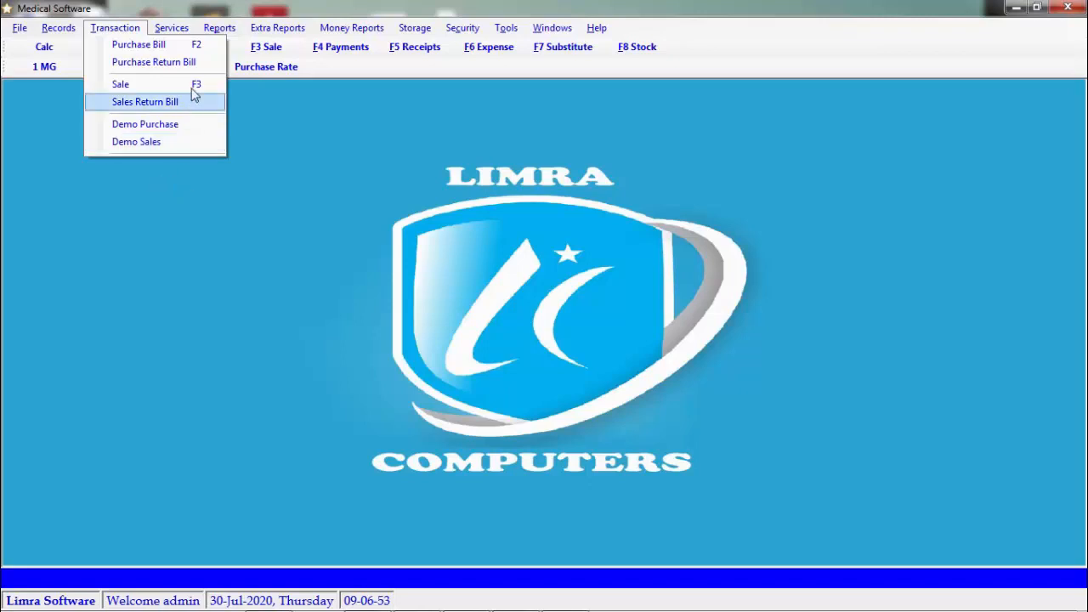
{"action": "left_click", "coordinate": [361, 166]}
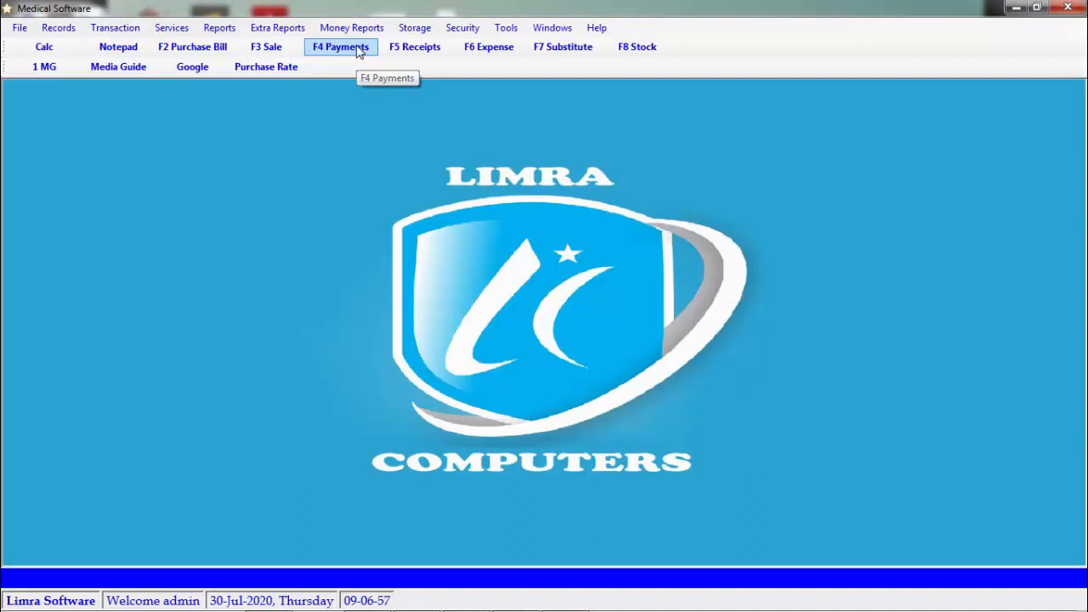
{"action": "left_click", "coordinate": [407, 49]}
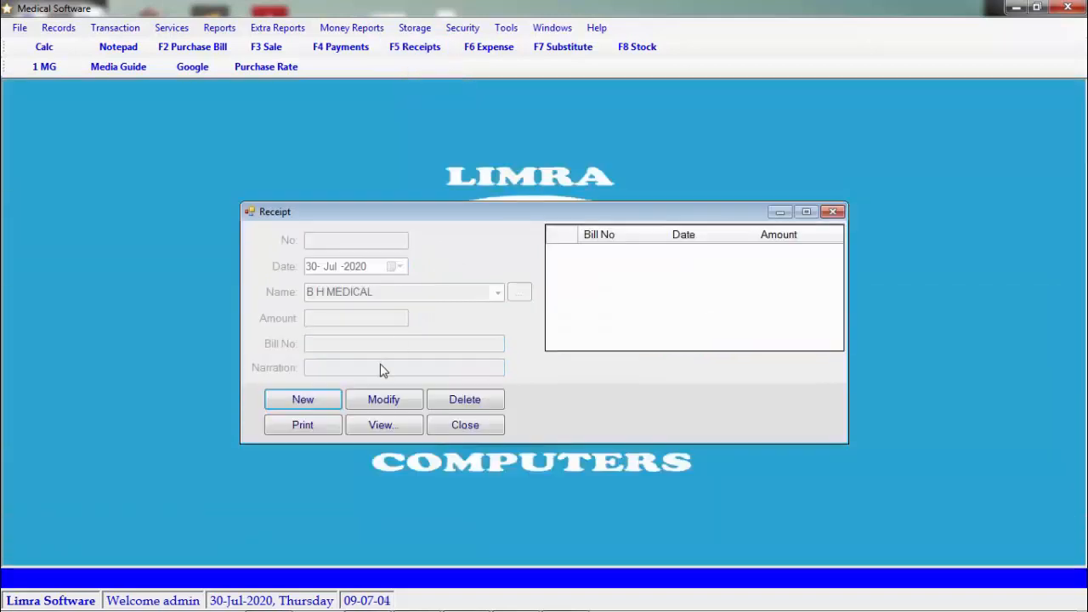
{"action": "left_click", "coordinate": [328, 404]}
{"action": "left_click", "coordinate": [498, 292]}
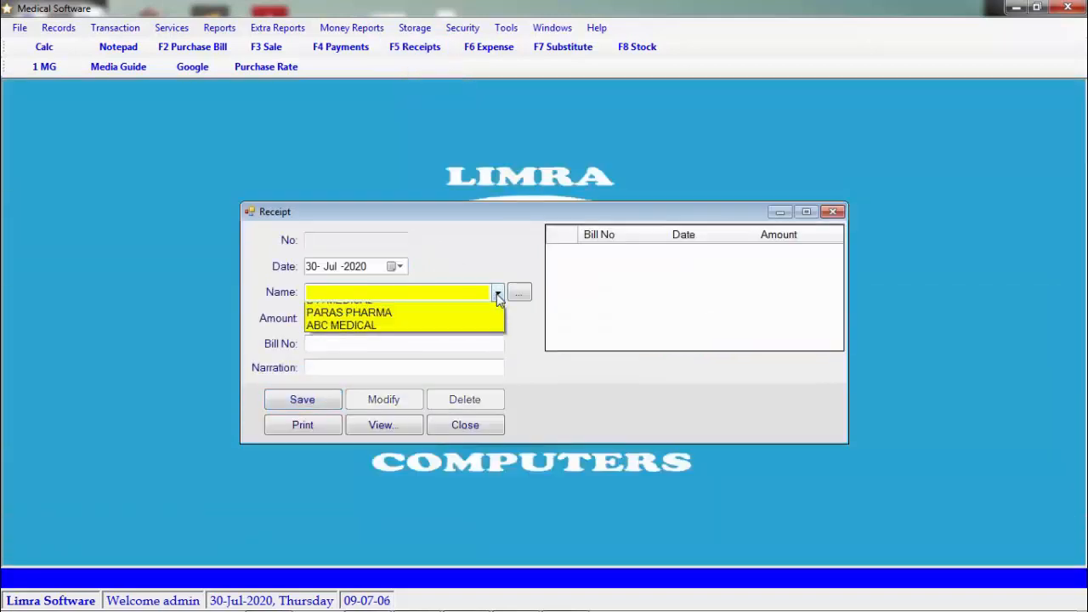
{"action": "left_click", "coordinate": [477, 311]}
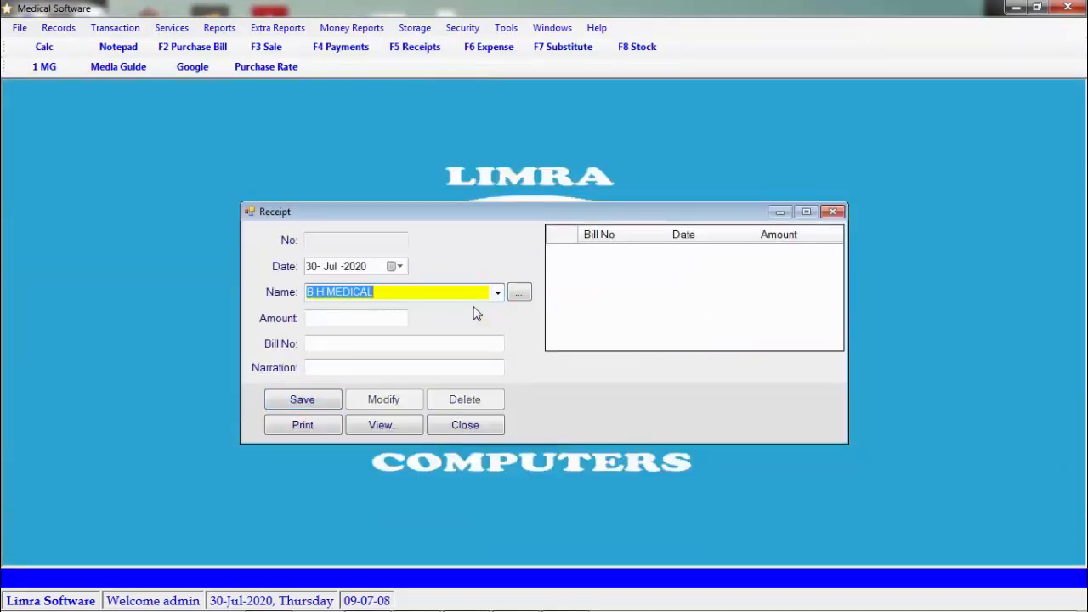
{"action": "left_click", "coordinate": [497, 294]}
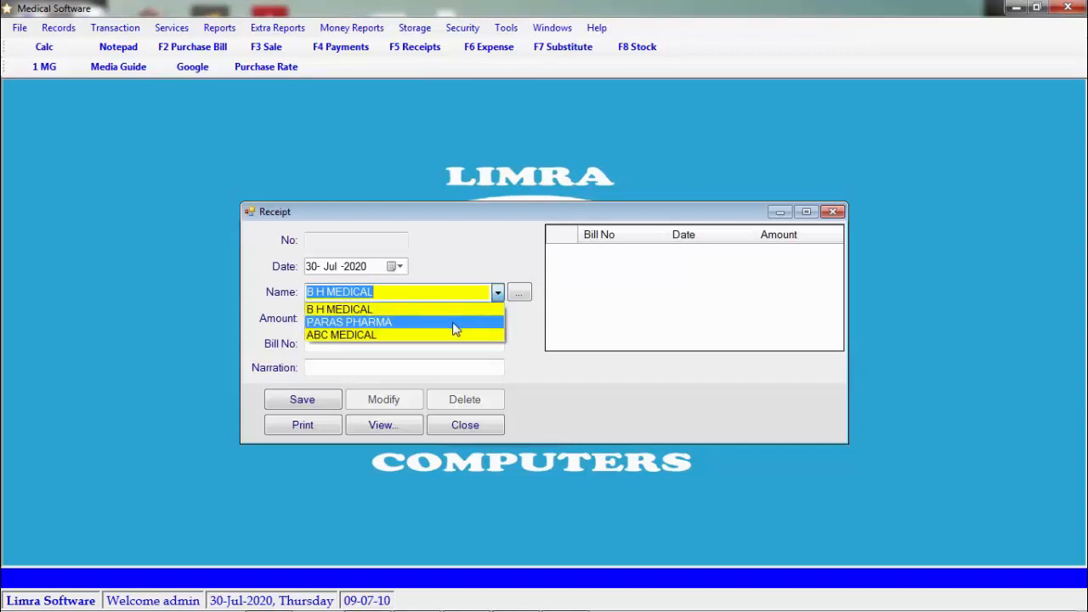
{"action": "left_click", "coordinate": [453, 329]}
{"action": "left_click", "coordinate": [498, 293]}
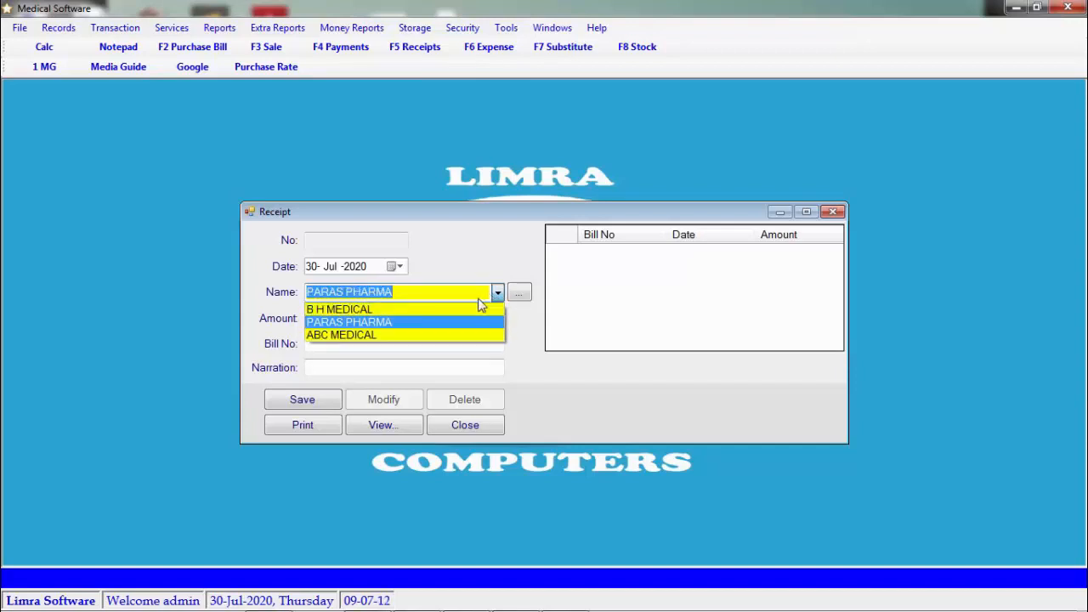
{"action": "left_click", "coordinate": [447, 335]}
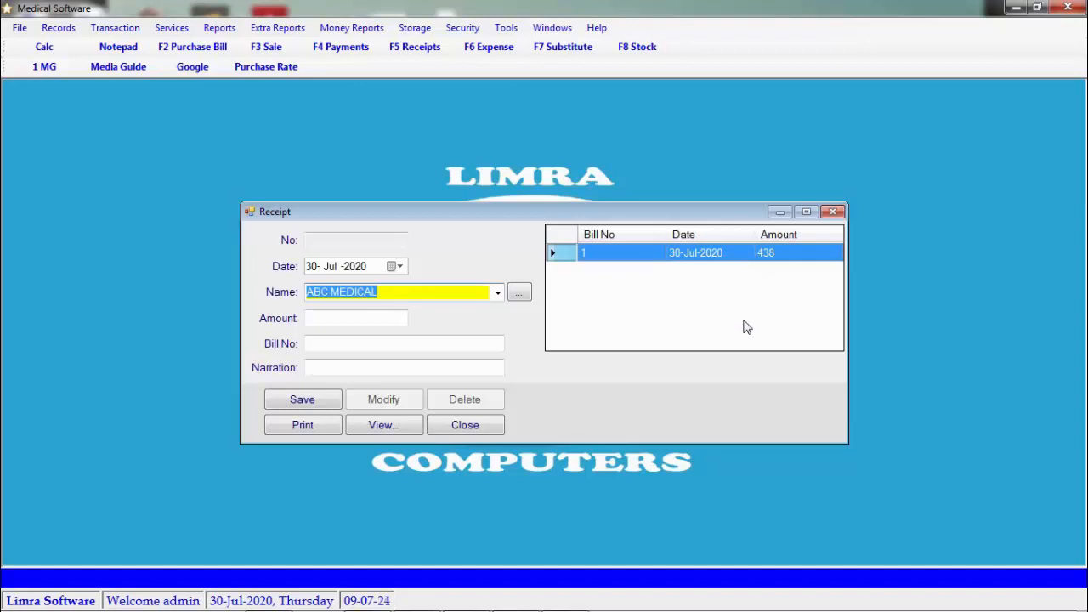
{"action": "left_click", "coordinate": [450, 426]}
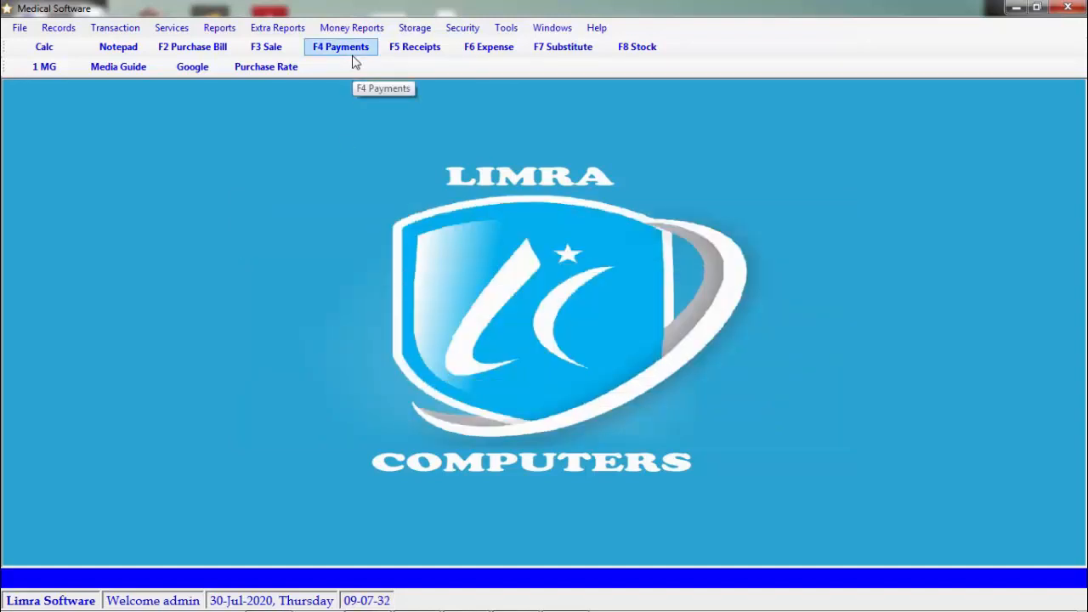
Open the Purchase Report via Services > Reports > Purchase
{"action": "left_click", "coordinate": [184, 31]}
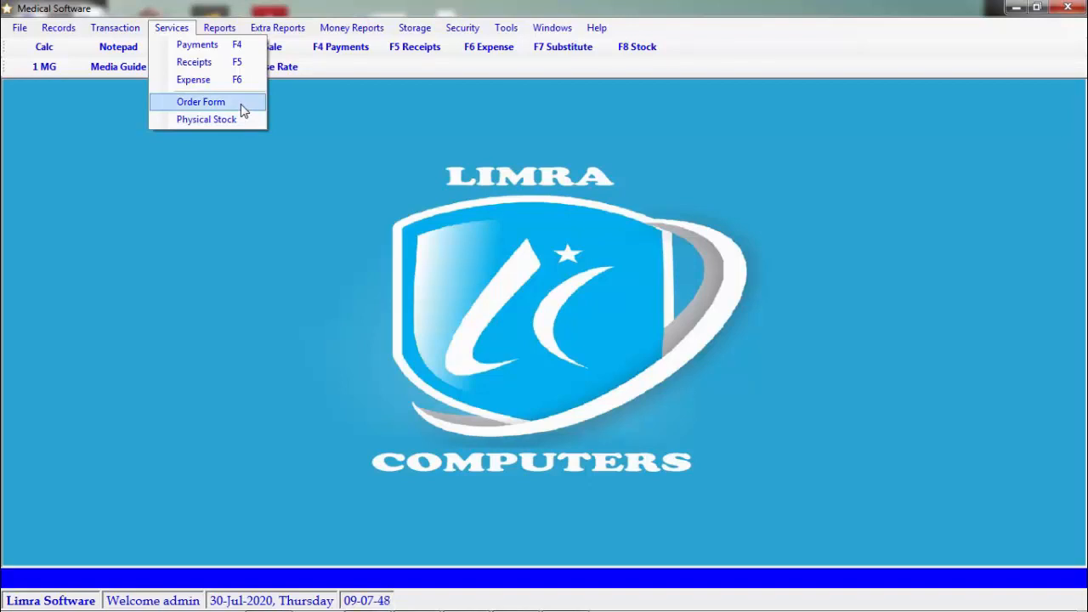
{"action": "mouse_move", "coordinate": [215, 32]}
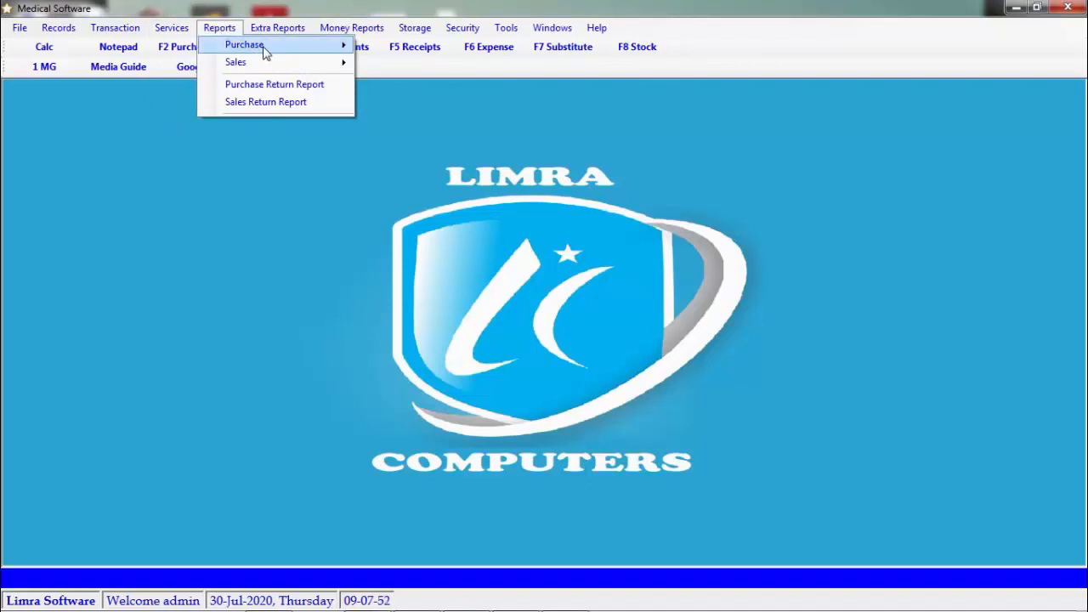
{"action": "mouse_move", "coordinate": [264, 51]}
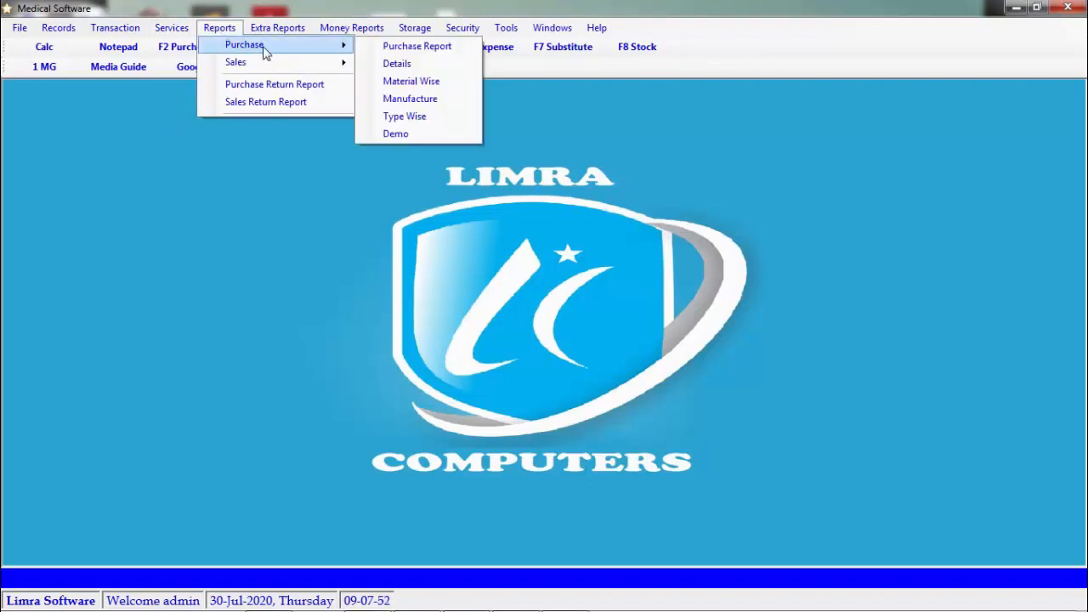
{"action": "left_click", "coordinate": [433, 49]}
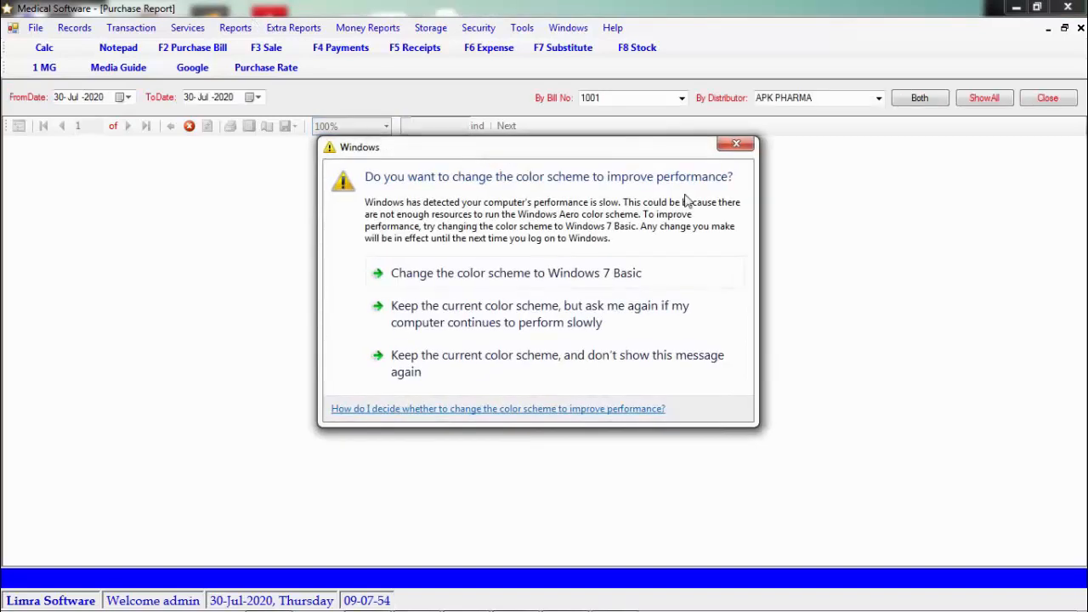
{"action": "left_click", "coordinate": [742, 146]}
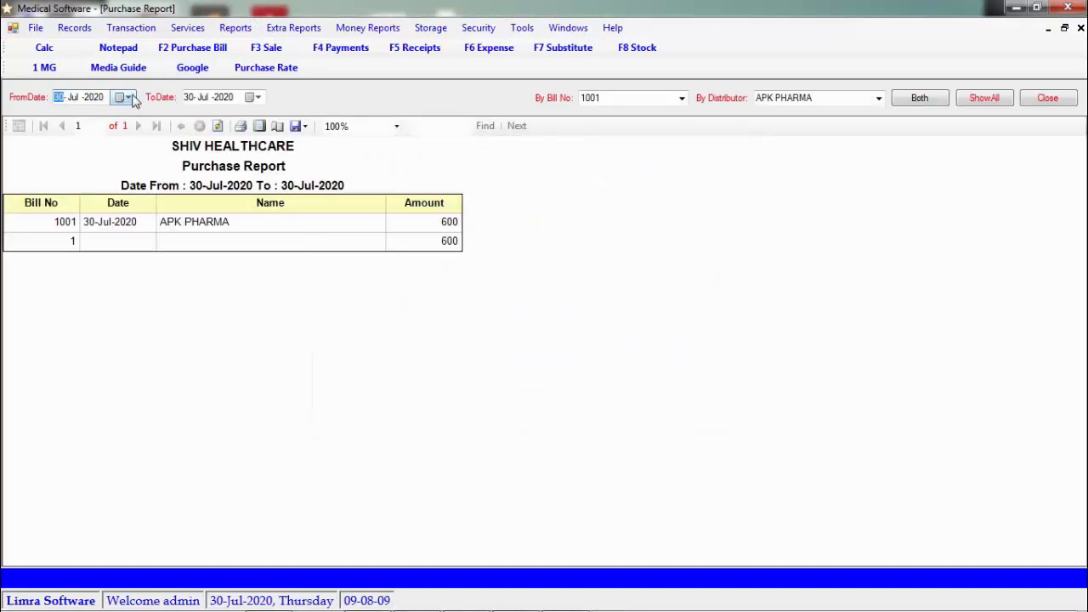
{"action": "left_click", "coordinate": [129, 98]}
{"action": "left_click", "coordinate": [143, 149]}
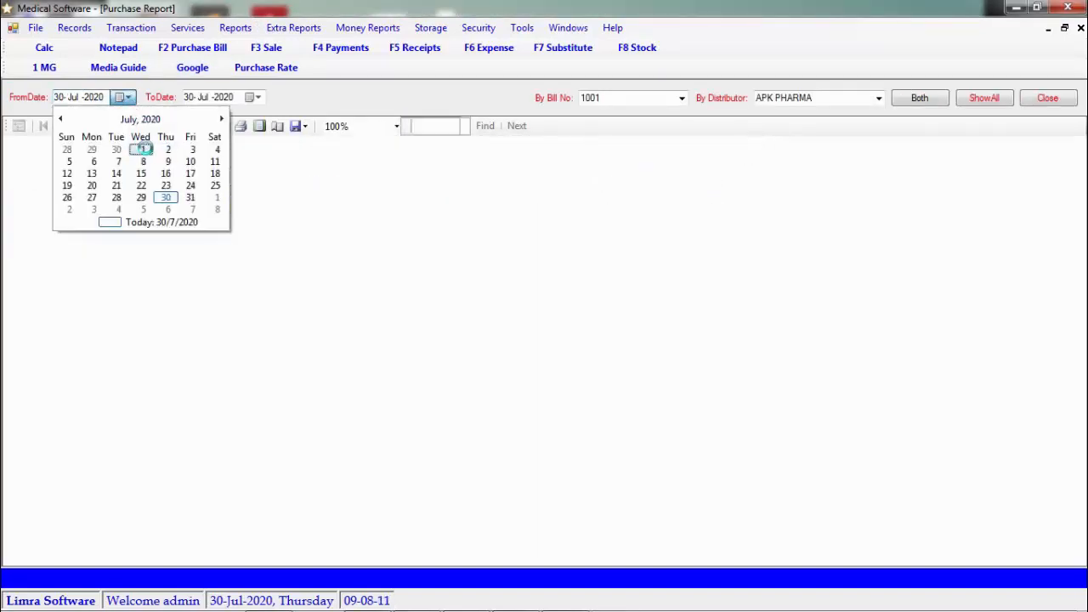
{"action": "left_click", "coordinate": [258, 98]}
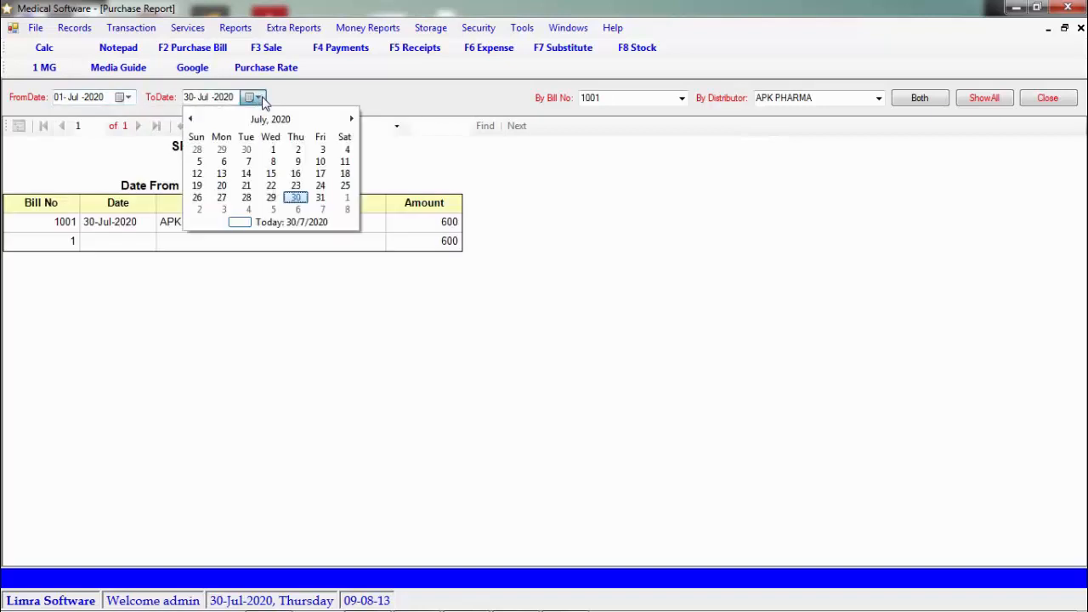
{"action": "left_click", "coordinate": [320, 197]}
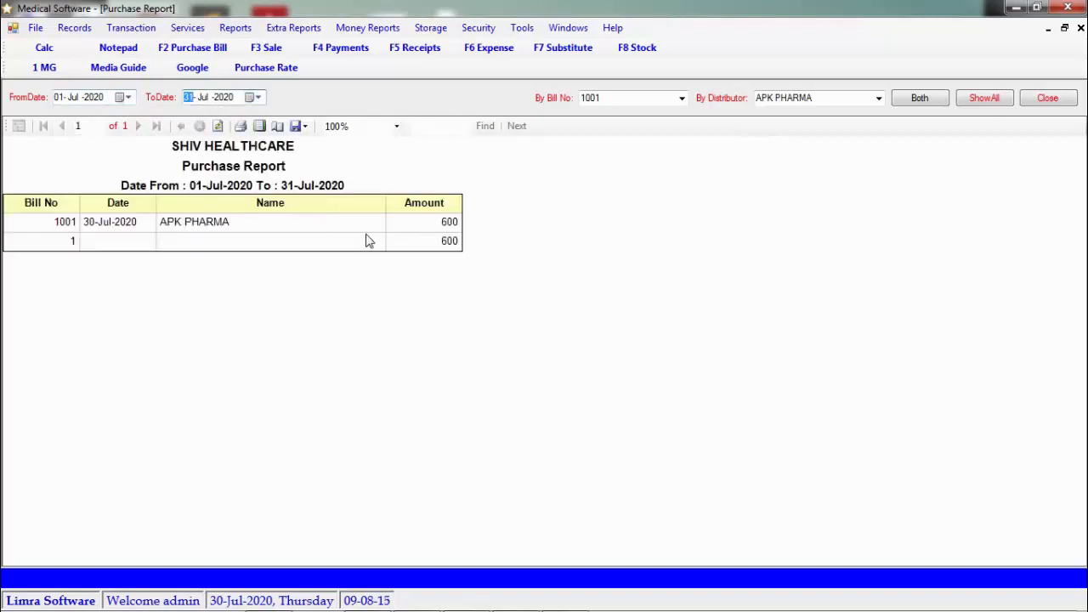
{"action": "left_click", "coordinate": [683, 99]}
{"action": "left_click", "coordinate": [672, 111]}
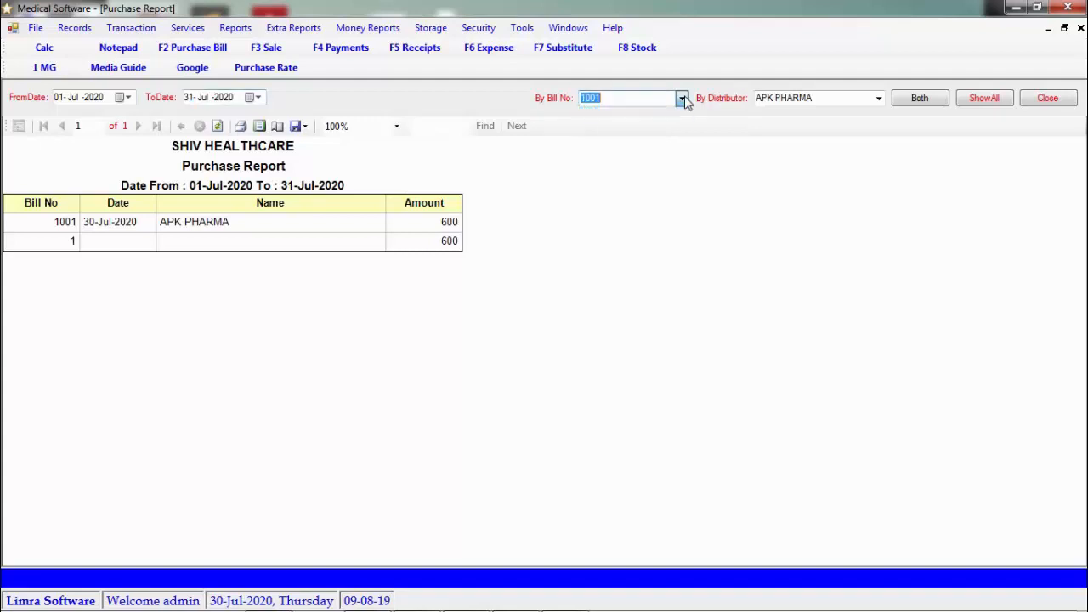
{"action": "left_click", "coordinate": [879, 98]}
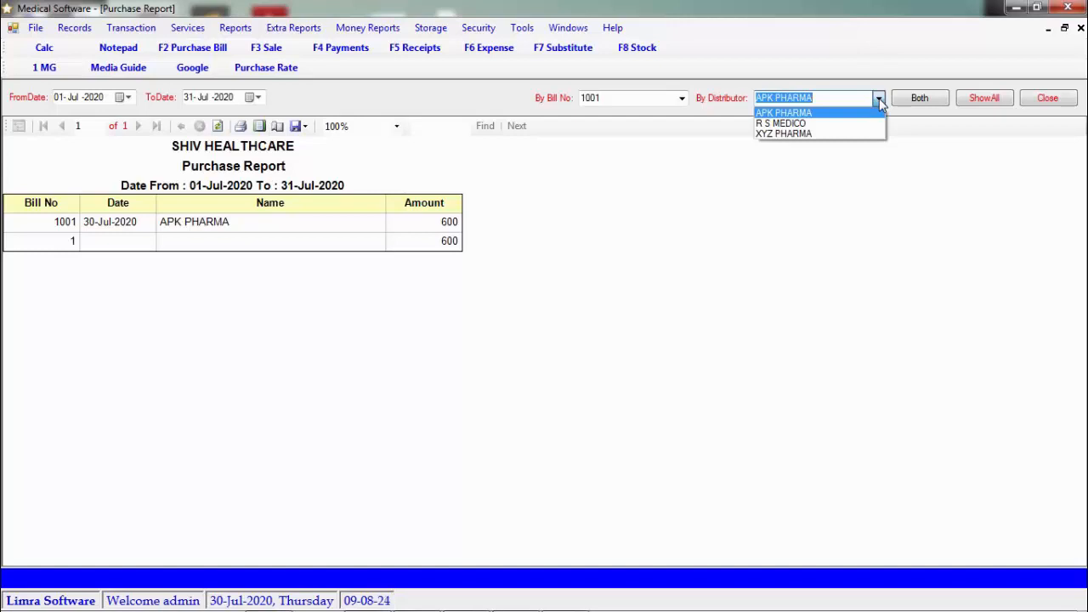
{"action": "left_click", "coordinate": [879, 100]}
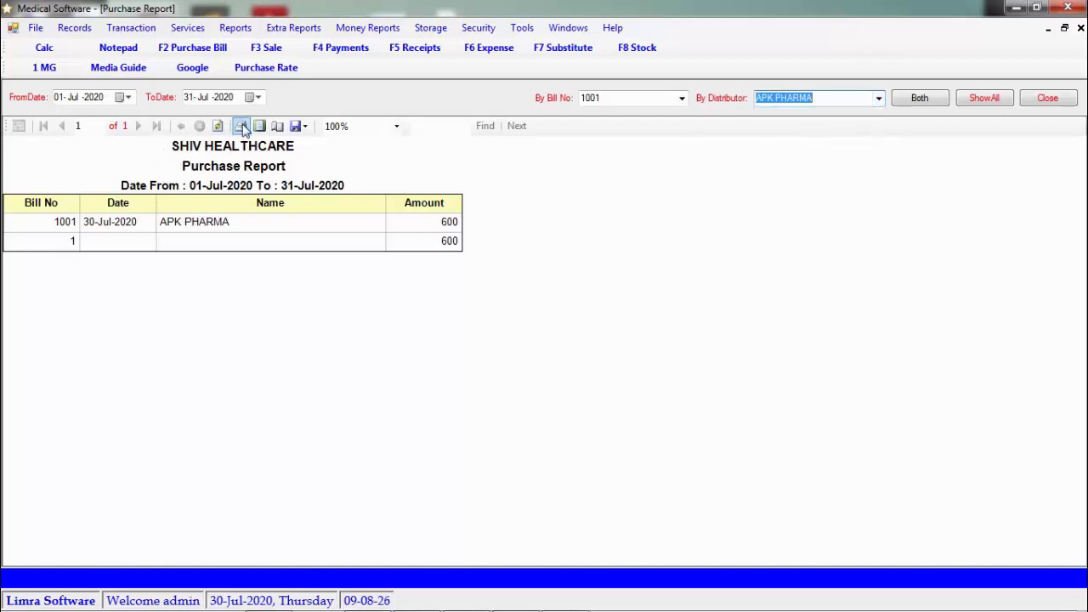
{"action": "left_click", "coordinate": [304, 127]}
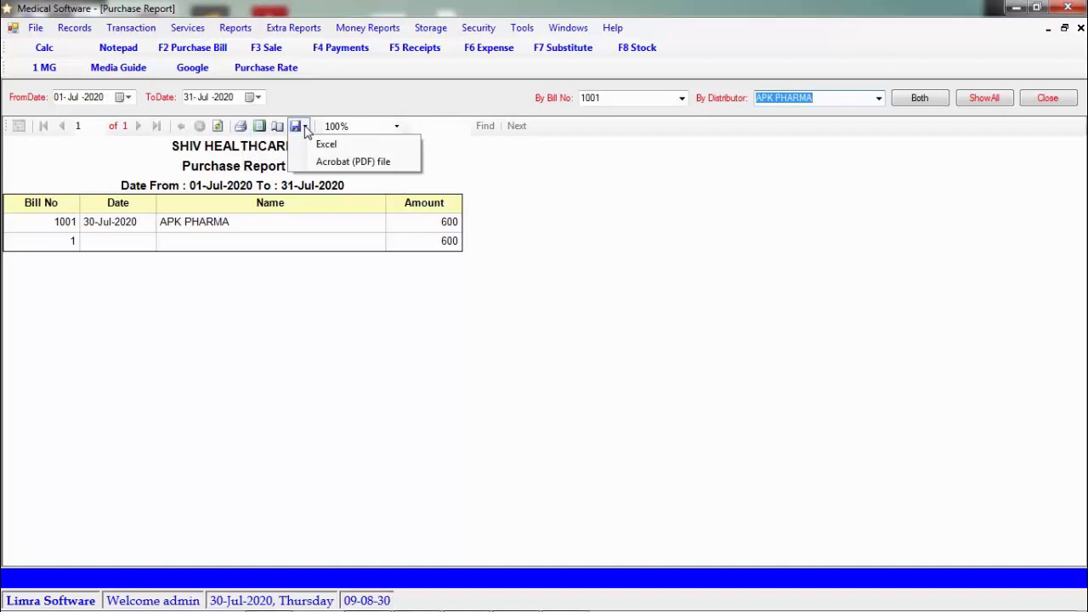
{"action": "left_click", "coordinate": [305, 128]}
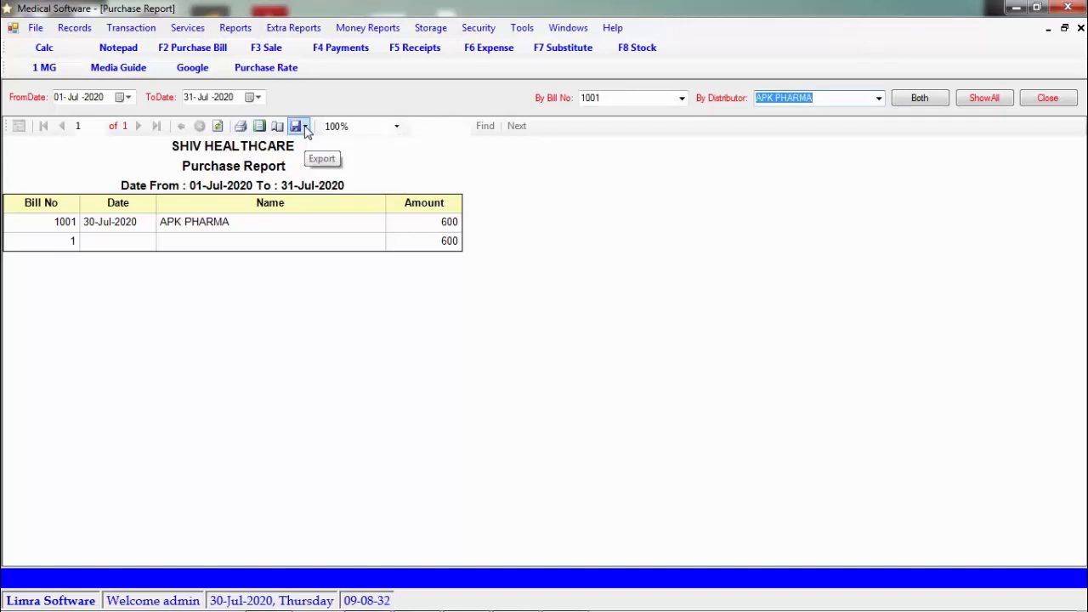
{"action": "left_click", "coordinate": [235, 30]}
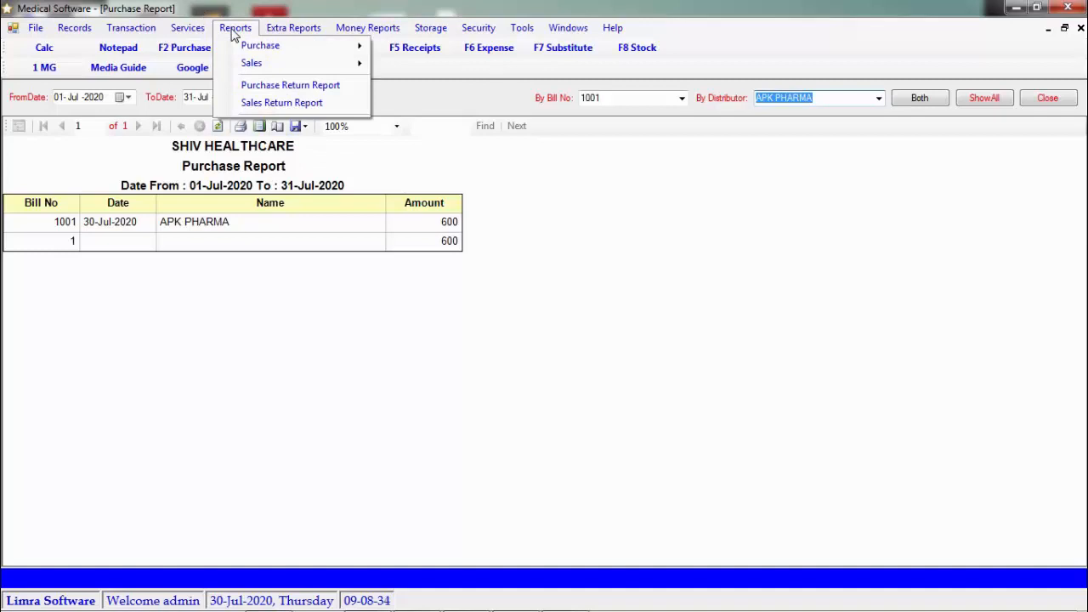
{"action": "mouse_move", "coordinate": [286, 48]}
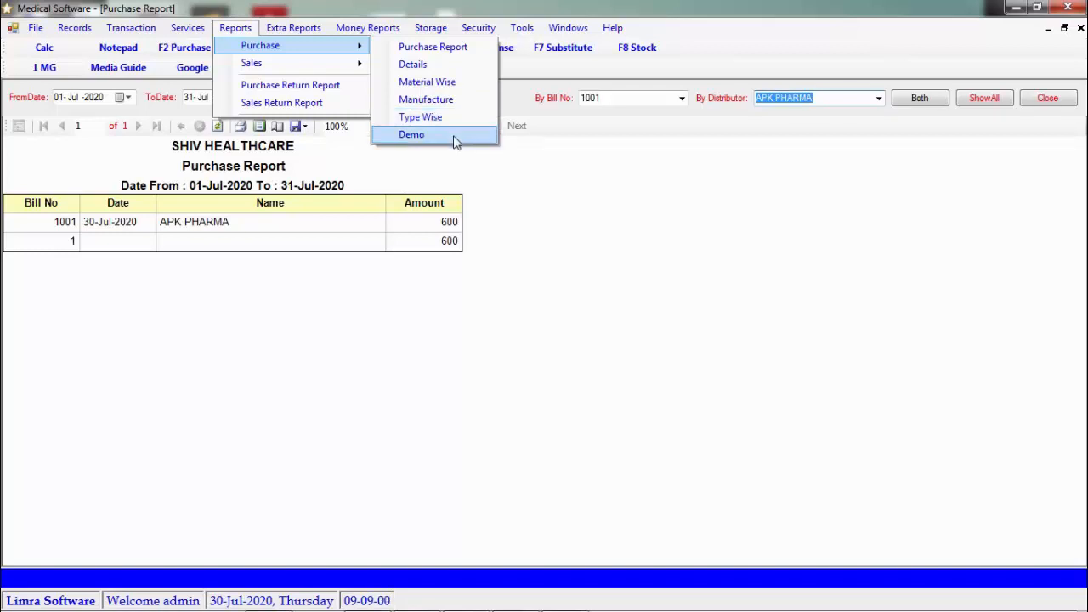
{"action": "mouse_move", "coordinate": [340, 65]}
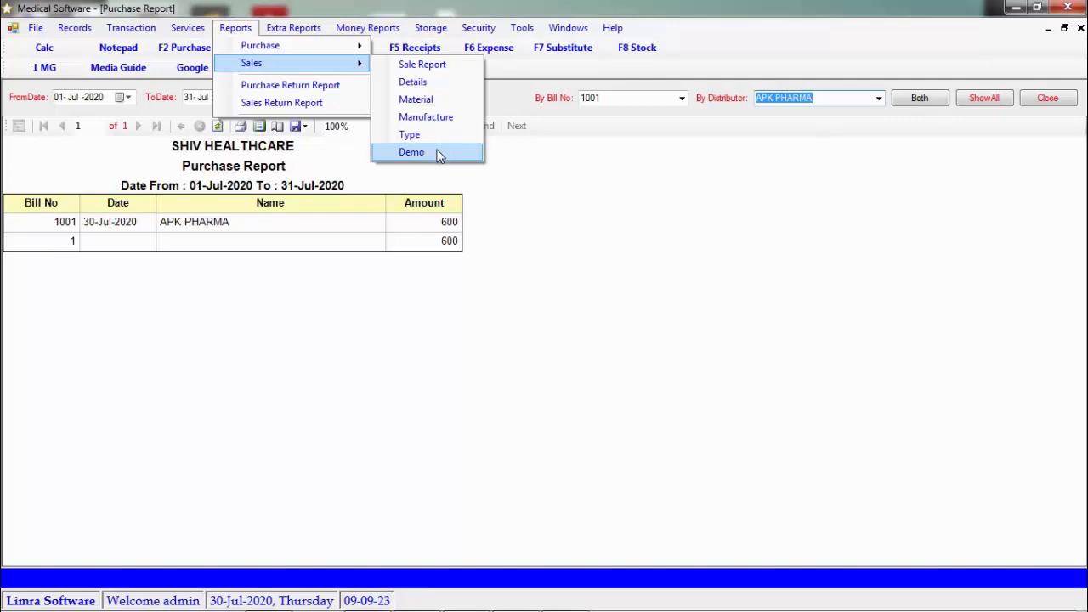
{"action": "left_click", "coordinate": [313, 68]}
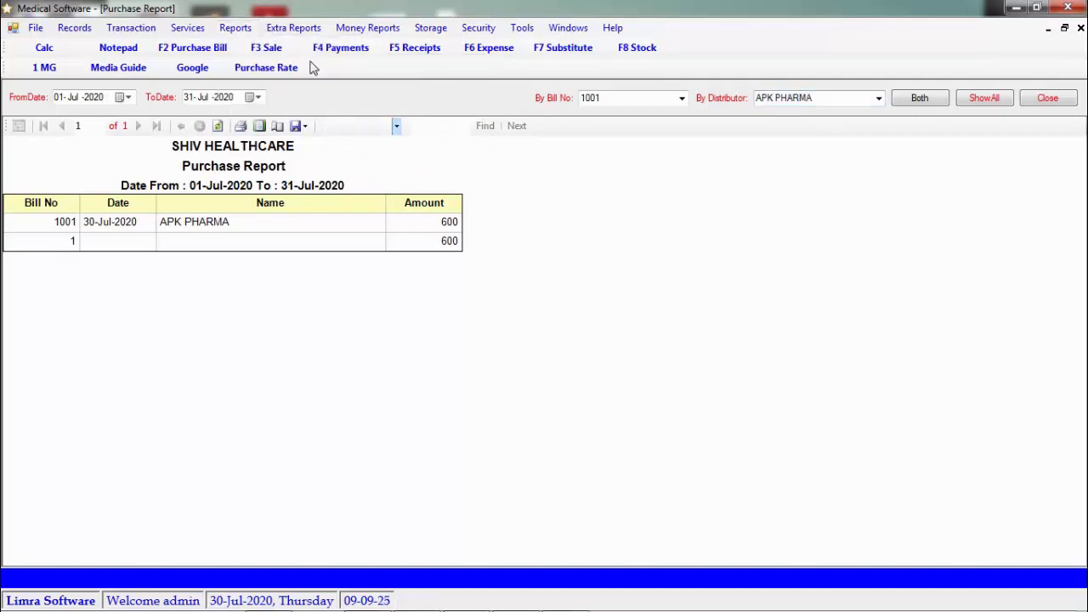
{"action": "left_click", "coordinate": [235, 27]}
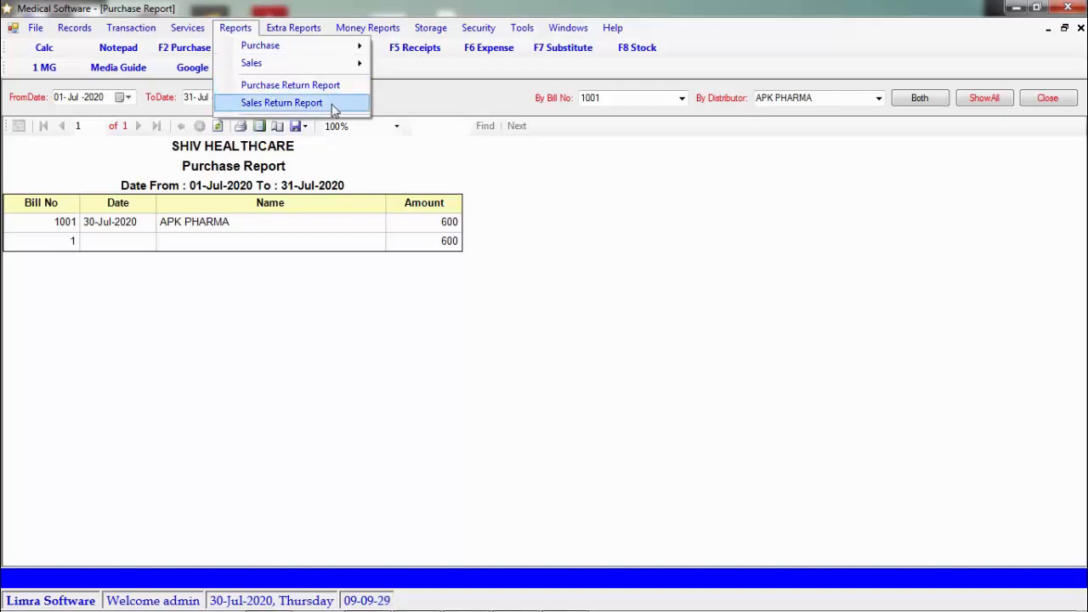
{"action": "mouse_move", "coordinate": [296, 27]}
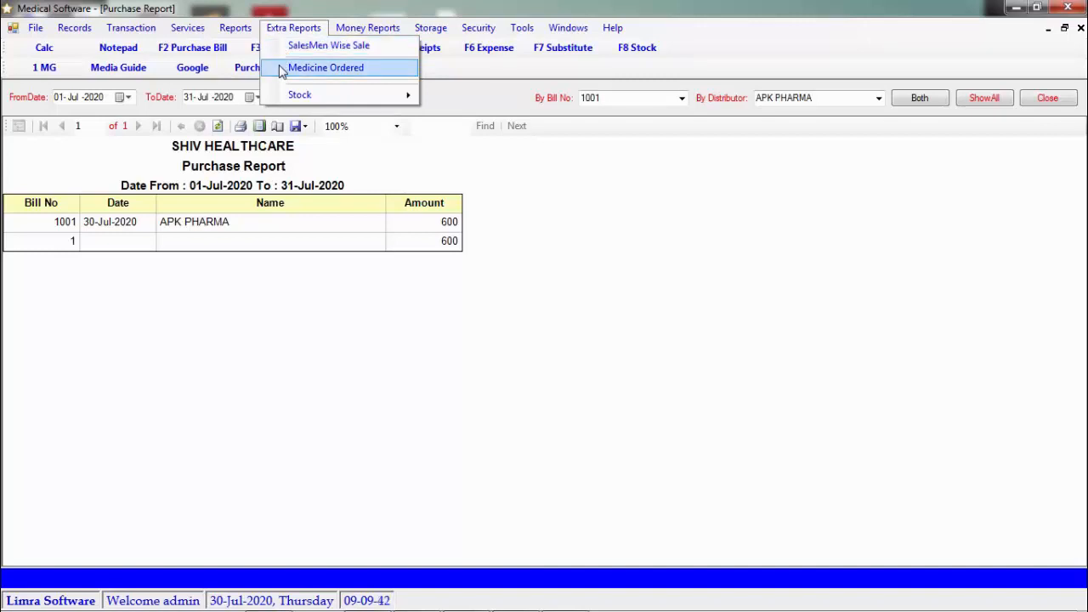
{"action": "mouse_move", "coordinate": [354, 101]}
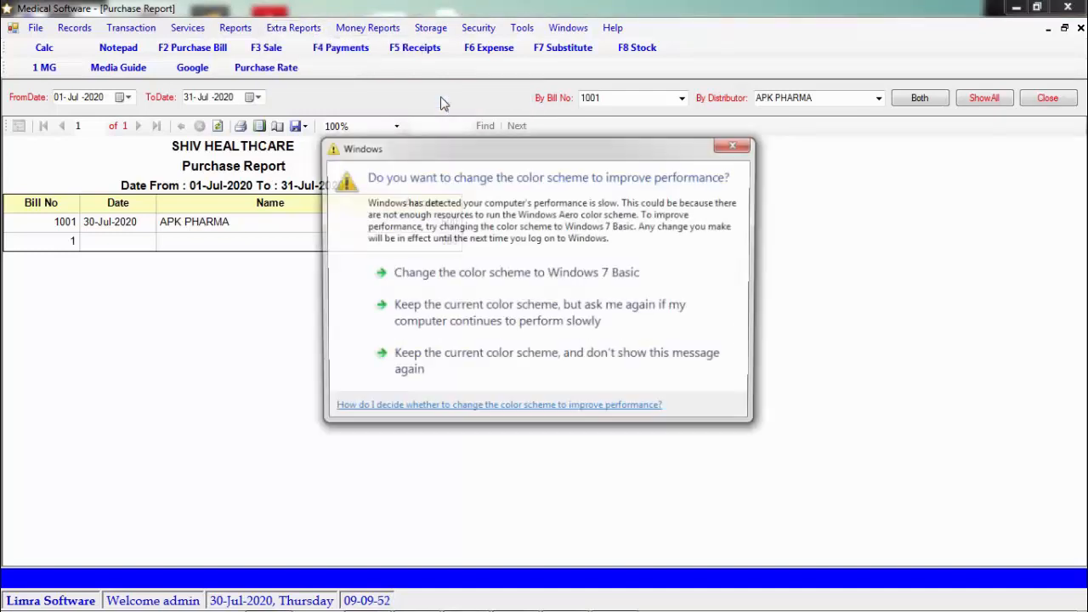
Dismiss the colour-scheme prompt and open Extra Reports > Money Reports > Supplier's Pending
{"action": "left_click", "coordinate": [733, 146]}
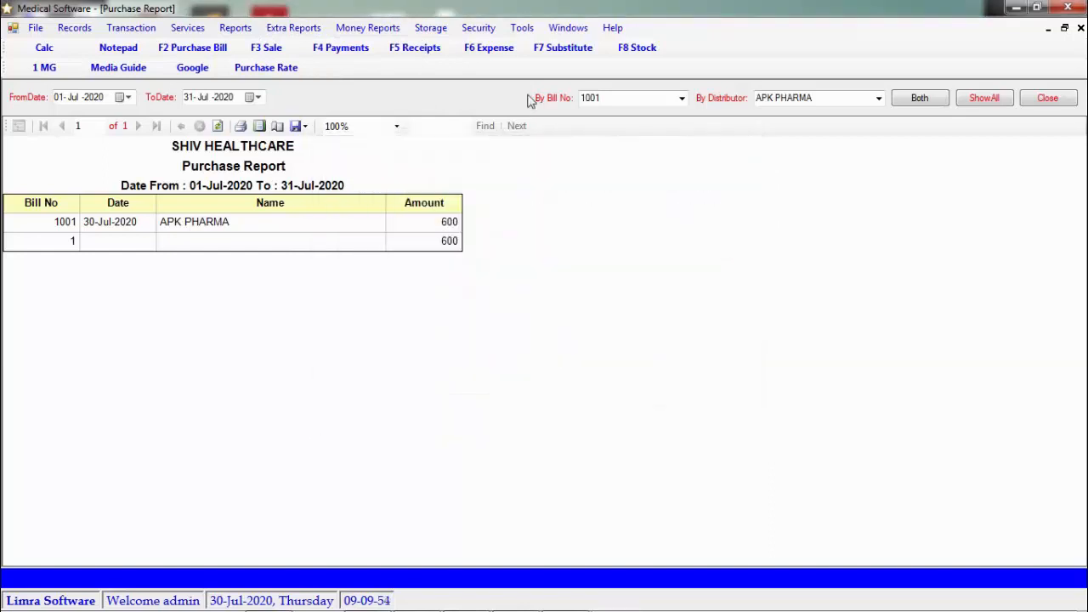
{"action": "left_click", "coordinate": [293, 27]}
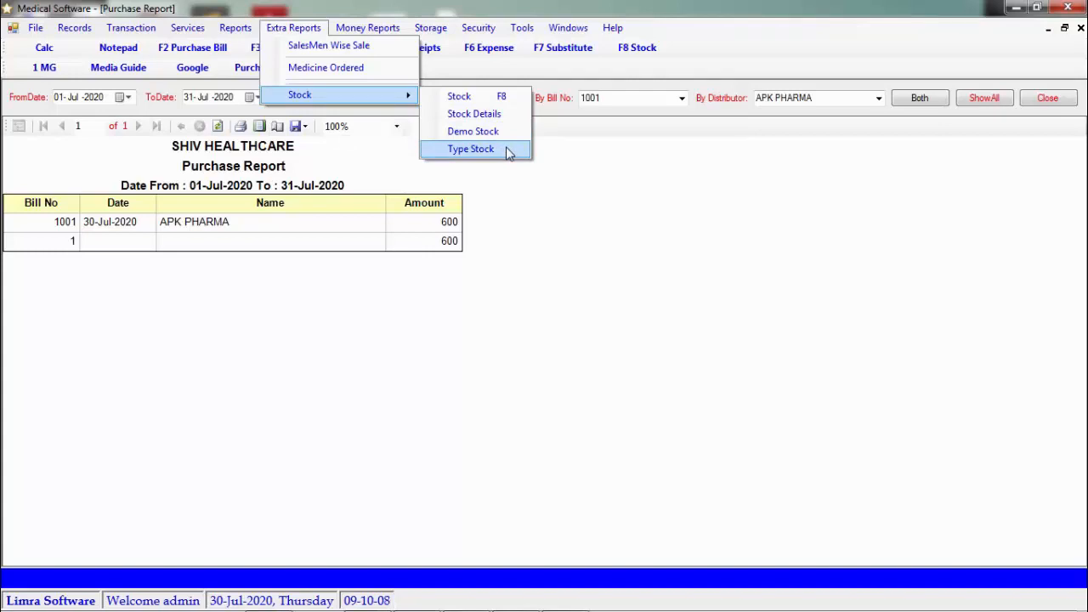
{"action": "left_click", "coordinate": [339, 29]}
{"action": "left_click", "coordinate": [339, 29]}
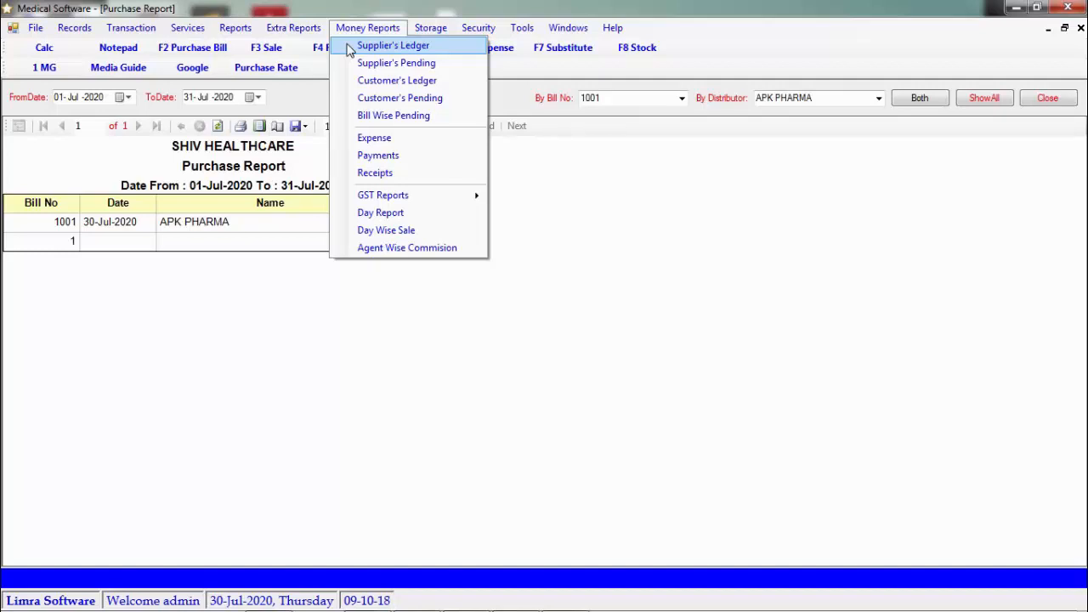
{"action": "left_click", "coordinate": [352, 63]}
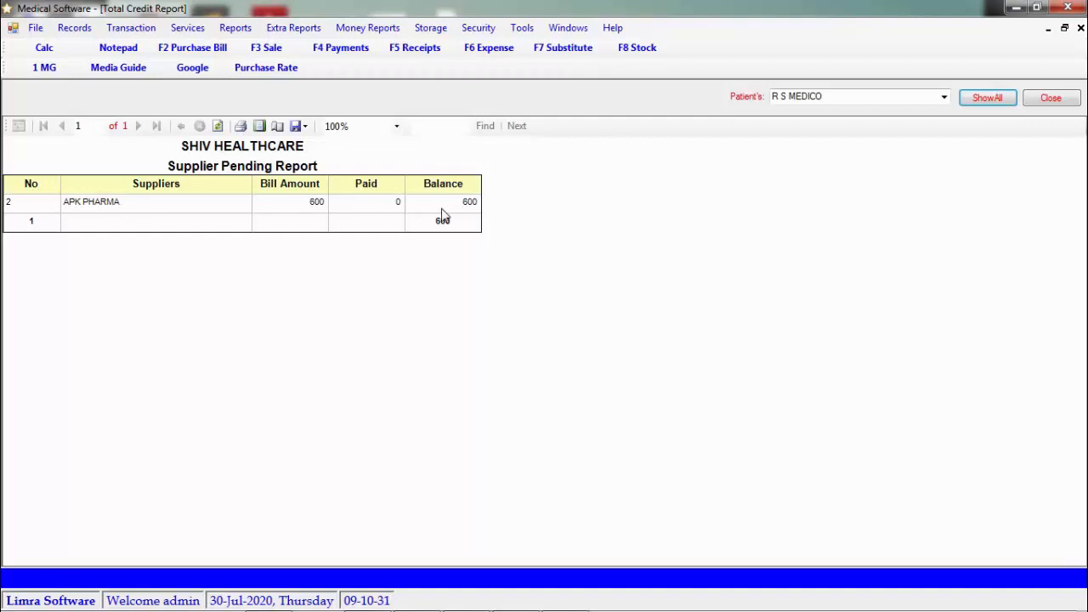
{"action": "left_click", "coordinate": [380, 28]}
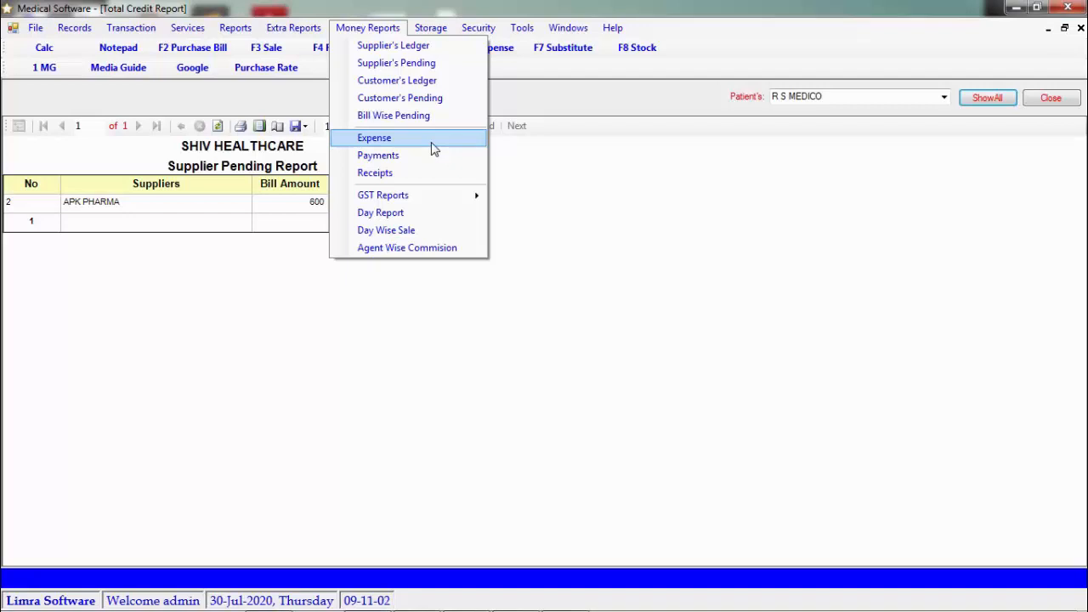
{"action": "mouse_move", "coordinate": [435, 198]}
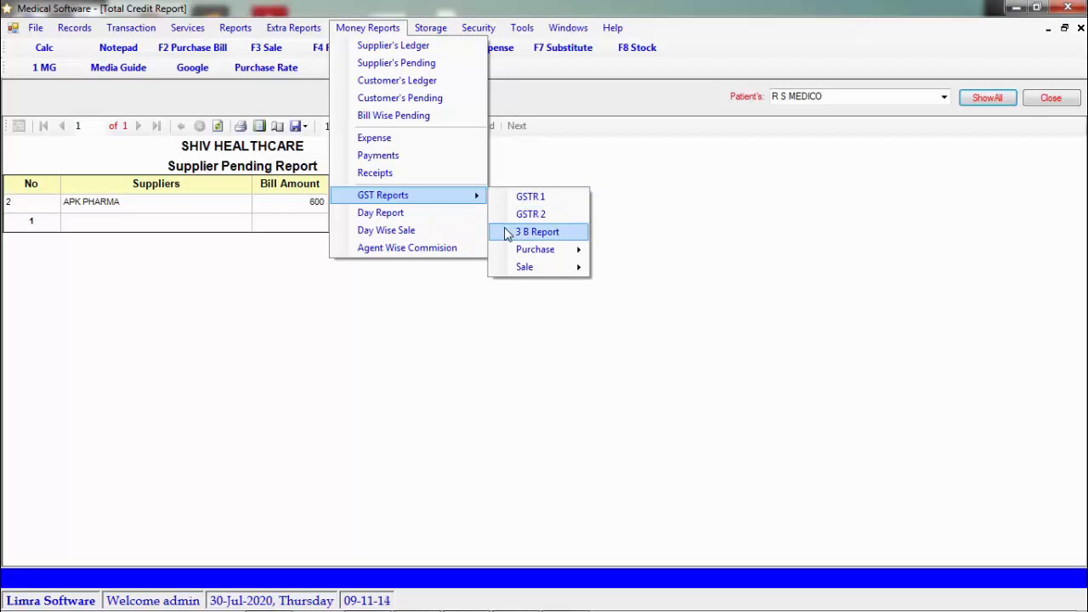
{"action": "mouse_move", "coordinate": [544, 255]}
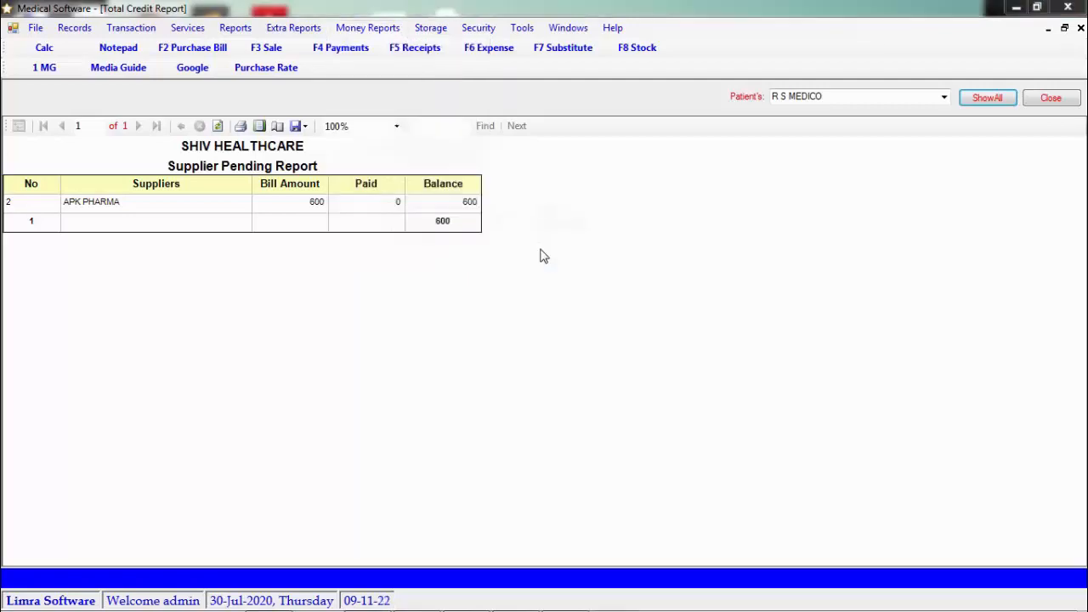
{"action": "left_click", "coordinate": [733, 149]}
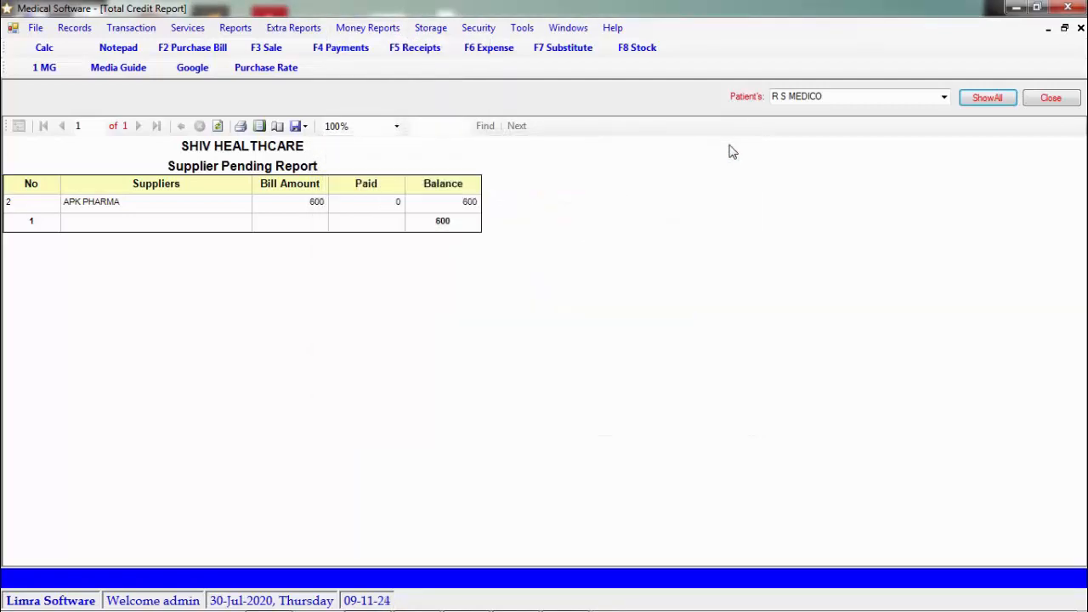
{"action": "left_click", "coordinate": [306, 28]}
{"action": "mouse_move", "coordinate": [383, 29]}
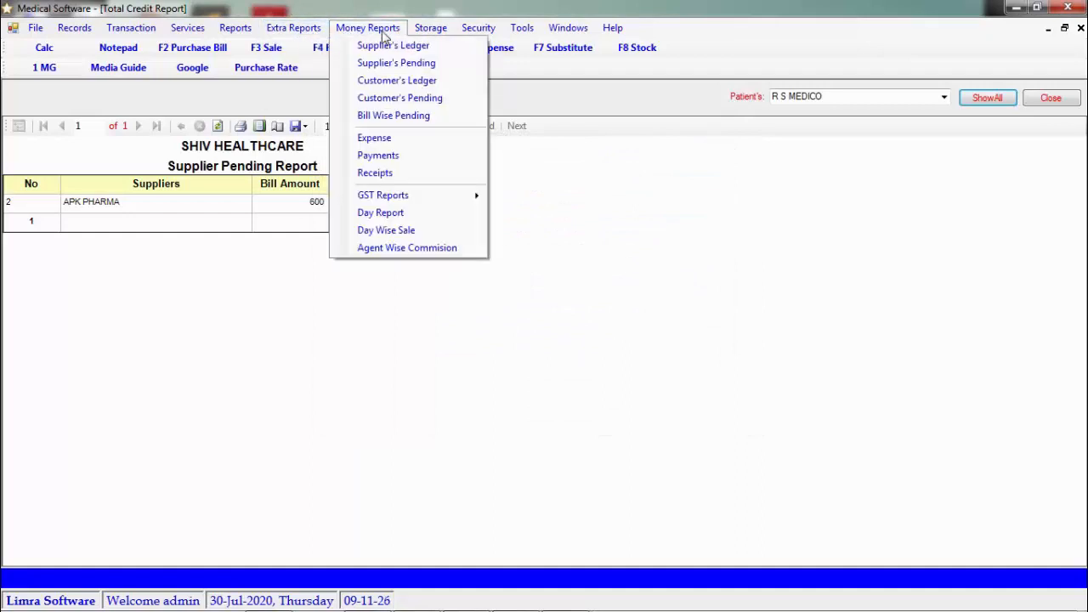
{"action": "mouse_move", "coordinate": [474, 205]}
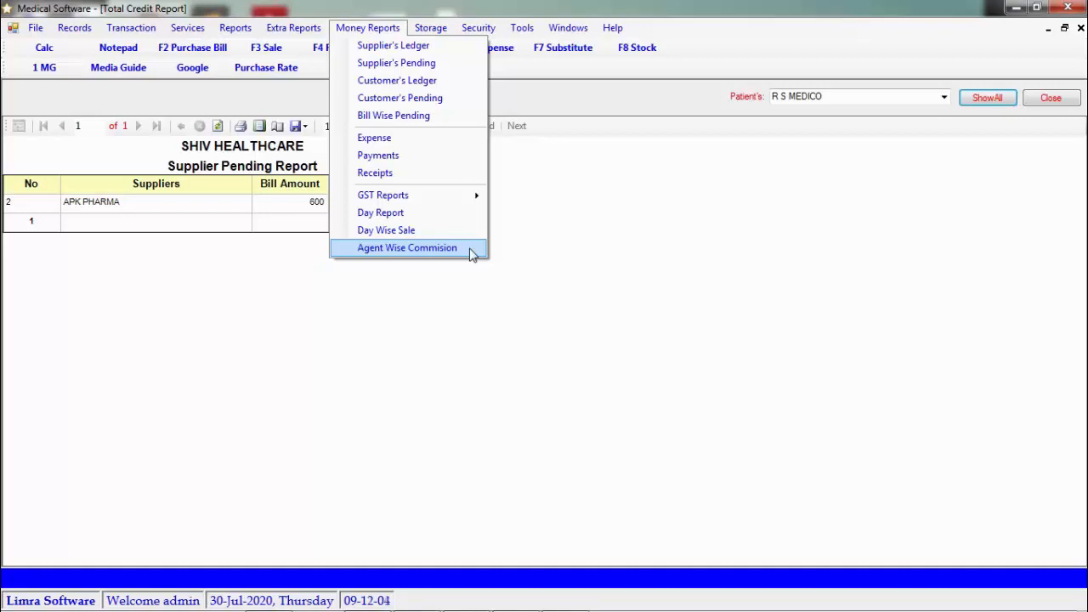
{"action": "mouse_move", "coordinate": [437, 29]}
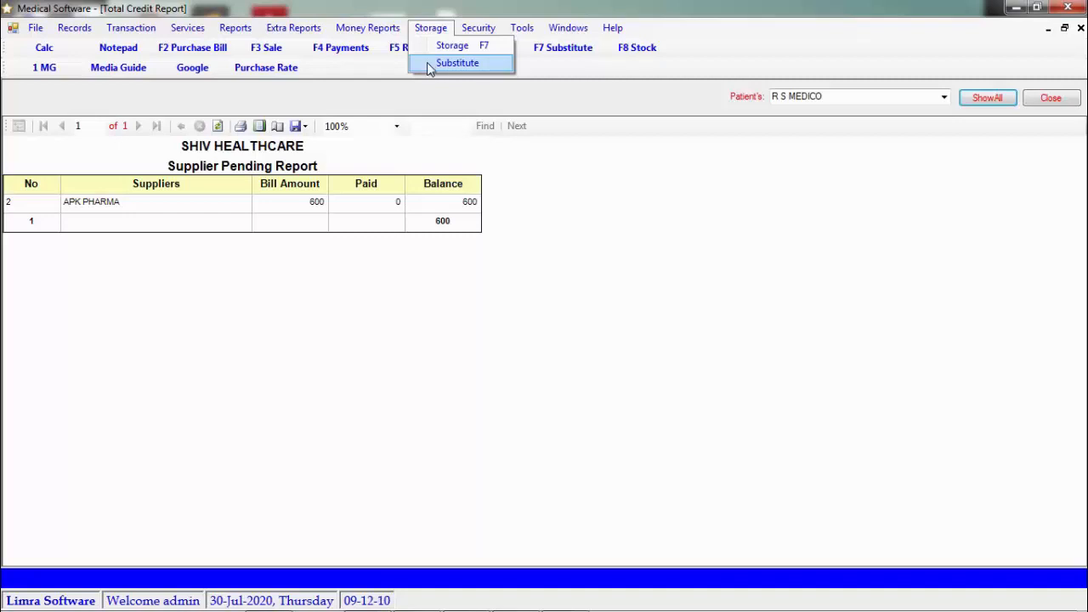
{"action": "mouse_move", "coordinate": [473, 31]}
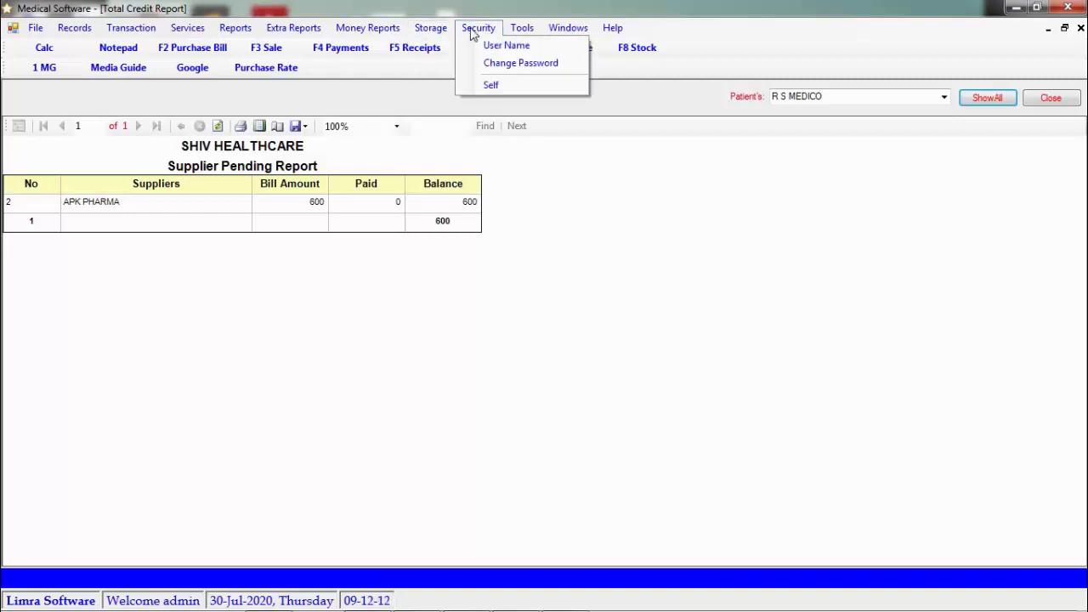
{"action": "left_click", "coordinate": [601, 212]}
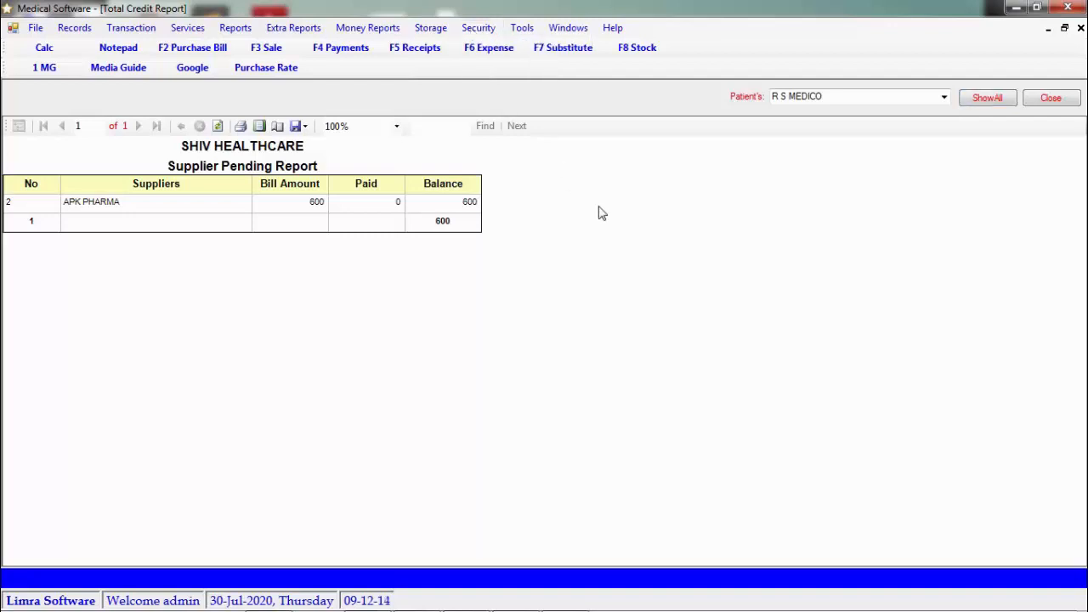